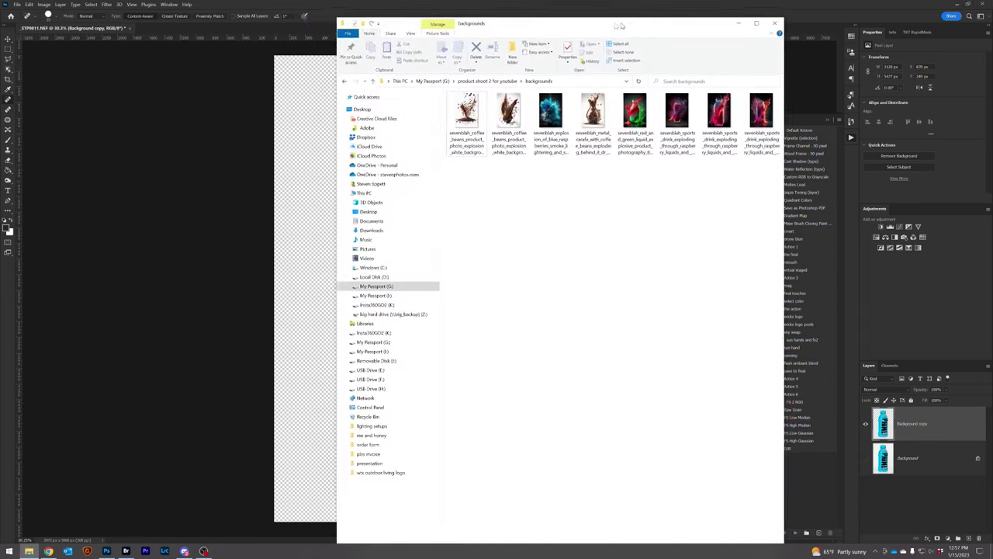
Place the blue raspberry explosion image from the backgrounds folder into the bottle document and commit it at its default size.
drag(621, 27, 776, 15)
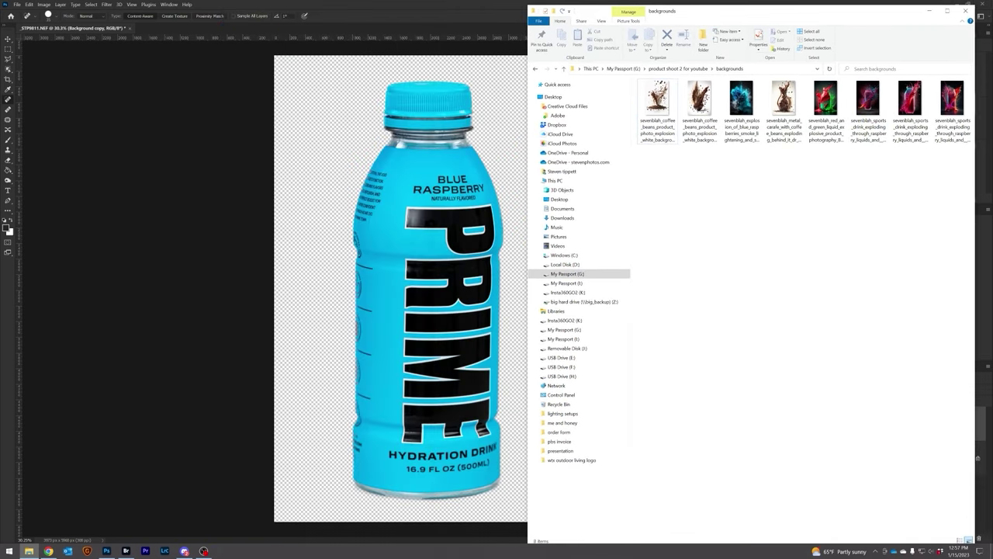
click(739, 109)
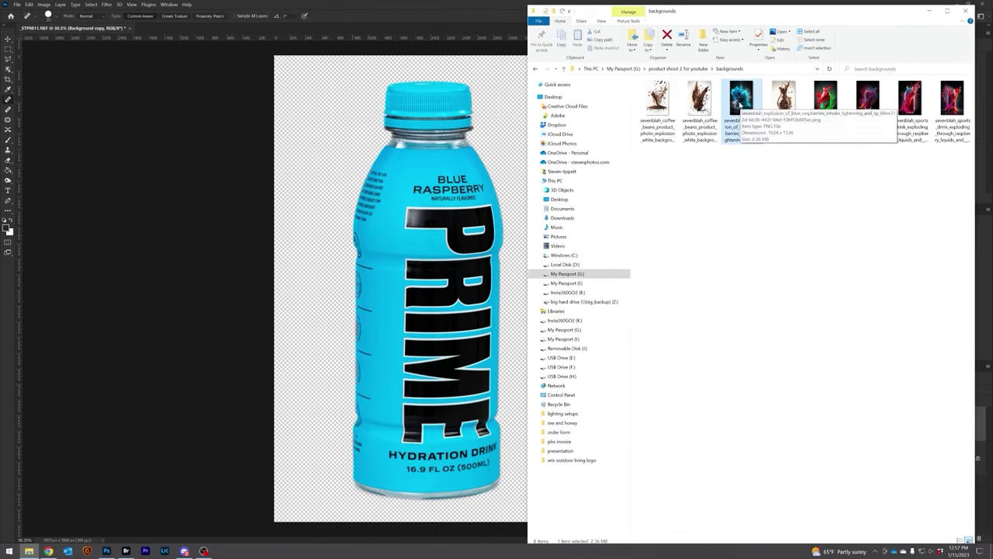
click(424, 197)
drag(425, 199, 426, 201)
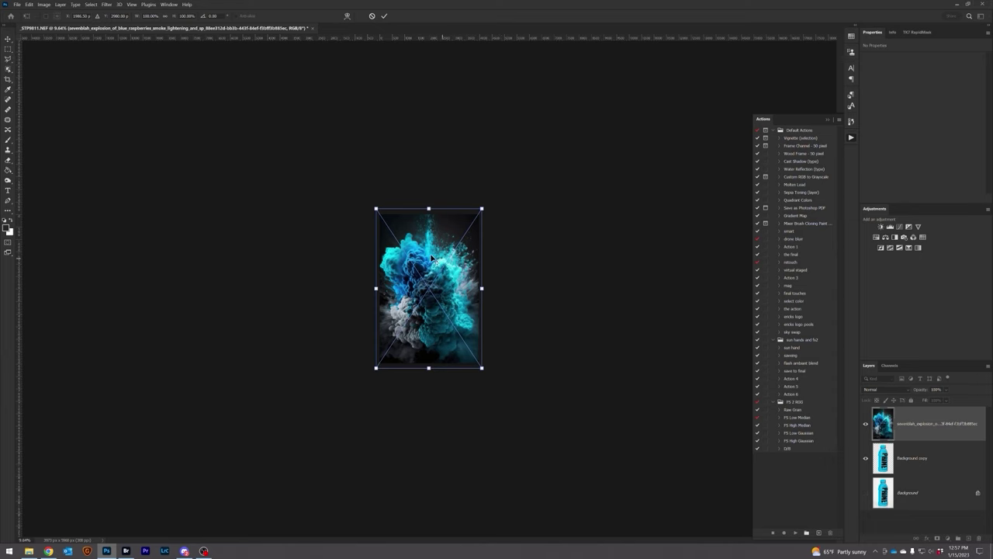
key(ctrl+plus)
key(ctrl+plus)
key(ctrl+plus)
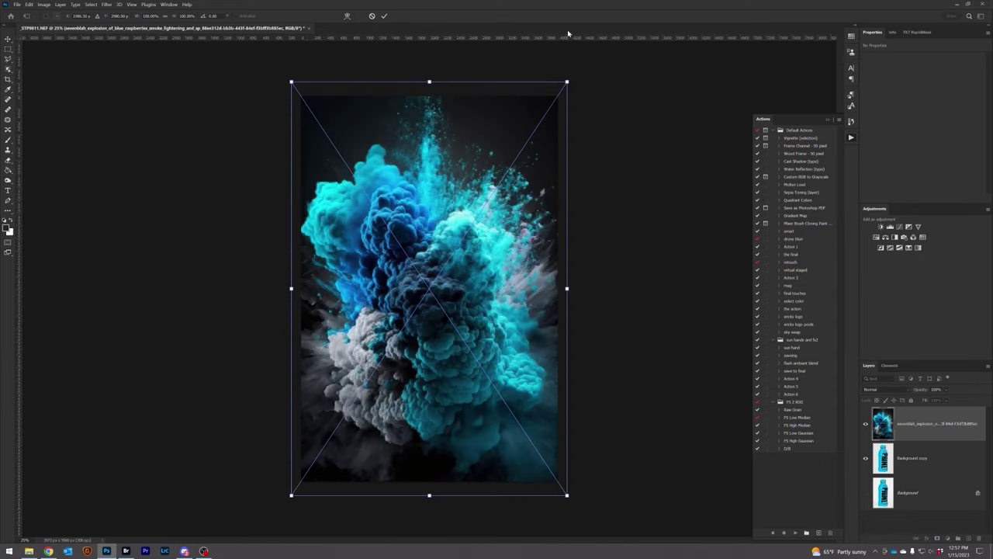
key(Return)
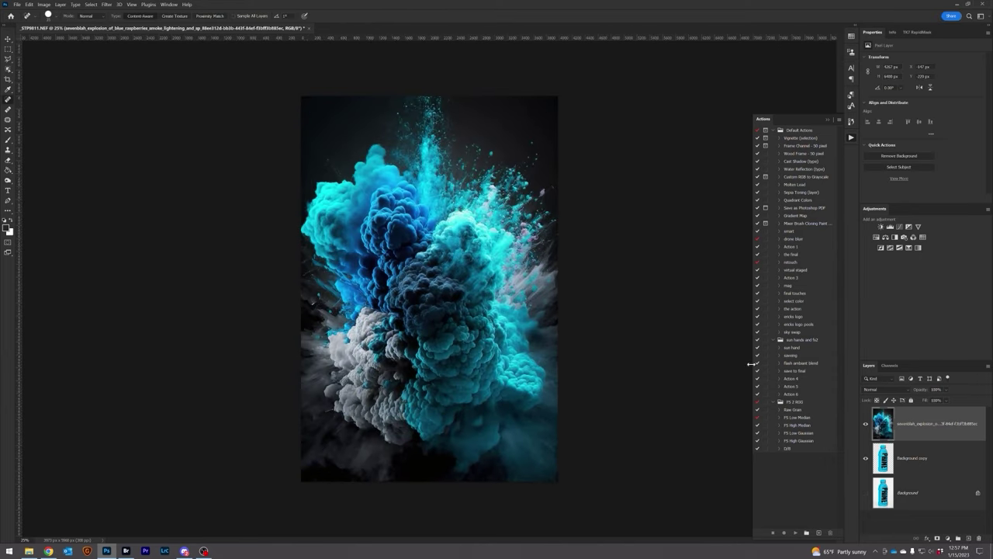
Stack the bottle layer above the explosion image, then shrink and tilt the bottle and place it over the centre of the smoke.
drag(868, 436, 869, 415)
key(v)
drag(494, 110, 442, 246)
drag(410, 325, 426, 280)
drag(463, 189, 419, 178)
drag(419, 194, 418, 236)
drag(400, 306, 410, 287)
key(Return)
scroll(410, 287, up, 4)
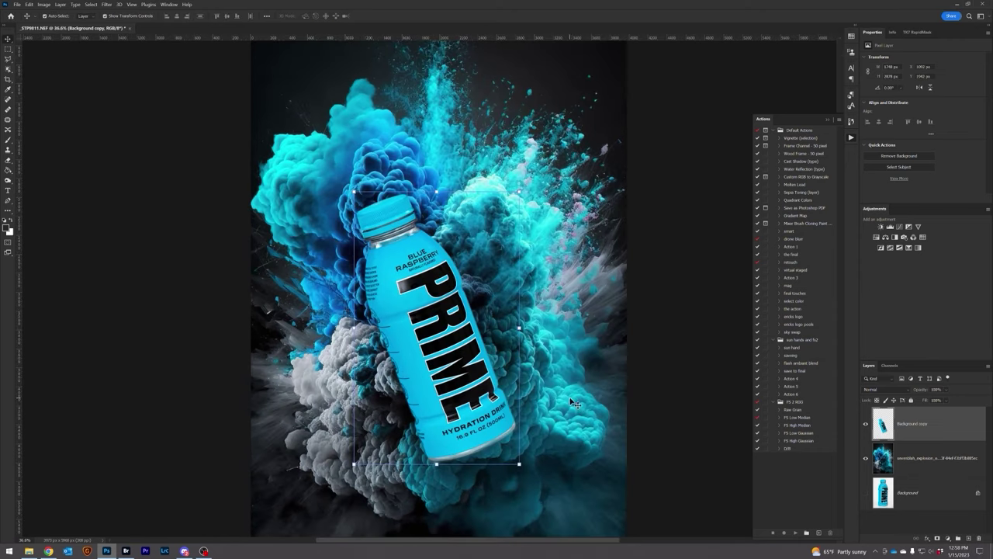
click(890, 521)
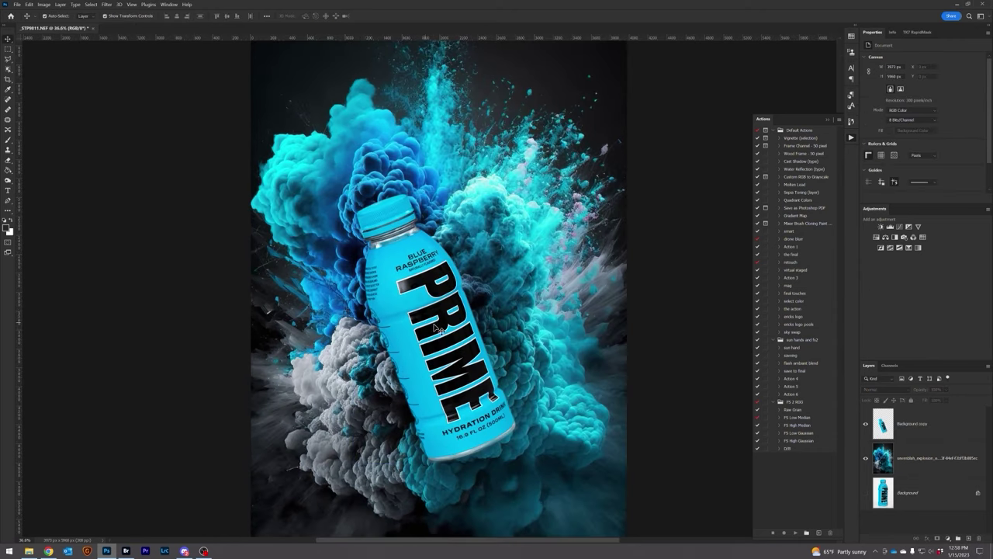
click(908, 458)
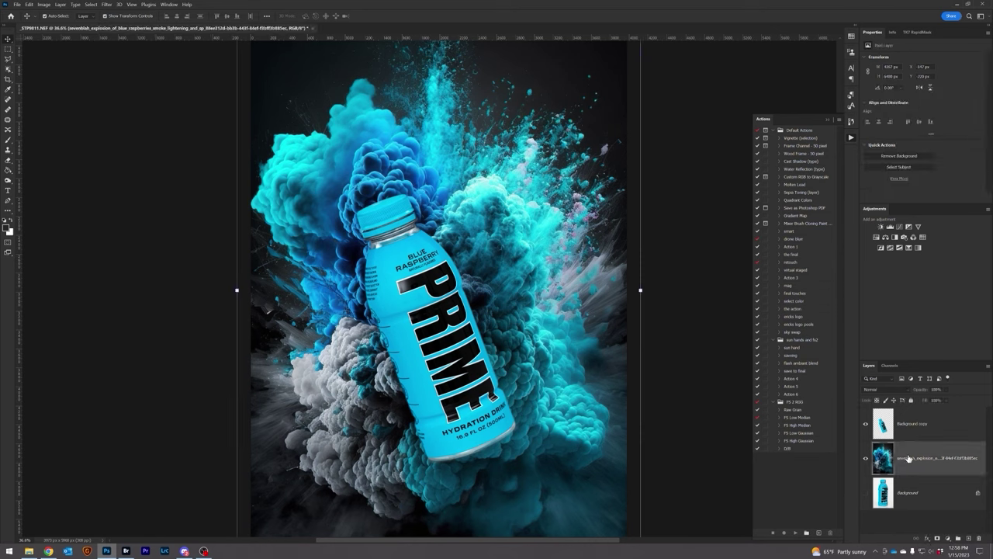
click(912, 429)
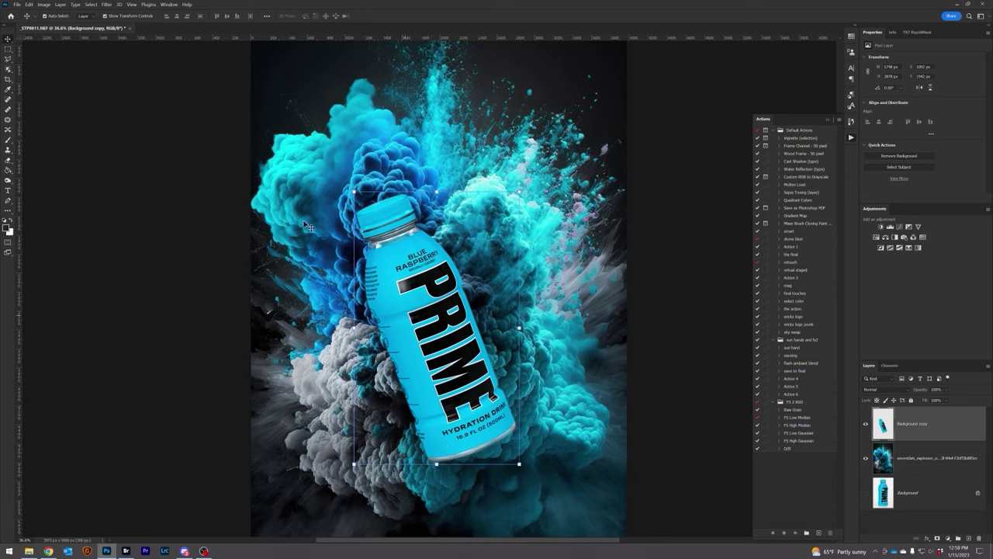
Ready the Brush tool, duplicate the explosion layer and stack the copy above the bottle layer.
click(8, 139)
click(53, 21)
click(919, 459)
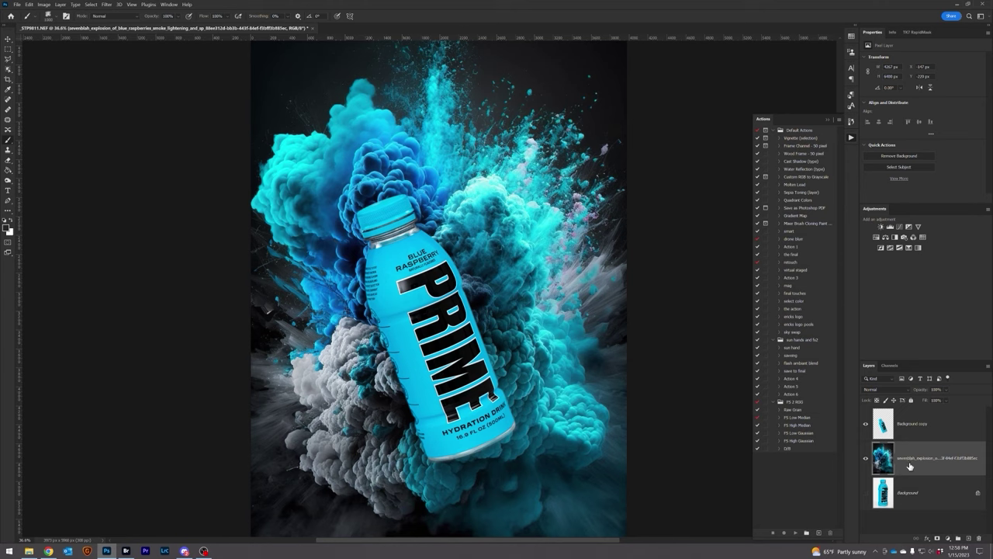
key(ctrl+j)
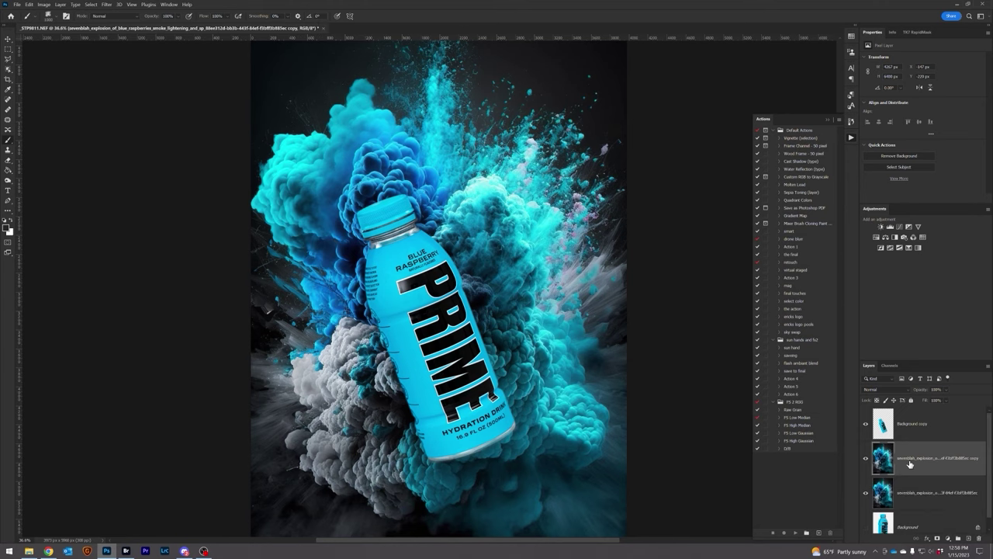
key(ctrl+bracketright)
Paint black on the explosion copy's layer mask to reveal the bottle while leaving some smoke overlapping its edges.
mouse_move(439, 290)
mouse_down()
mouse_move(423, 239)
mouse_move(380, 341)
mouse_move(357, 202)
mouse_move(377, 206)
mouse_move(355, 192)
mouse_move(338, 206)
mouse_move(340, 225)
mouse_move(365, 234)
mouse_move(438, 353)
mouse_move(446, 341)
mouse_move(462, 441)
mouse_move(469, 380)
mouse_move(466, 434)
mouse_move(439, 462)
mouse_move(461, 446)
mouse_move(450, 485)
mouse_move(412, 419)
mouse_move(384, 330)
mouse_move(430, 461)
mouse_move(427, 326)
mouse_move(397, 225)
mouse_move(463, 468)
mouse_move(434, 450)
mouse_up()
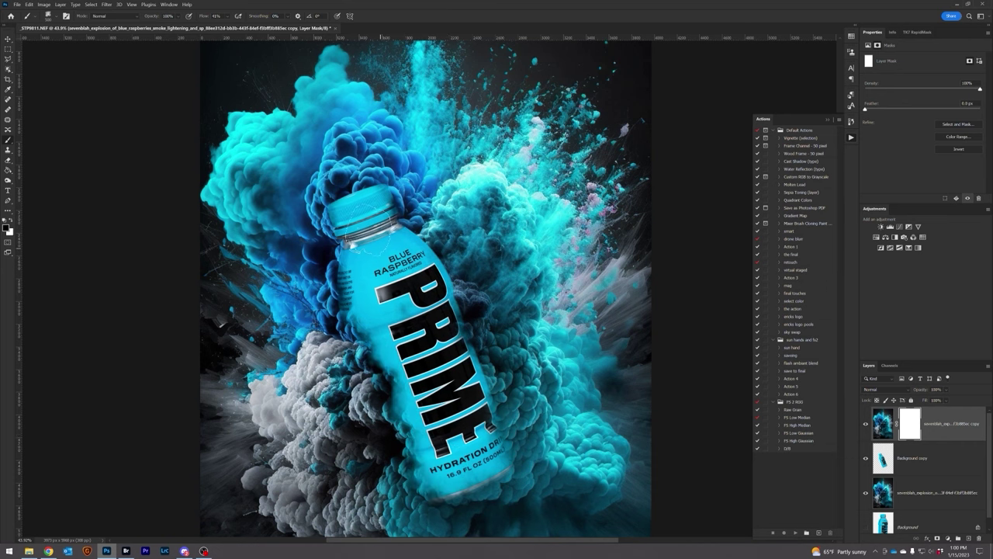
scroll(431, 345, down, 2)
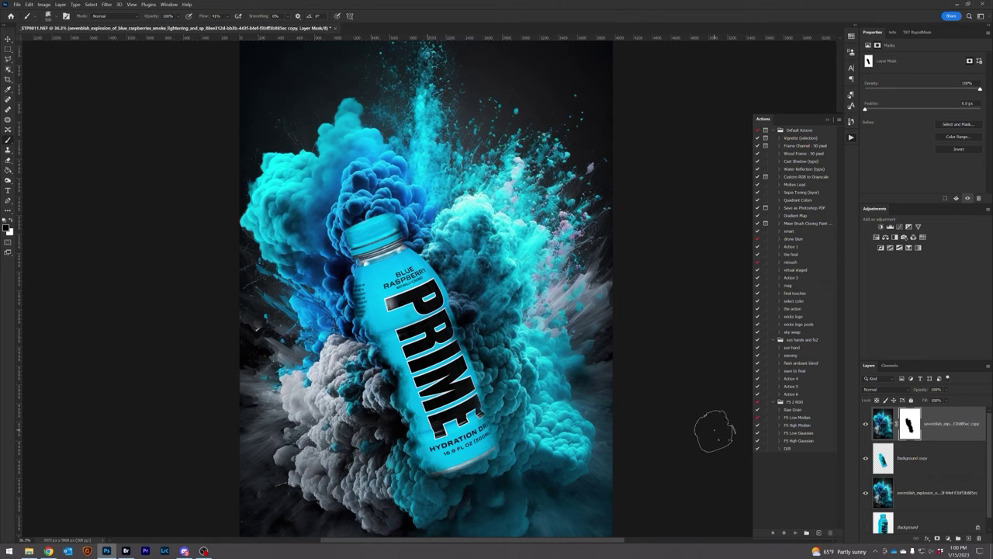
click(914, 460)
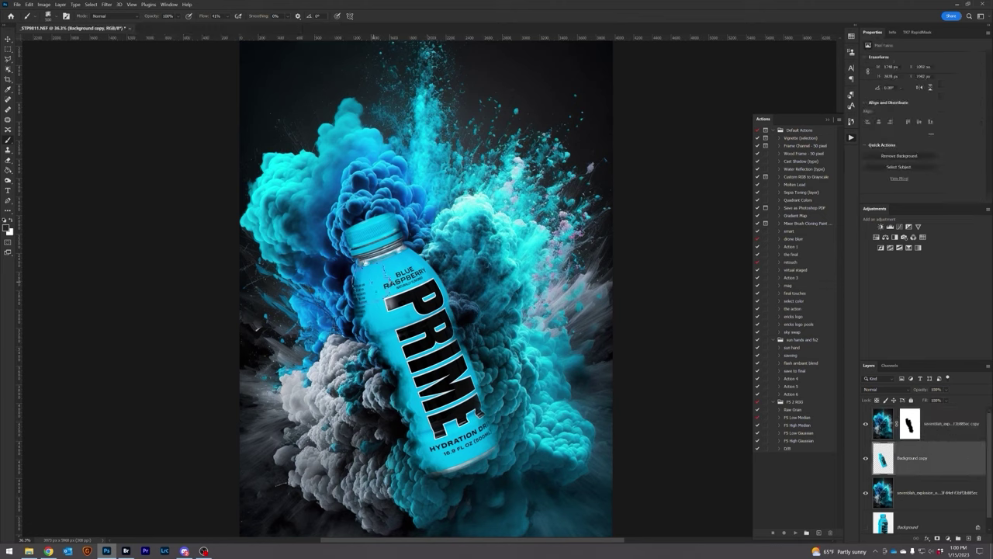
key(ctrl+z)
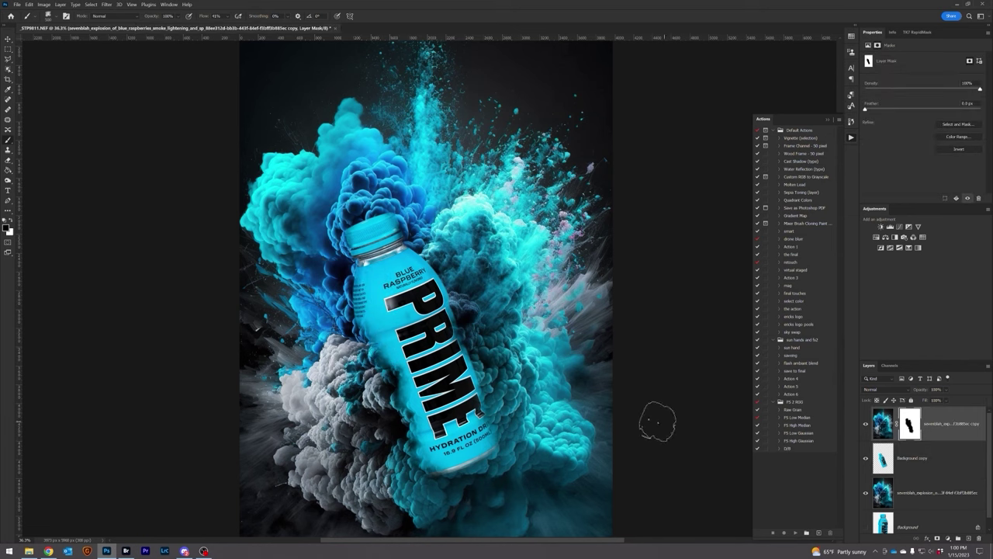
scroll(427, 312, down, 7)
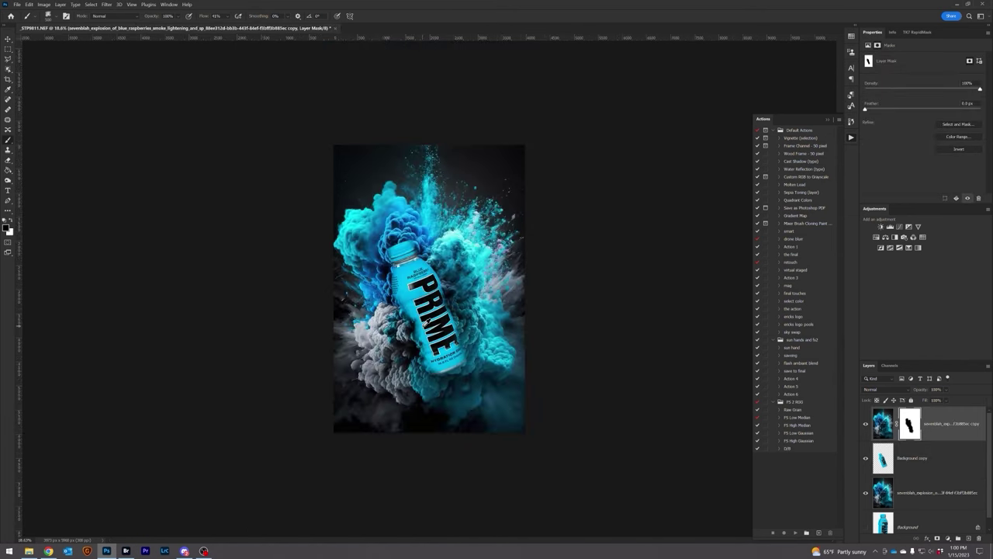
scroll(457, 360, up, 8)
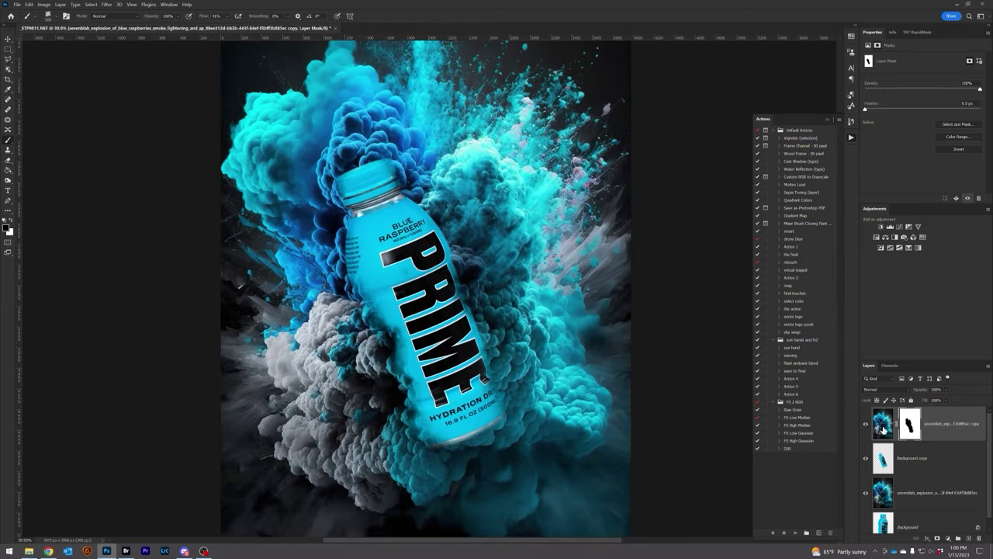
Create a new empty layer above the masked explosion copy and clip it to that copy.
click(883, 429)
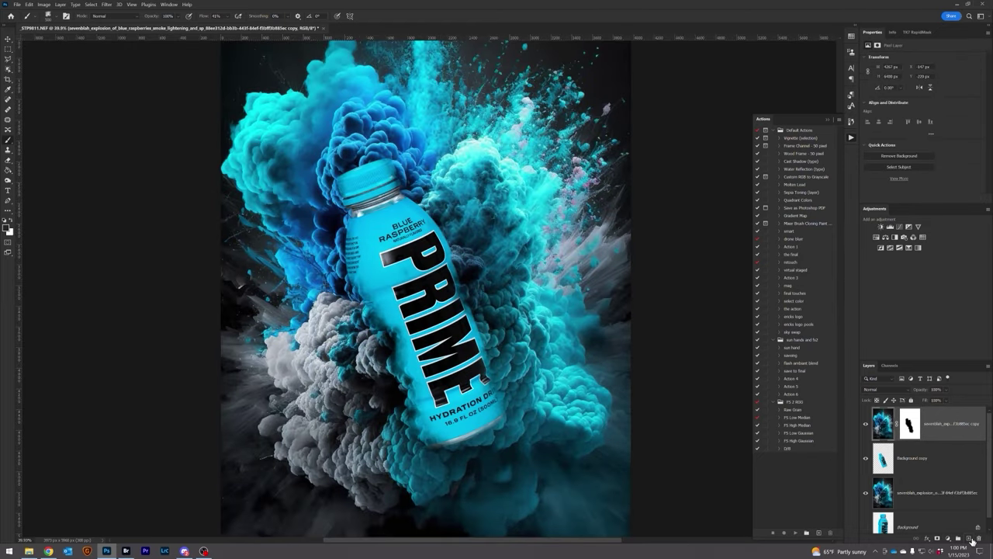
click(969, 538)
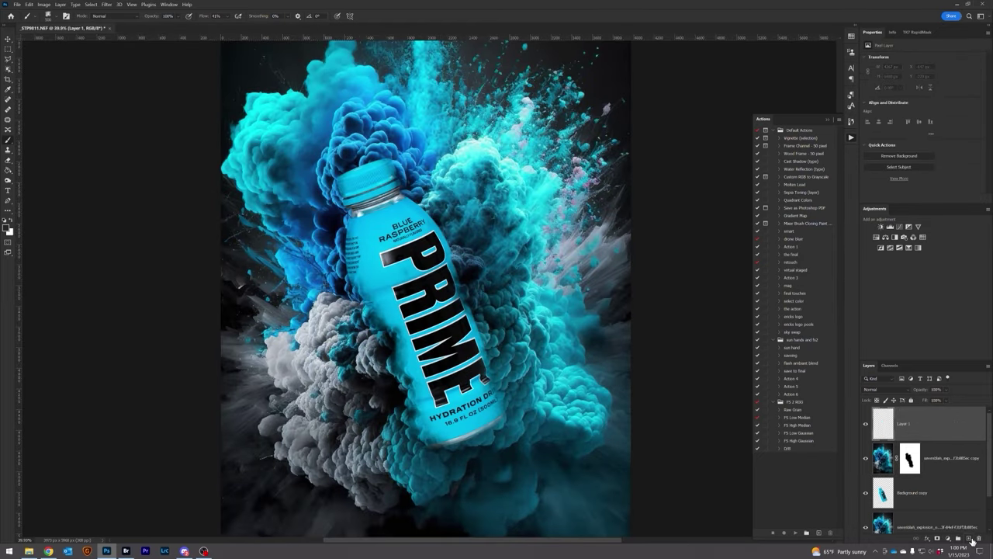
alt+click(900, 439)
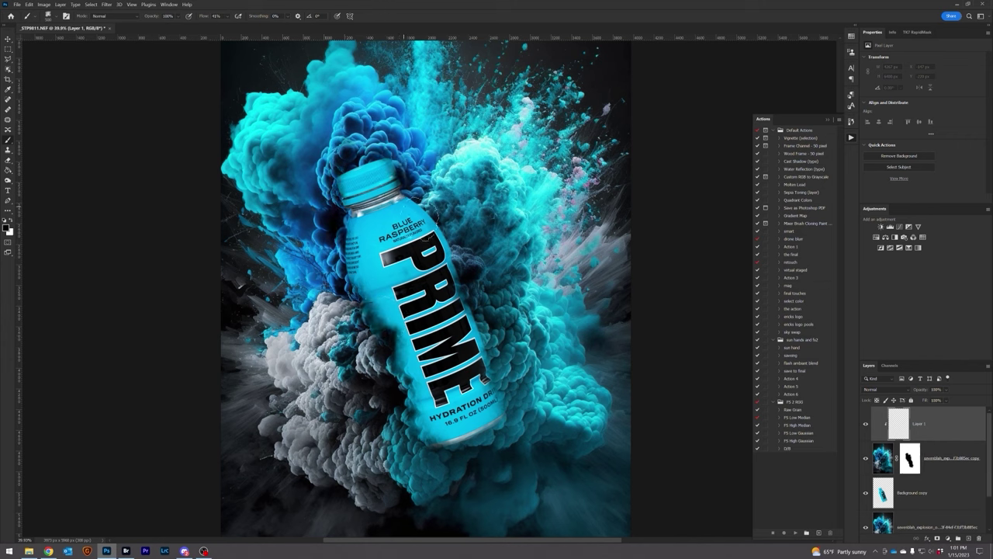
Brush soft black shadows on the clipped layer around the bottle's edges, adding a light touch beside its lower side.
drag(417, 205, 426, 211)
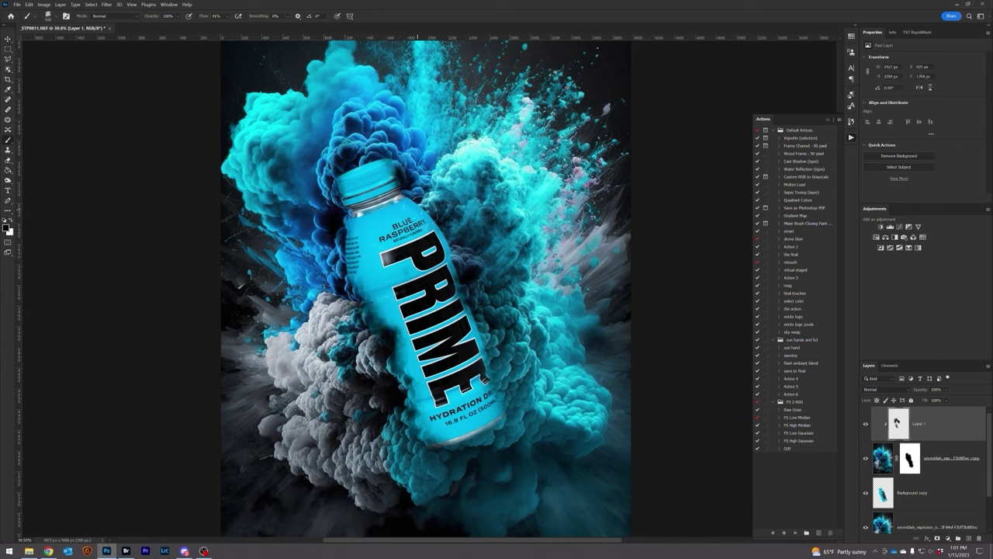
drag(473, 305, 409, 471)
key(ctrl+z)
mouse_move(487, 404)
mouse_down()
mouse_move(469, 301)
mouse_move(449, 267)
mouse_up()
drag(332, 180, 337, 260)
key(x)
key(x)
key(x)
drag(391, 340, 372, 299)
scroll(397, 364, down, 3)
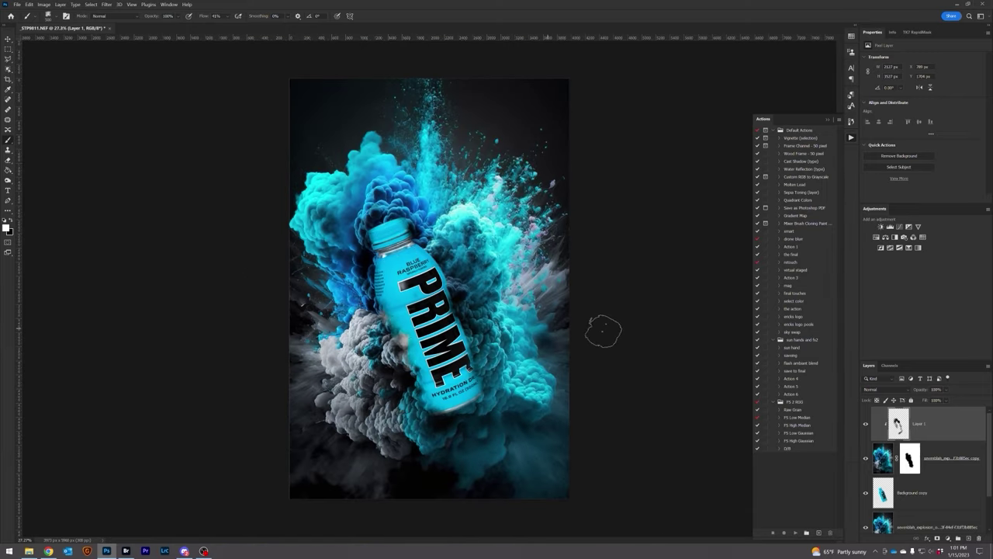
Stamp all visible layers into a new top layer and apply a Camera Raw Filter with Auto tone and adjusted Basic sliders.
key(ctrl+shift+alt+e)
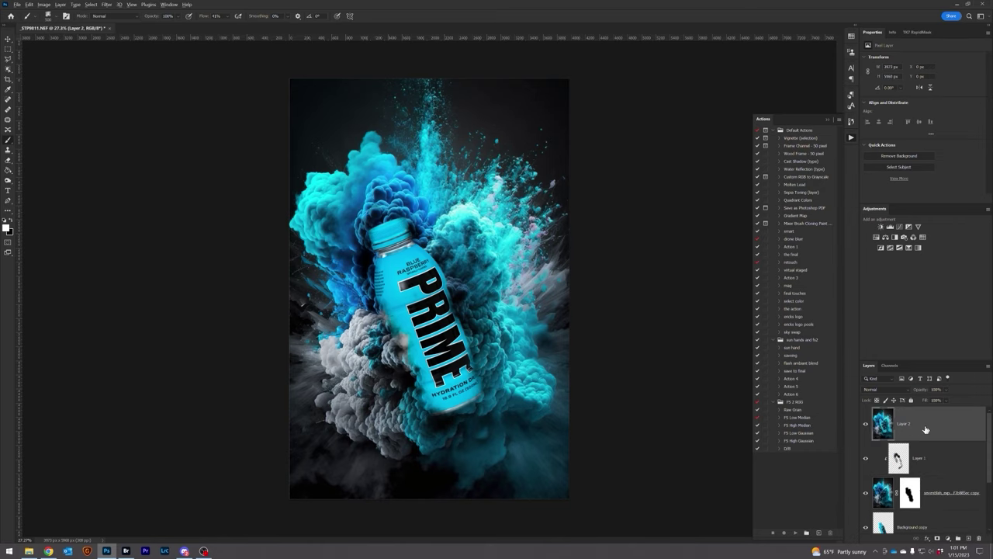
click(107, 5)
click(133, 59)
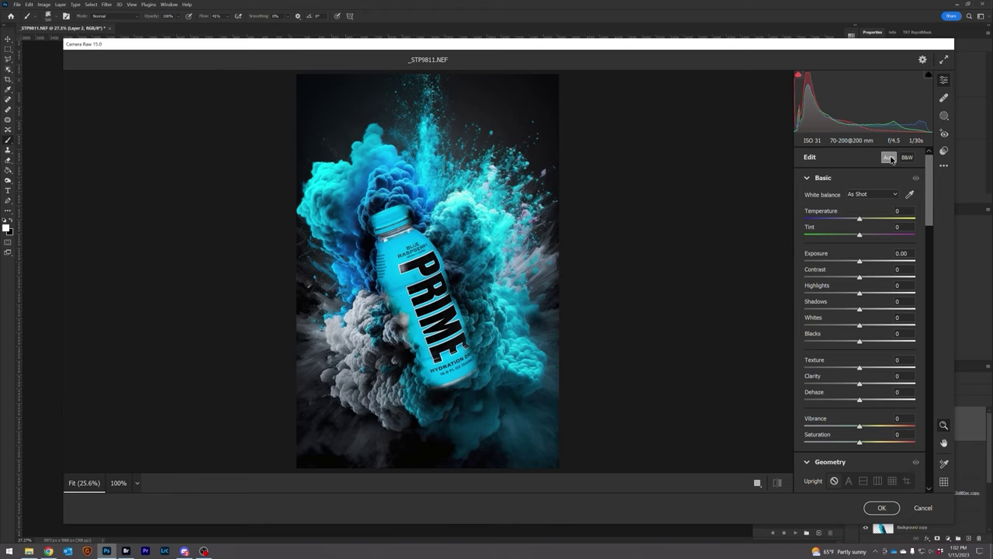
click(889, 158)
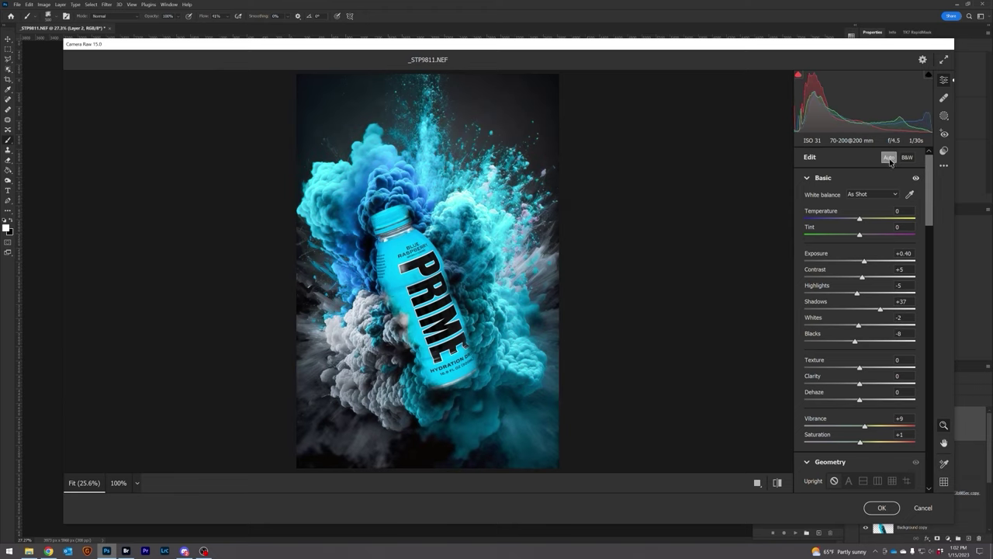
mouse_move(866, 264)
mouse_down()
mouse_move(857, 262)
mouse_move(877, 278)
mouse_up()
click(866, 511)
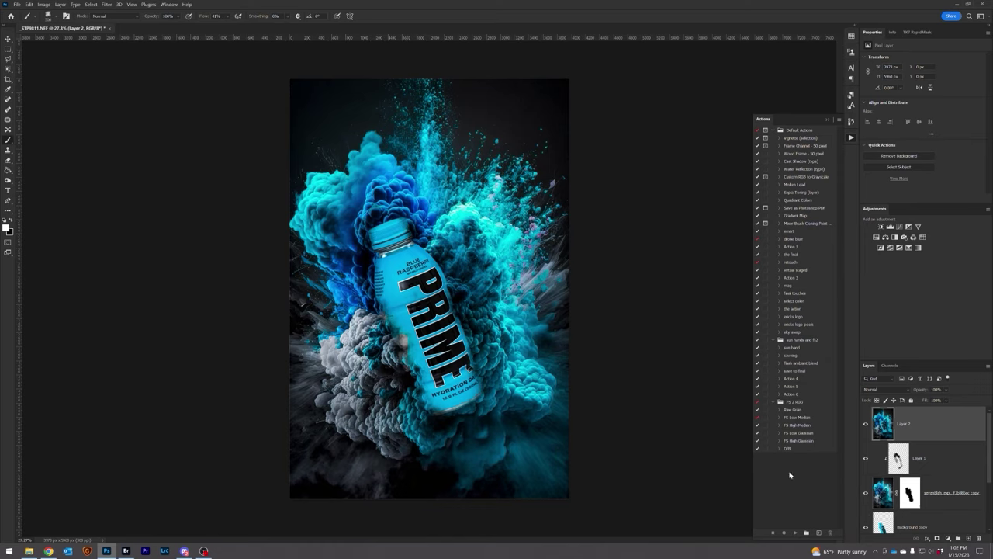
Open the merged layer in Exposure X5, try several vintage color film presets and choose Kodachrome II - Dust & Scratches.
click(108, 5)
mouse_move(165, 208)
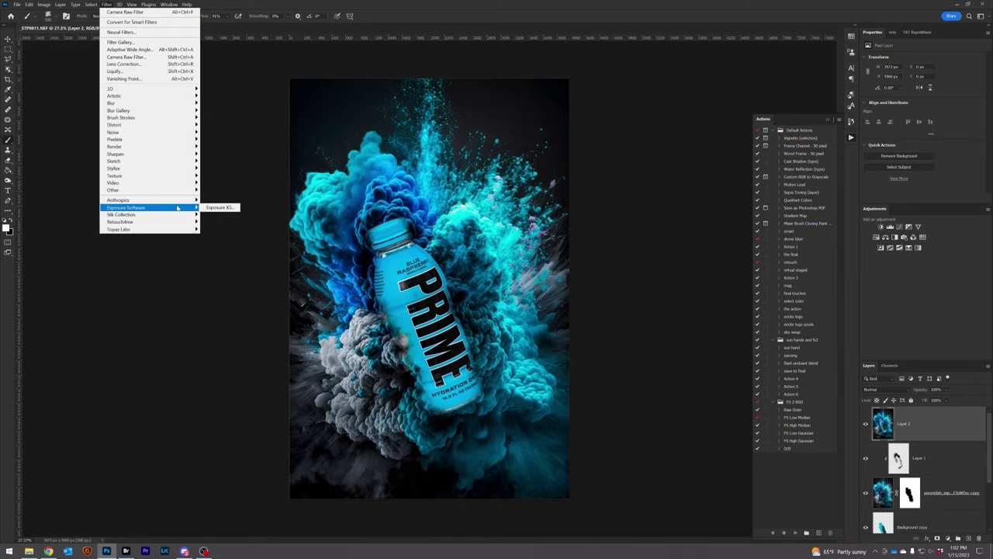
click(222, 207)
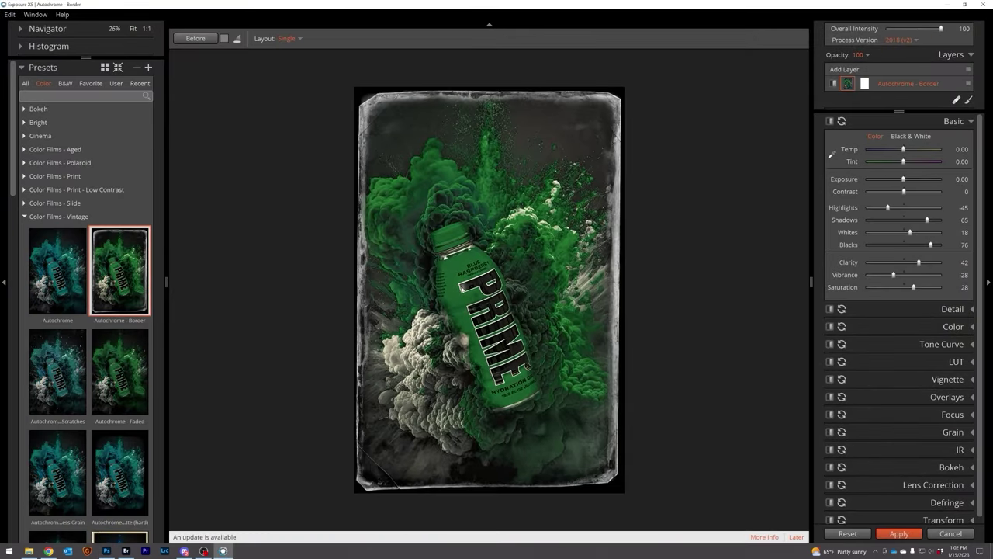
click(62, 281)
scroll(94, 268, down, 4)
click(125, 238)
click(119, 331)
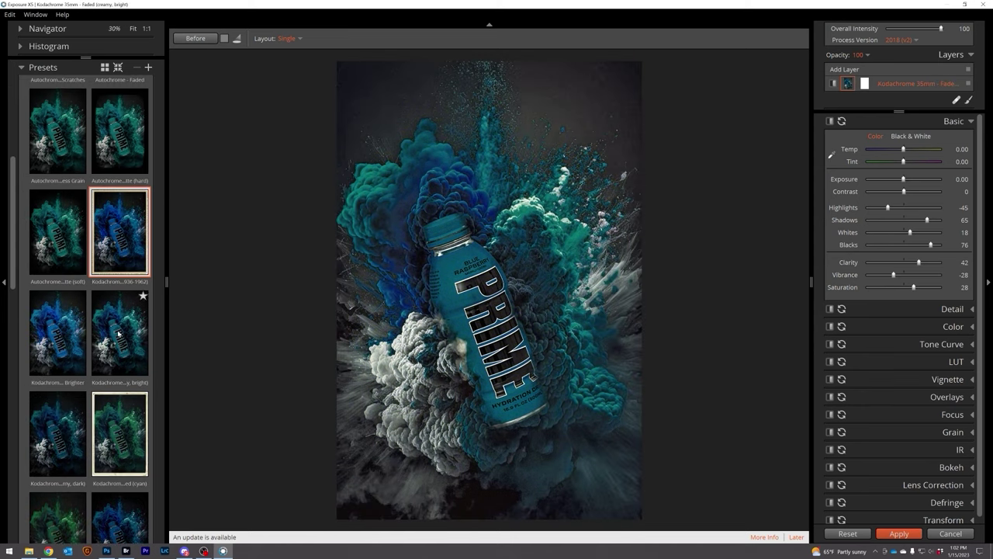
click(113, 427)
scroll(117, 372, down, 4)
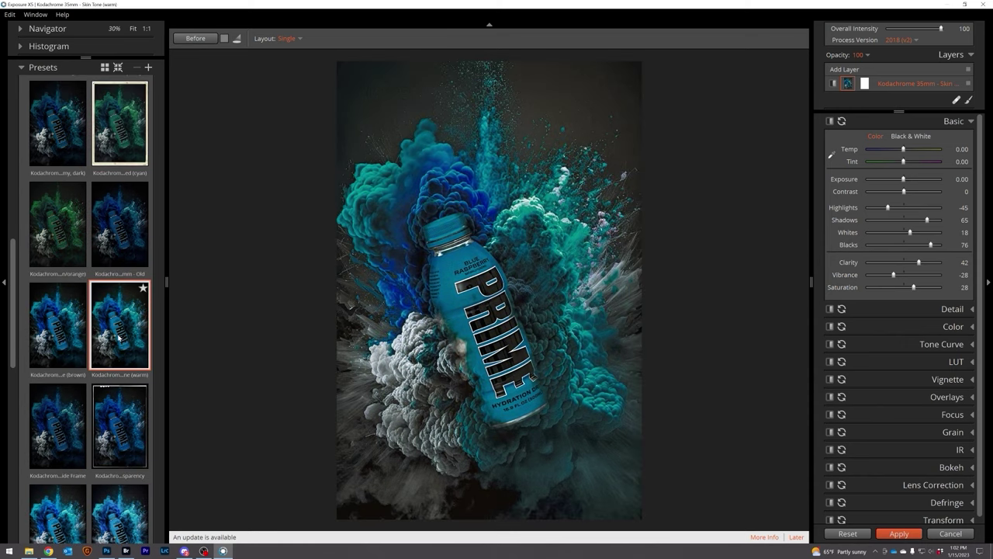
scroll(125, 332, down, 4)
click(57, 349)
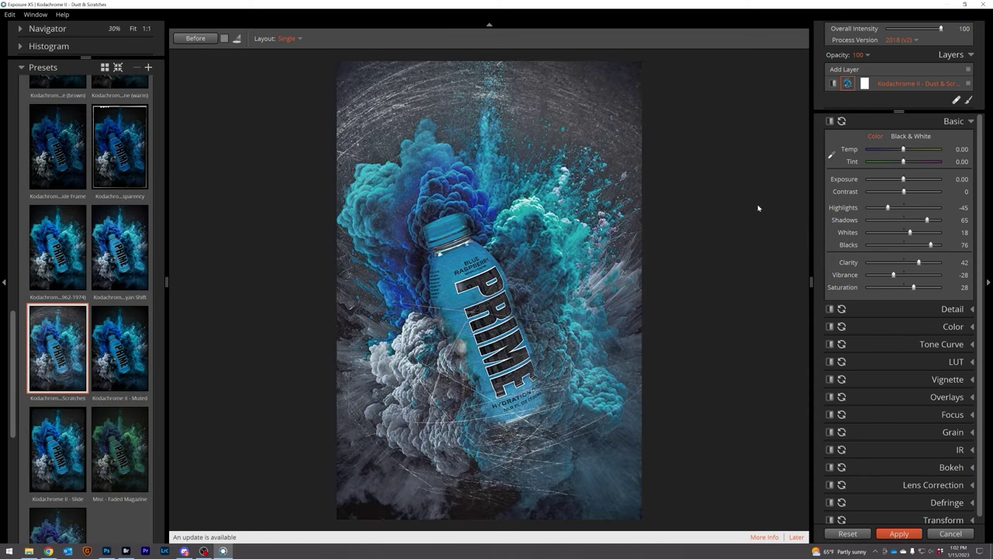
Collapse the Basic adjustments and turn off the Overlays effect to remove the preset's dust and scratches.
click(970, 121)
click(904, 298)
click(901, 298)
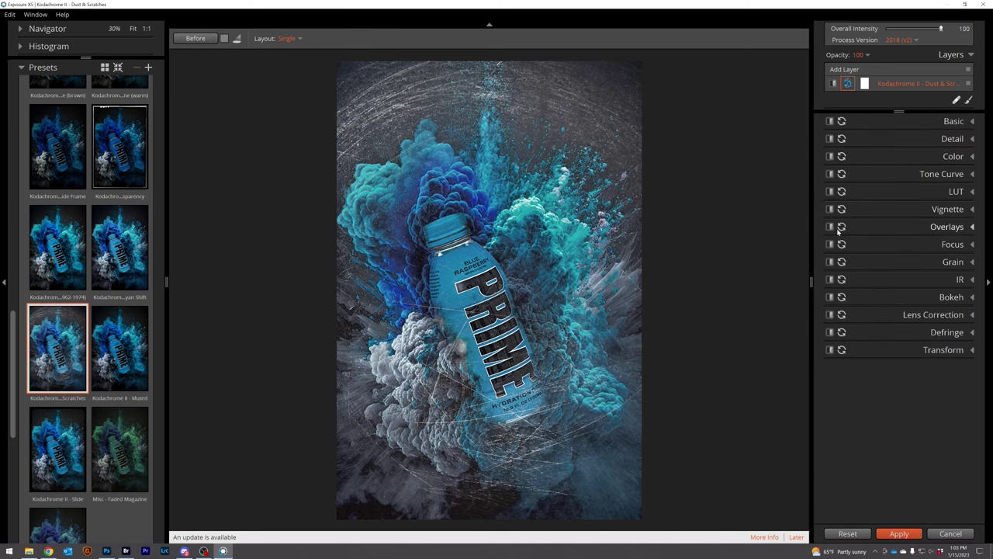
click(829, 226)
Fit a Bokeh focus region around the bottle and raise the lens blur amount slightly.
click(927, 298)
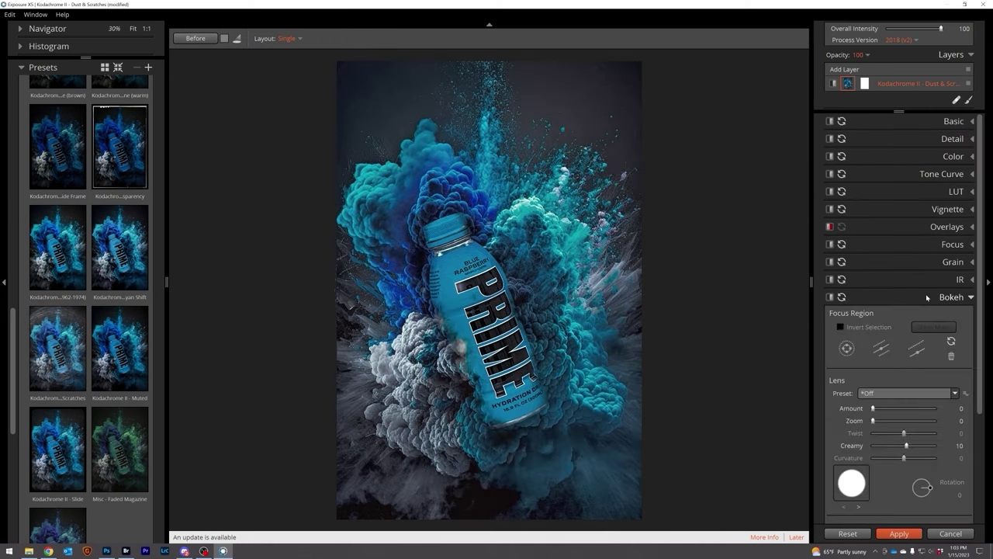
drag(501, 306, 504, 341)
drag(493, 392, 494, 380)
drag(428, 329, 458, 352)
drag(873, 408, 882, 409)
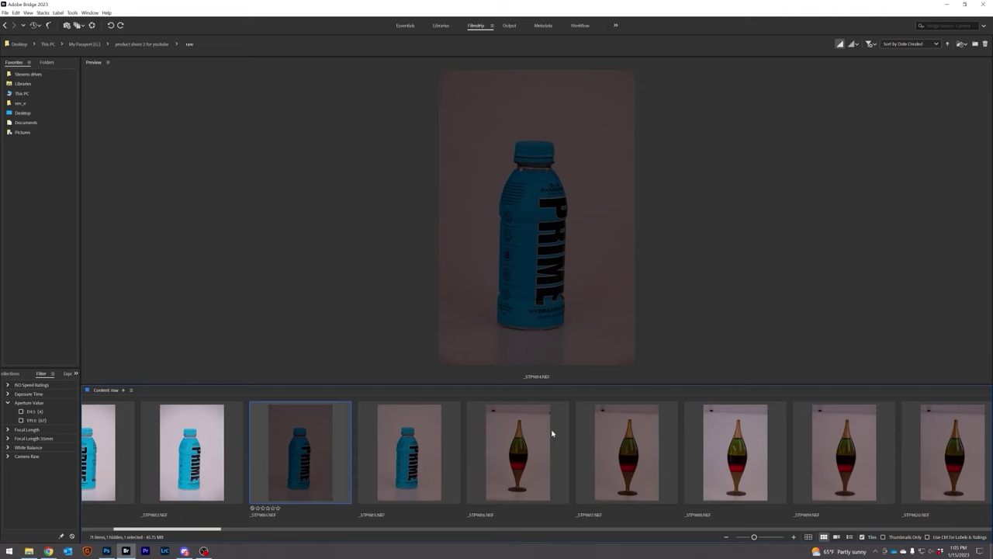
Step through the lamp photos in the filmstrip and select all nine of them.
scroll(552, 433, down, 2)
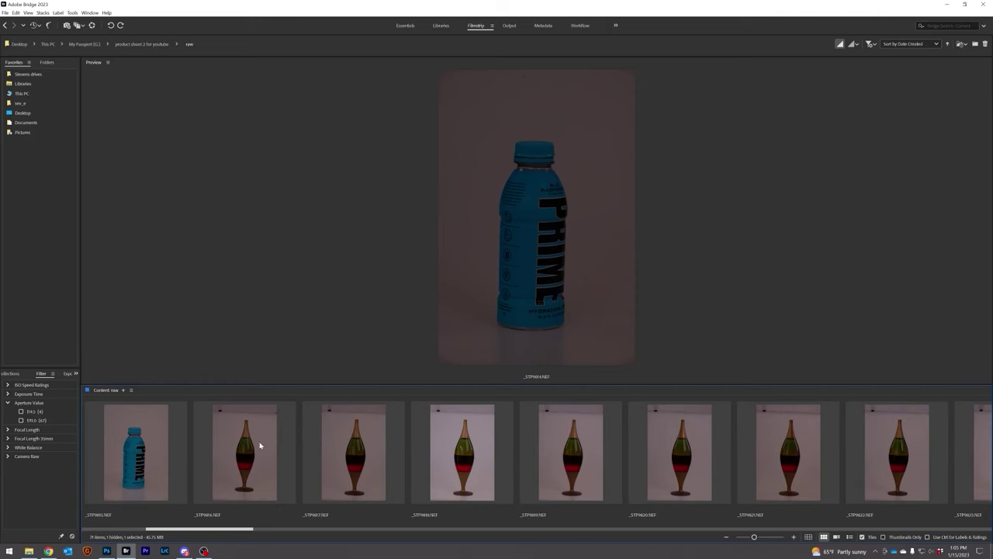
click(261, 445)
click(341, 437)
key(Right)
key(Right)
key(Right)
key(Right)
key(Right)
key(Right)
key(Right)
key(Right)
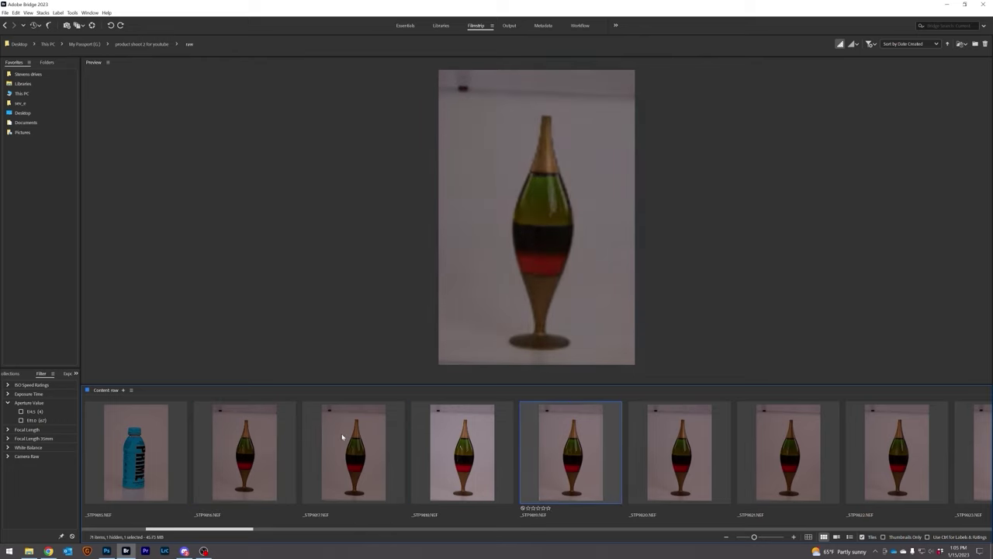
key(Left)
key(ctrl+a)
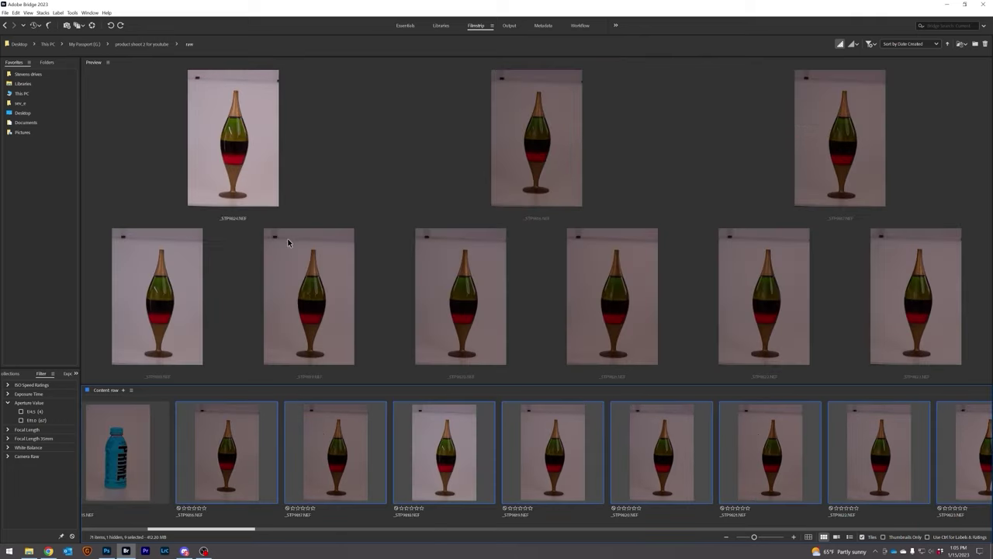
Open the nine lamp photos in Camera Raw and set Clarity to +36 and Vibrance to +23.
key(ctrl+r)
drag(878, 385, 880, 384)
drag(859, 427, 873, 427)
Raise the lamp photo's exposure to +2.85 and sample the white balance from its pale background.
click(95, 121)
drag(886, 262, 893, 262)
click(909, 194)
click(368, 239)
scroll(127, 293, down, 2)
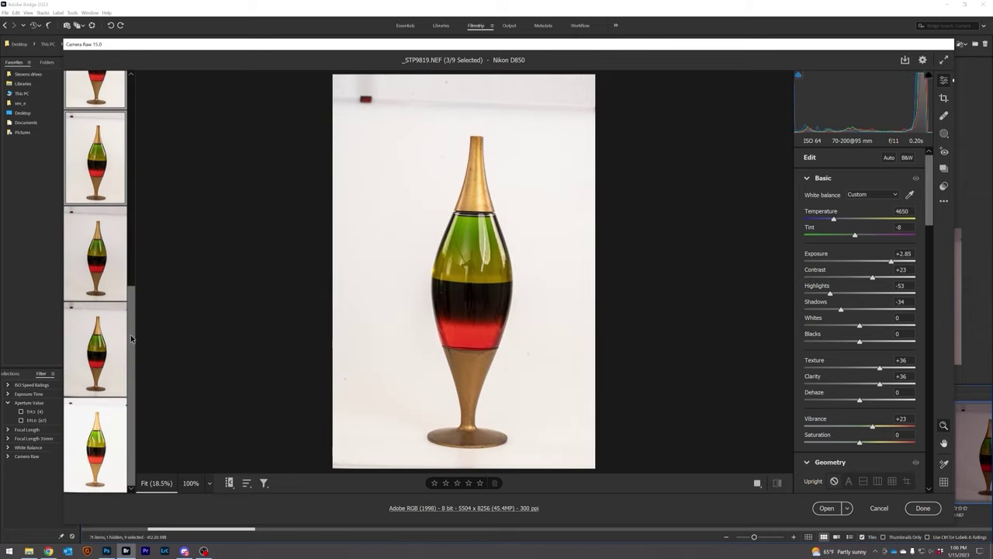
scroll(101, 167, up, 5)
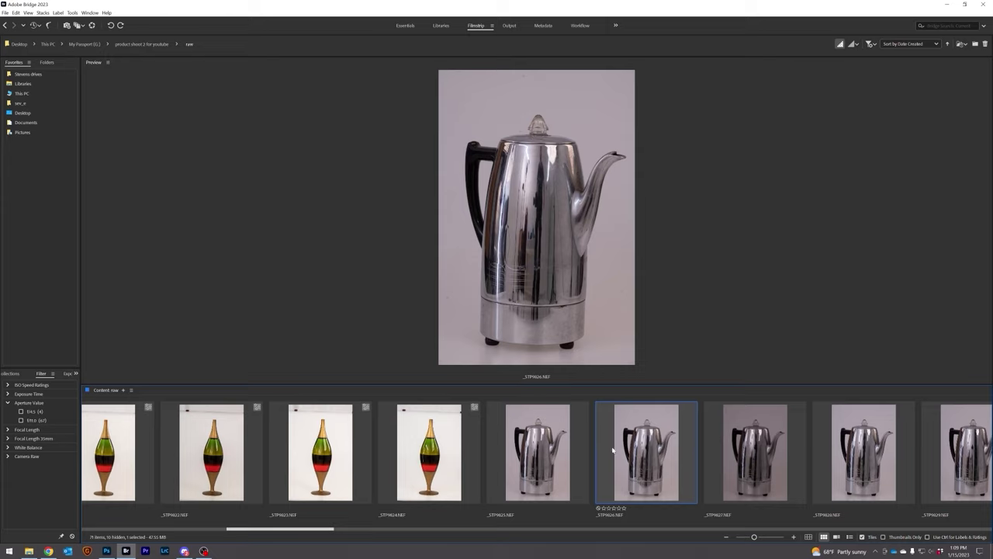
Select everything from the last lamp photo through the coffee percolator shots, open it in Camera Raw and synchronize the lamp's settings.
click(446, 443)
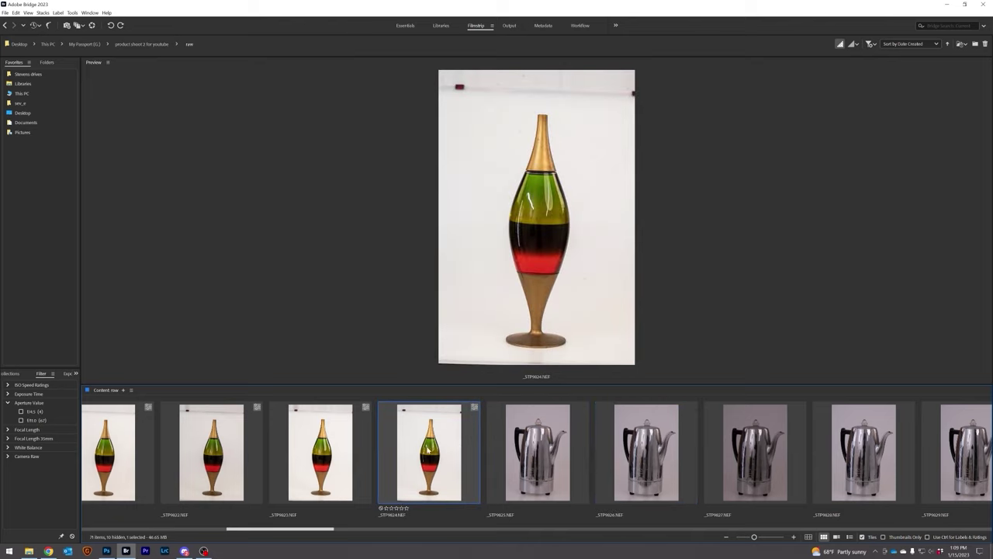
drag(316, 531, 992, 536)
shift+click(943, 443)
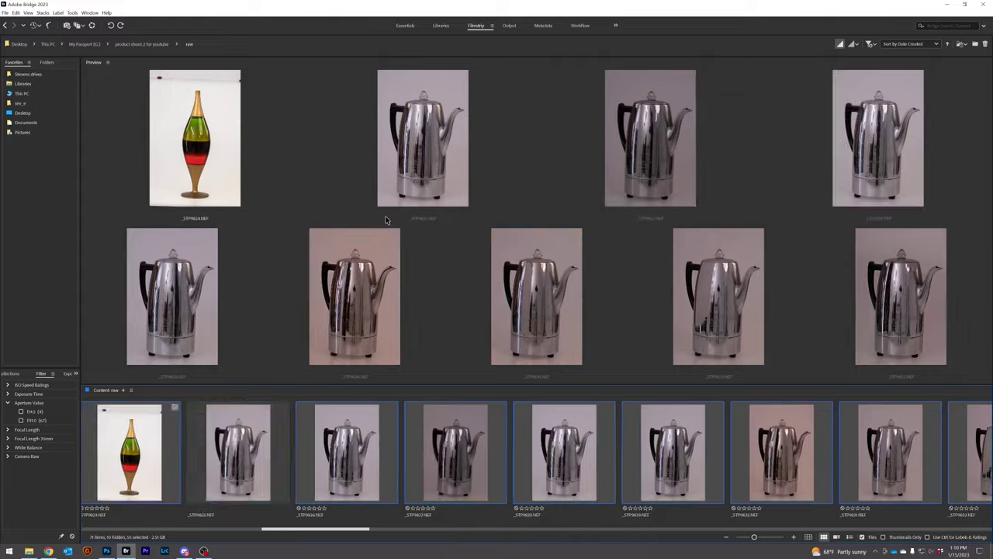
click(91, 26)
key(alt+s)
click(576, 138)
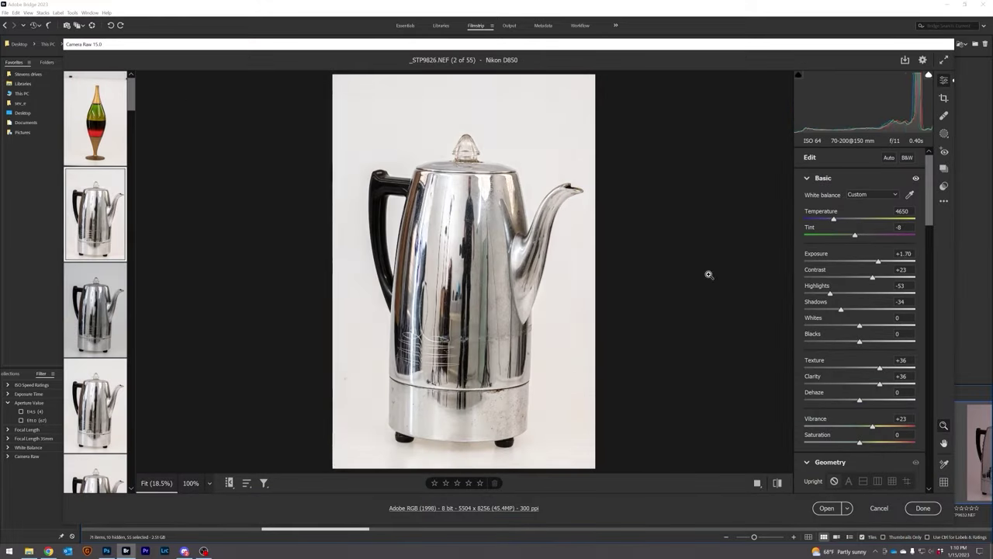
Look through the percolator photos in Camera Raw, select all of them and lower their color temperature.
key(Down)
scroll(482, 248, up, 5)
scroll(482, 249, down, 5)
click(96, 406)
click(101, 311)
scroll(96, 249, down, 5)
key(ctrl+a)
drag(834, 219, 805, 219)
Readjust the temperature and white balance option of all selected photos and convert them to black and white.
click(96, 310)
key(ctrl+a)
mouse_move(901, 211)
mouse_down()
mouse_move(867, 211)
mouse_move(891, 211)
mouse_up()
click(872, 195)
click(858, 215)
mouse_move(131, 93)
mouse_down()
mouse_move(131, 264)
mouse_move(132, 90)
mouse_up()
click(95, 311)
key(v)
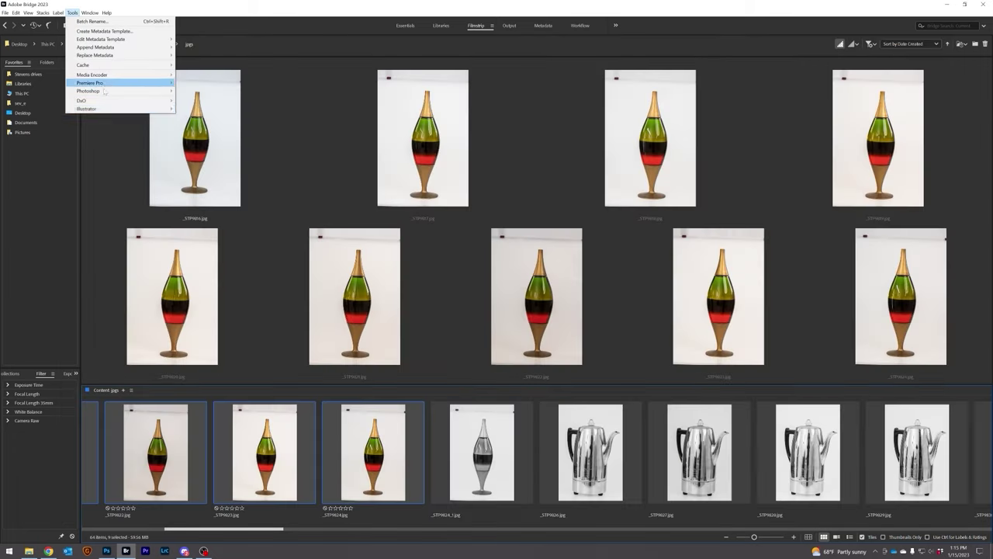
Load the nine selected lamp JPGs into Photoshop as layers of one document.
mouse_move(104, 91)
click(237, 128)
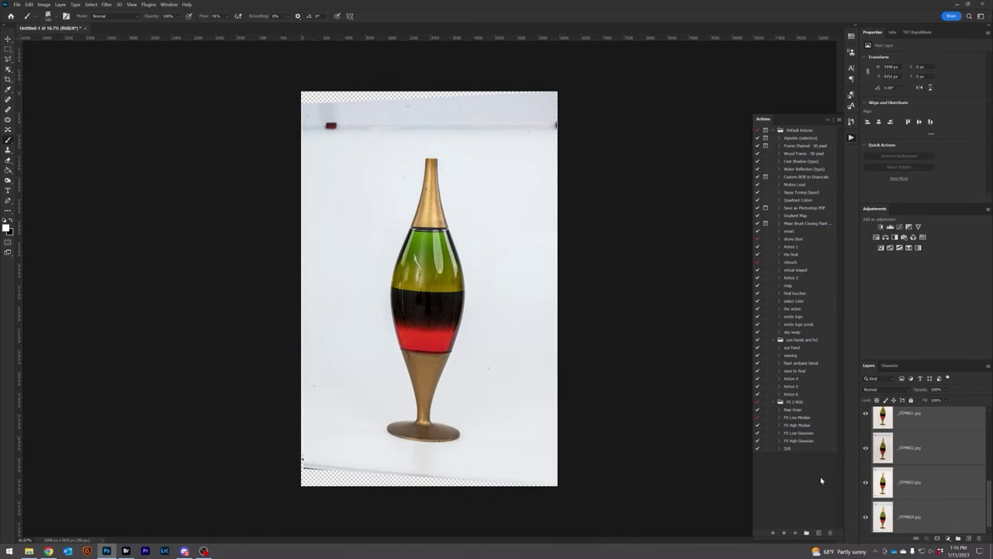
Compare the stacked lamp layers by toggling their visibility and delete the misaligned top layer.
scroll(889, 483, up, 5)
click(866, 425)
click(866, 457)
scroll(867, 497, down, 4)
scroll(866, 434, up, 4)
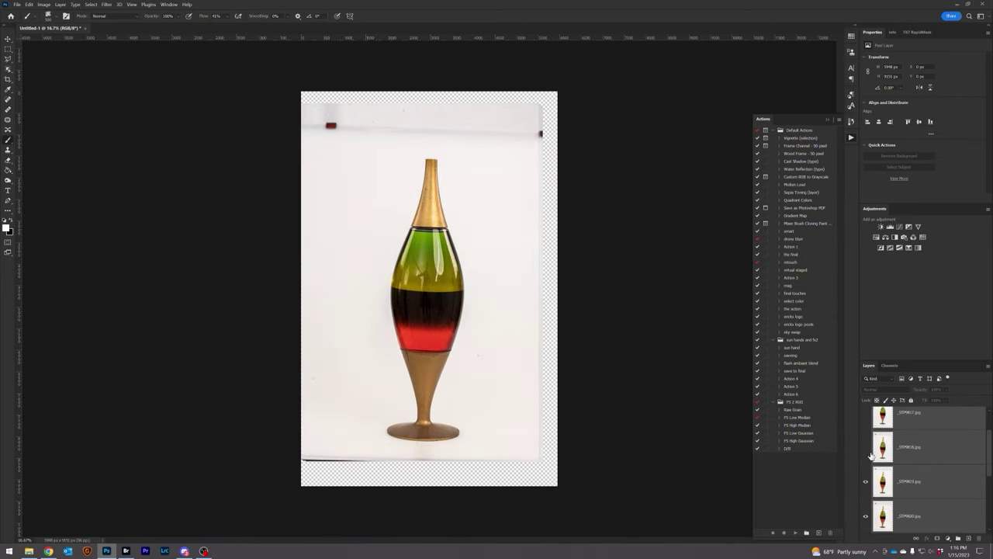
click(866, 457)
click(866, 423)
click(867, 423)
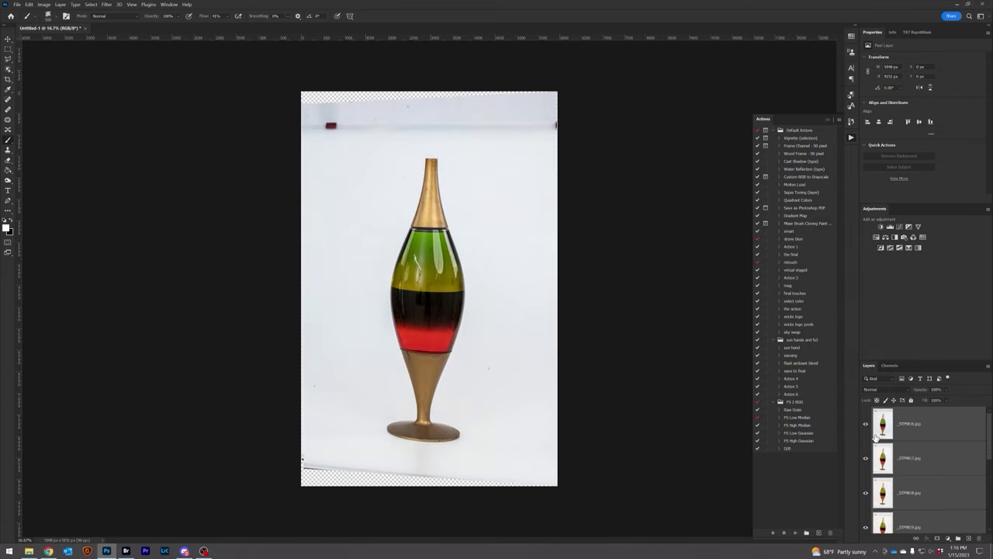
click(867, 425)
click(867, 424)
click(867, 424)
click(866, 424)
key(Delete)
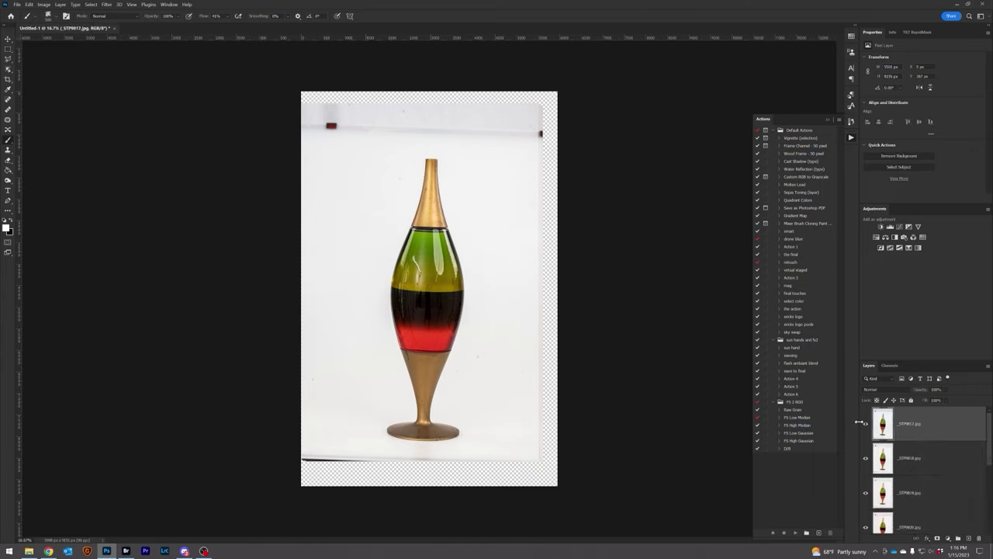
Select the remaining lamp layers and crop the canvas closely around the lamp, removing the transparent borders.
scroll(931, 466, down, 3)
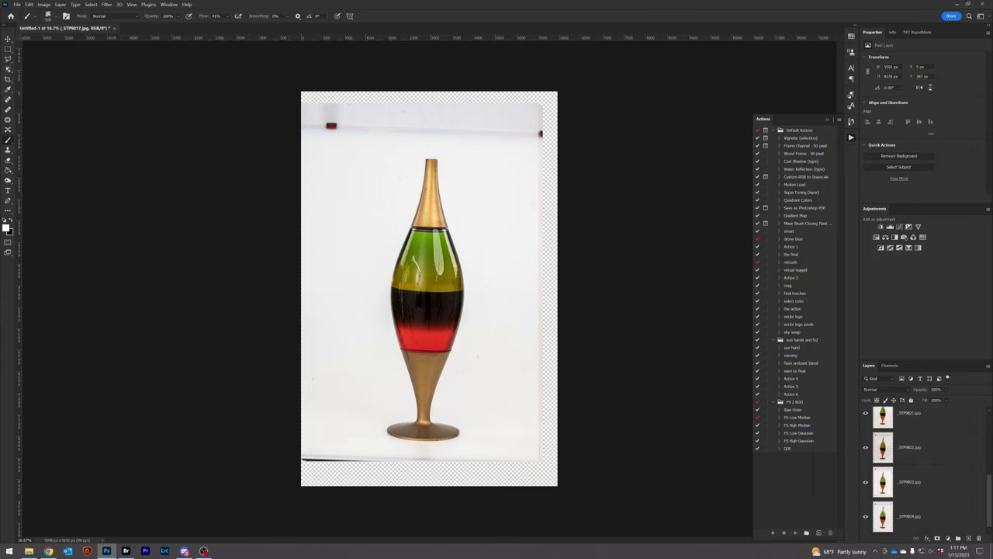
shift+click(918, 485)
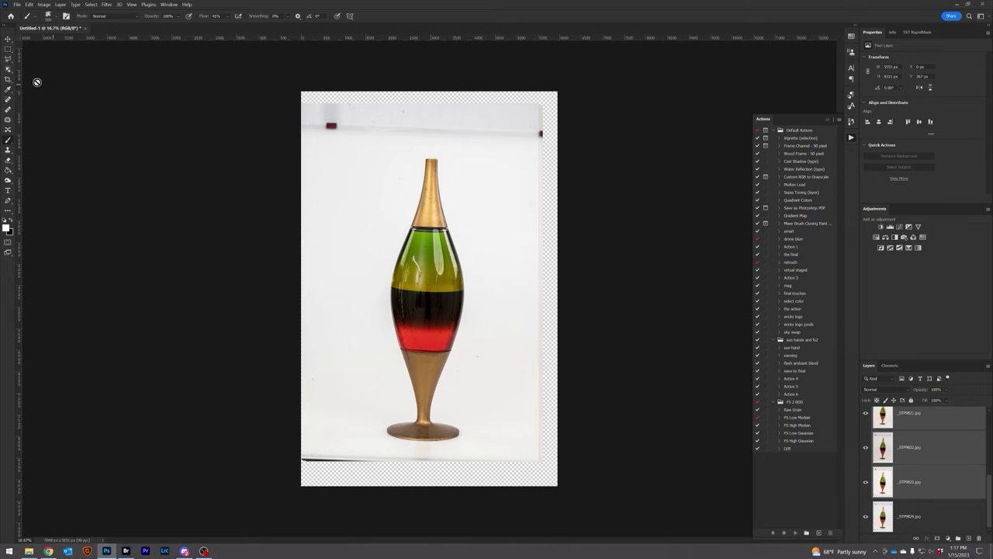
key(c)
drag(301, 91, 321, 121)
drag(538, 457, 526, 438)
drag(496, 326, 508, 323)
drag(532, 133, 527, 130)
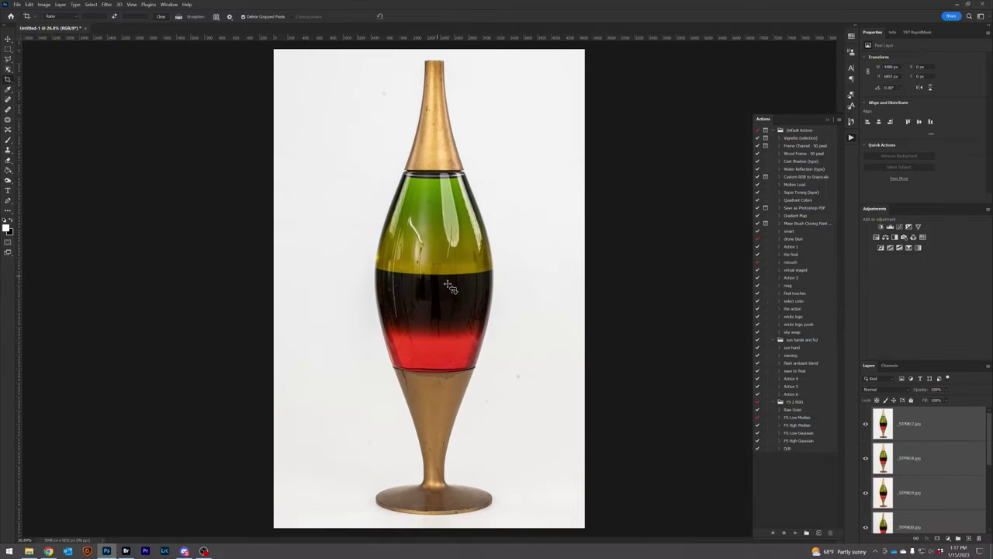
Try converting the lamp layers to a single smart object and applying a stack mode to it.
scroll(447, 293, up, 6)
scroll(465, 241, down, 6)
scroll(489, 182, up, 9)
scroll(488, 202, down, 3)
right_click(910, 427)
click(911, 294)
click(90, 5)
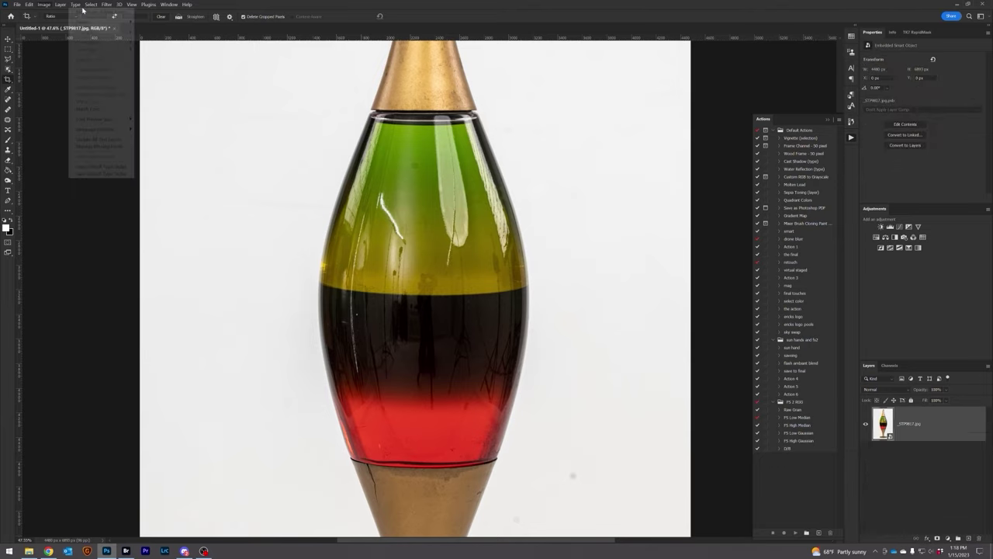
mouse_move(76, 149)
mouse_move(166, 271)
click(231, 312)
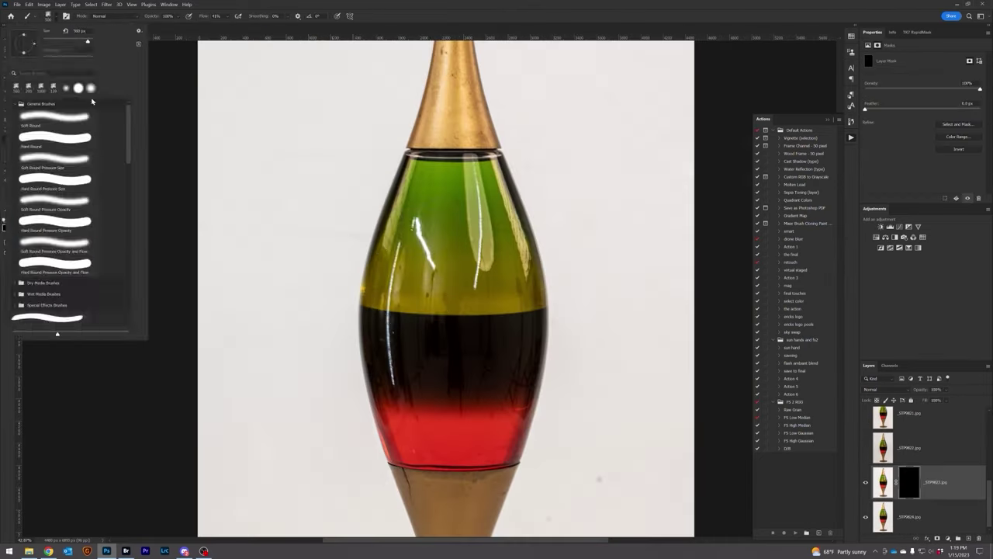
Copy a rectangular strip of the gold base just below the red glass onto a new layer.
key(Escape)
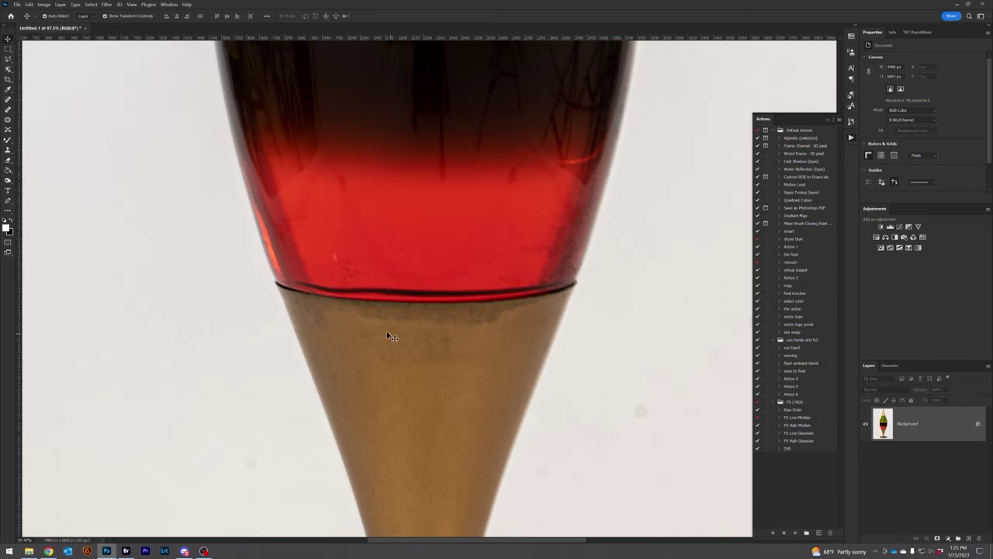
key(m)
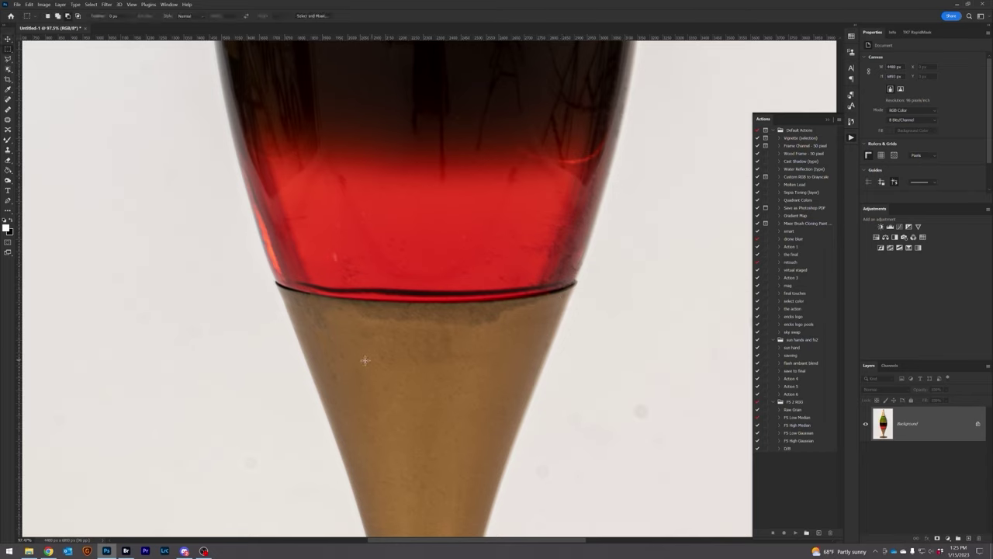
drag(281, 338, 572, 400)
key(ctrl+j)
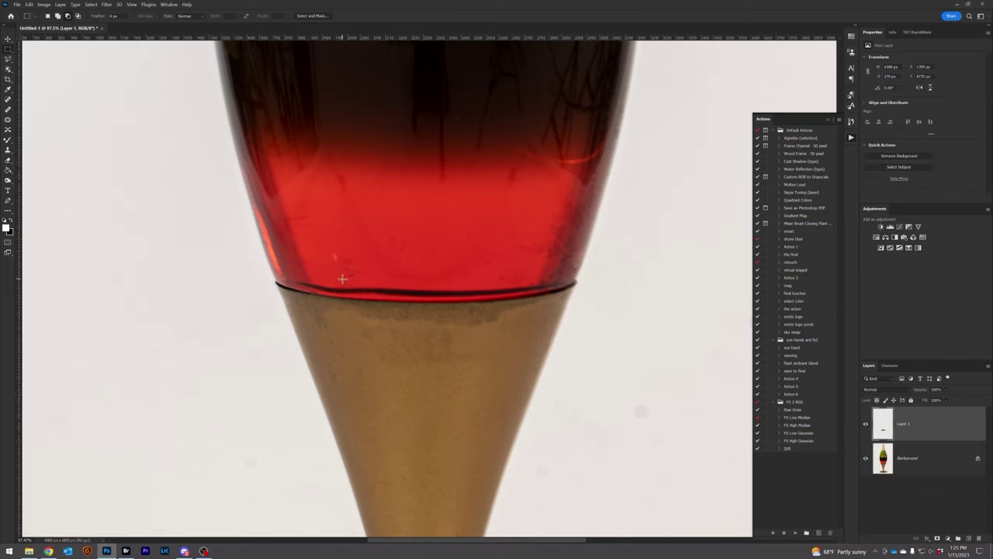
Warp the copied gold strip upward so it covers the stained area right under the glass rim.
key(v)
drag(271, 331, 274, 329)
right_click(317, 349)
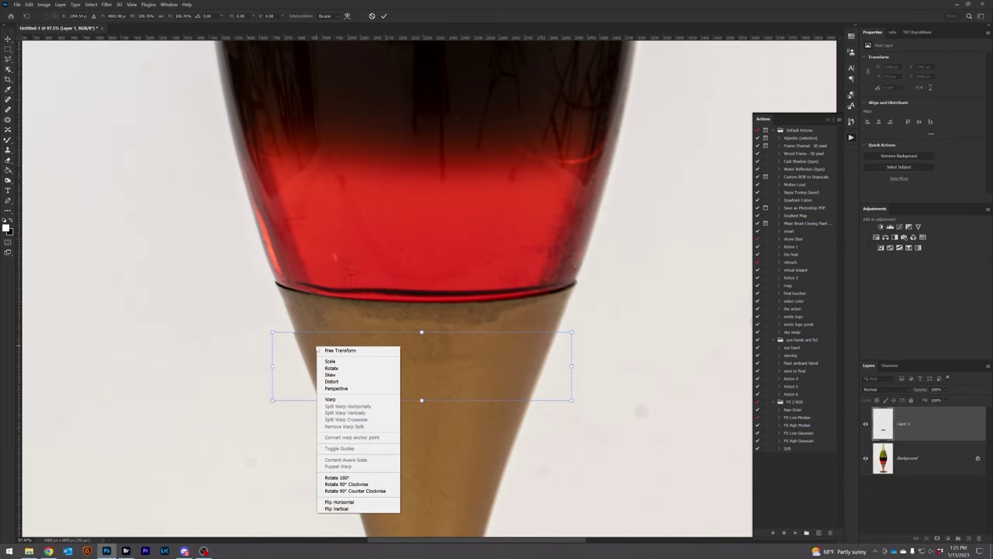
click(334, 400)
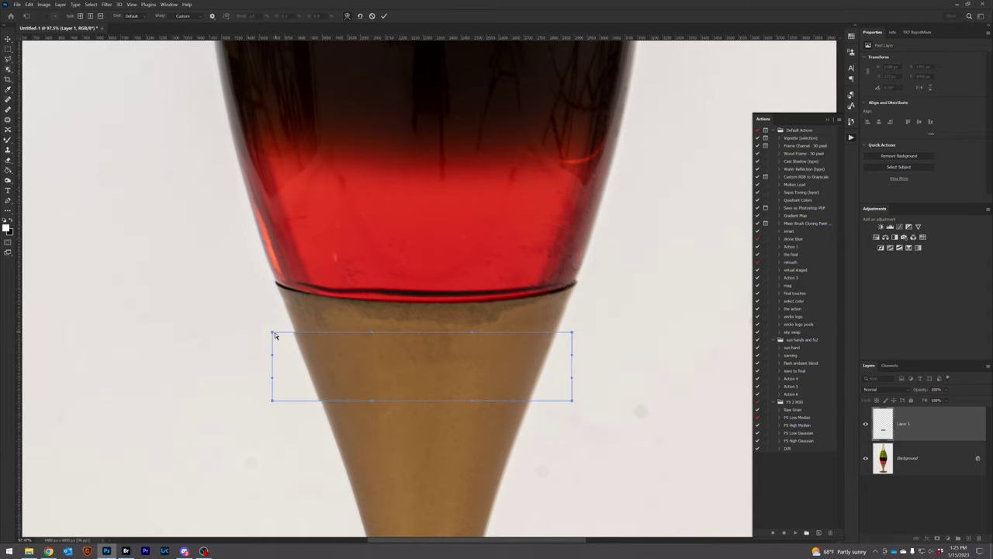
drag(272, 332, 251, 273)
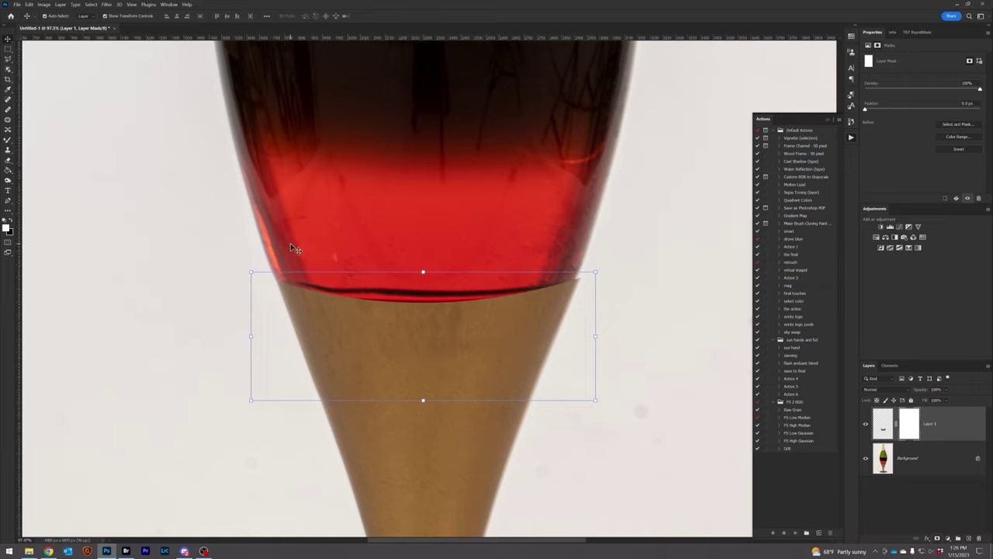
Paint black on the gold strip's layer mask along the lower glass edge to blend the seam.
click(7, 140)
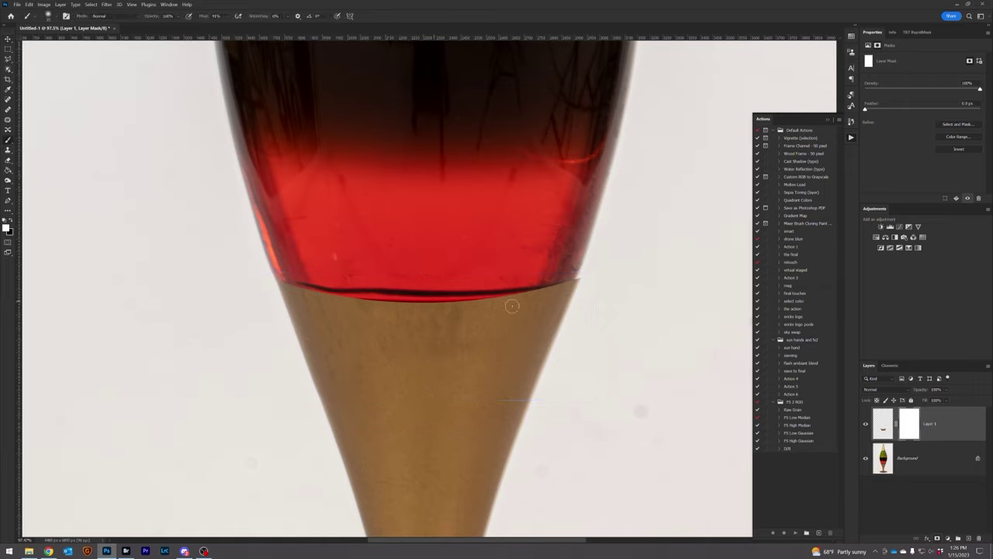
click(945, 390)
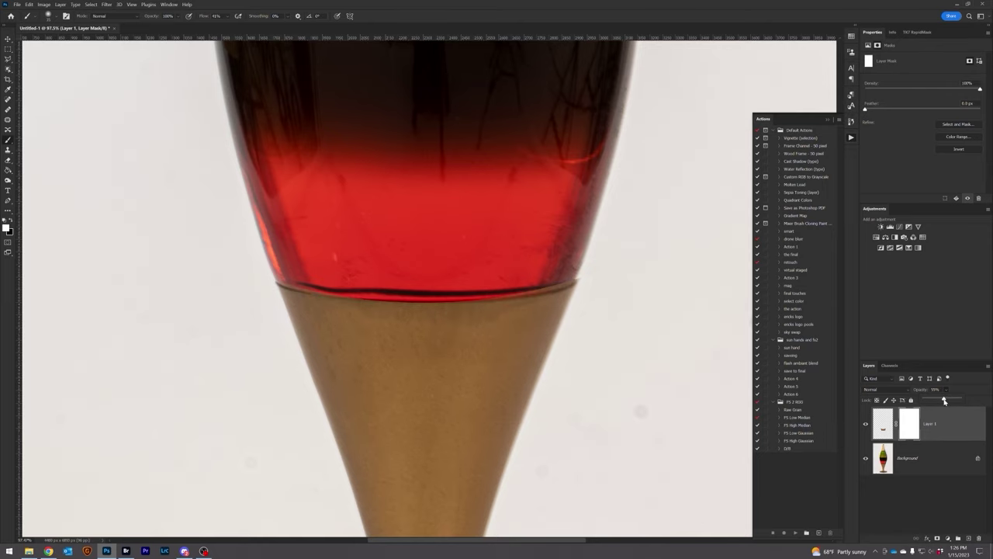
scroll(333, 259, up, 3)
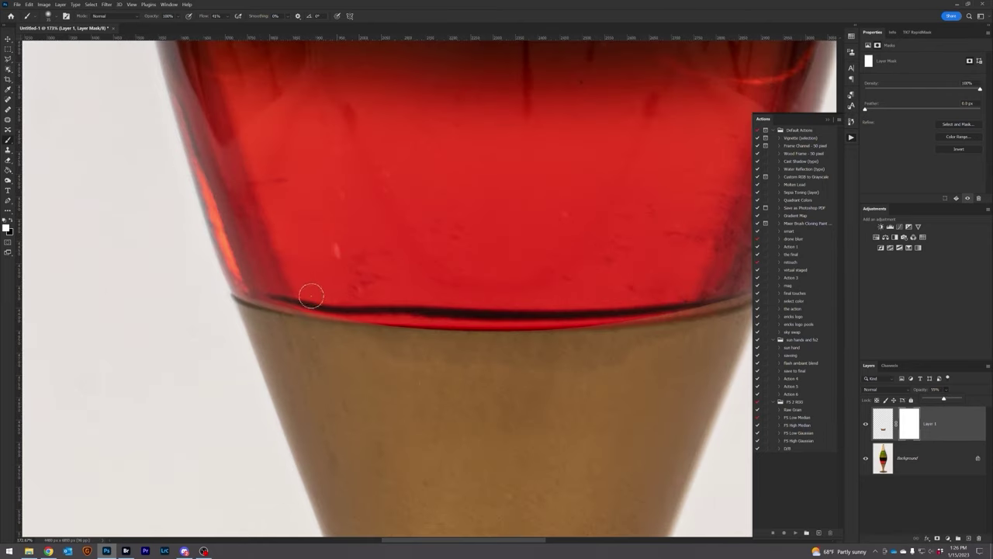
key(x)
key(ctrl+z)
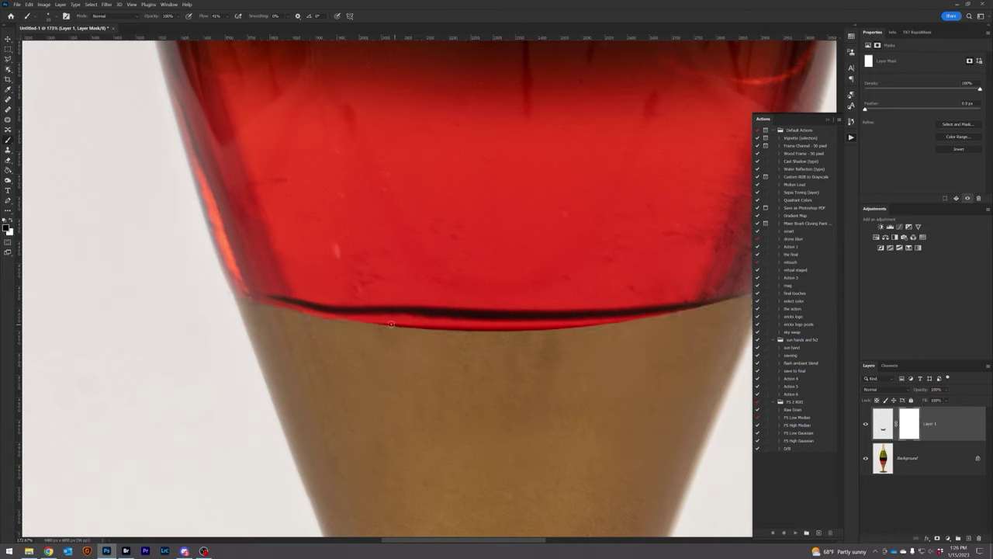
drag(363, 323, 305, 315)
Flatten the retouched lamp image into a single background layer.
key(ctrl+0)
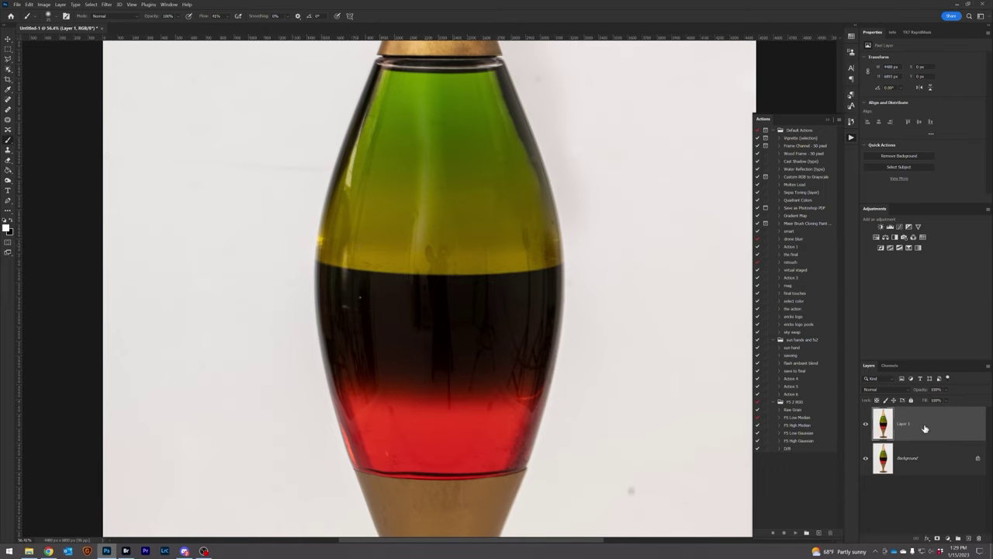
right_click(921, 459)
click(939, 438)
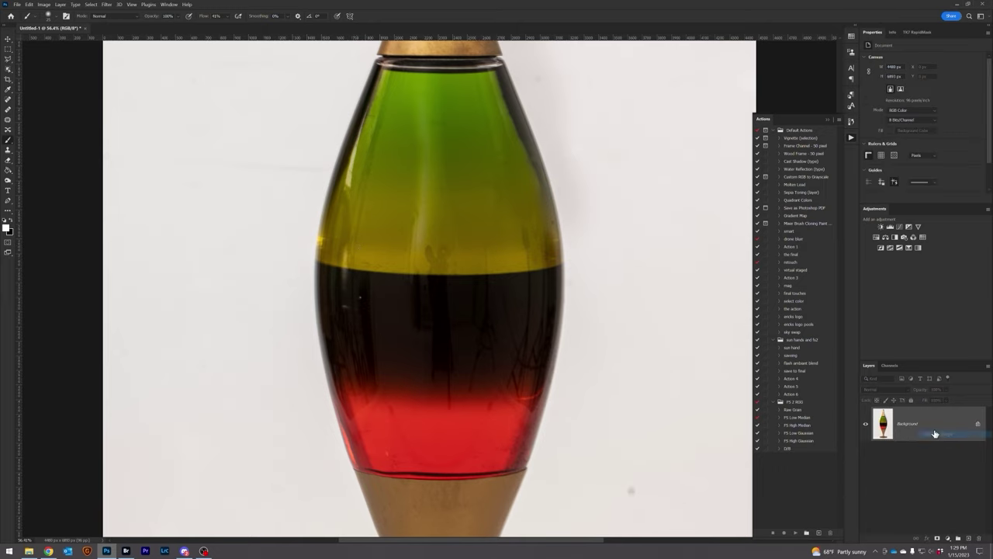
Run the FS Low Median action to build the frequency separation layers.
click(790, 404)
click(795, 417)
click(796, 533)
key(Return)
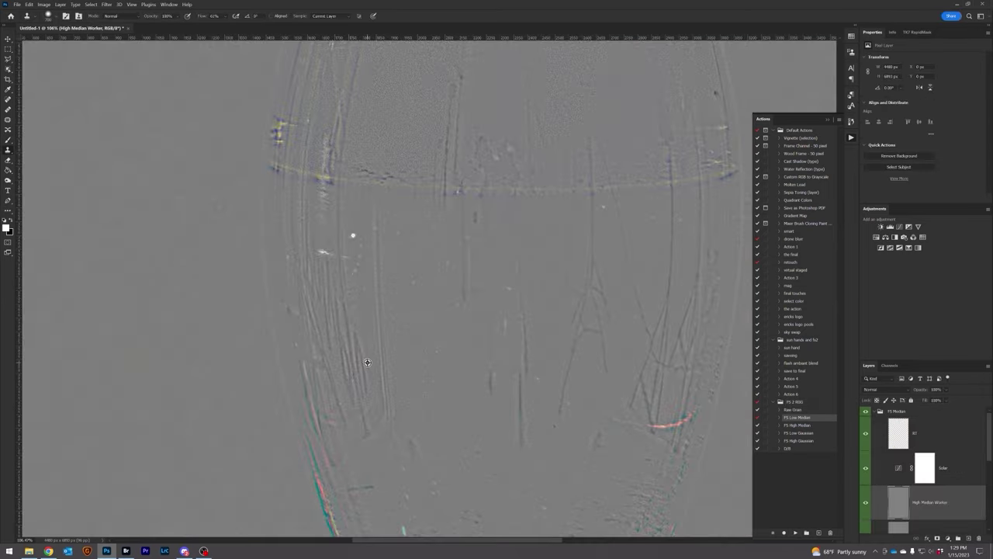
Clone out the scratches, streaks and specks across the glass on the High Median Worker layer with a smaller brush.
key(bracketleft)
key(bracketleft)
key(bracketleft)
key(bracketleft)
key(bracketleft)
key(bracketleft)
key(bracketleft)
key(bracketleft)
drag(371, 316, 356, 365)
drag(310, 225, 312, 415)
drag(521, 256, 521, 422)
drag(565, 396, 601, 339)
mouse_move(671, 205)
mouse_down()
mouse_move(671, 298)
mouse_move(692, 364)
mouse_up()
drag(644, 371, 656, 427)
drag(651, 490, 637, 374)
click(390, 413)
drag(380, 62, 373, 286)
drag(307, 221, 304, 255)
drag(251, 231, 255, 257)
mouse_move(297, 194)
mouse_down()
mouse_move(315, 115)
mouse_move(324, 285)
mouse_up()
mouse_move(342, 167)
mouse_down()
mouse_move(333, 252)
mouse_move(370, 117)
mouse_up()
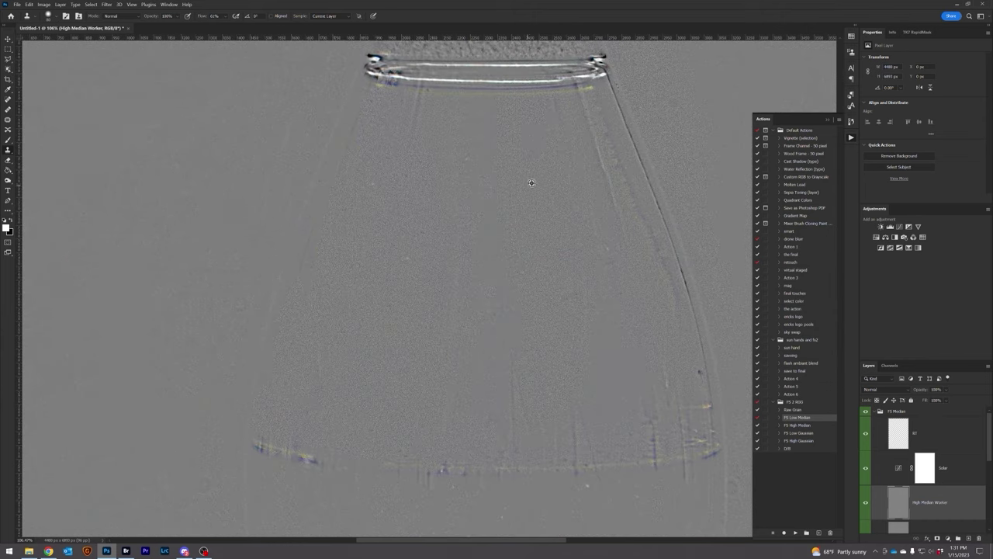
scroll(650, 444, down, 5)
scroll(437, 412, up, 7)
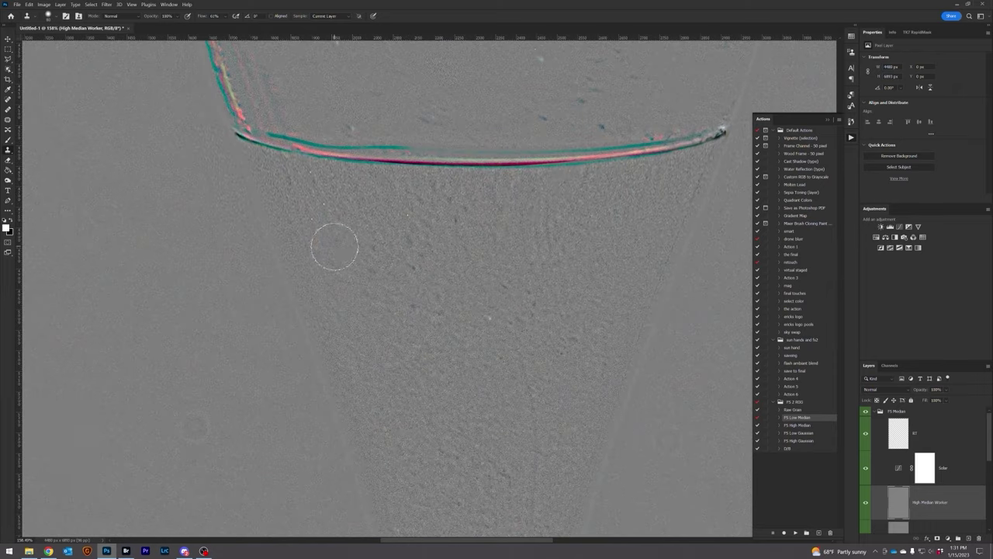
Even out the reflections and tones in the glass on the Low Median layer, painting with colours sampled from the liquid.
scroll(451, 310, down, 5)
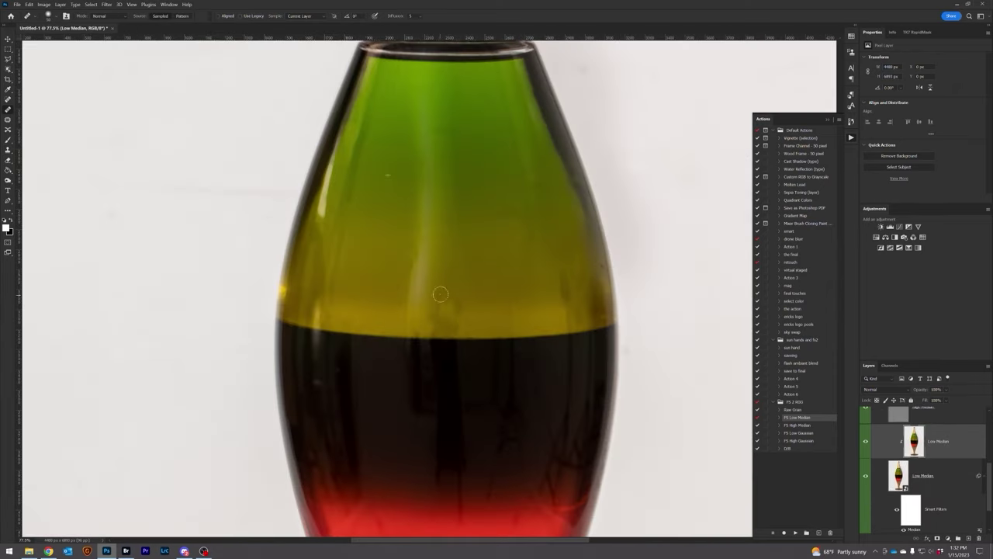
key(b)
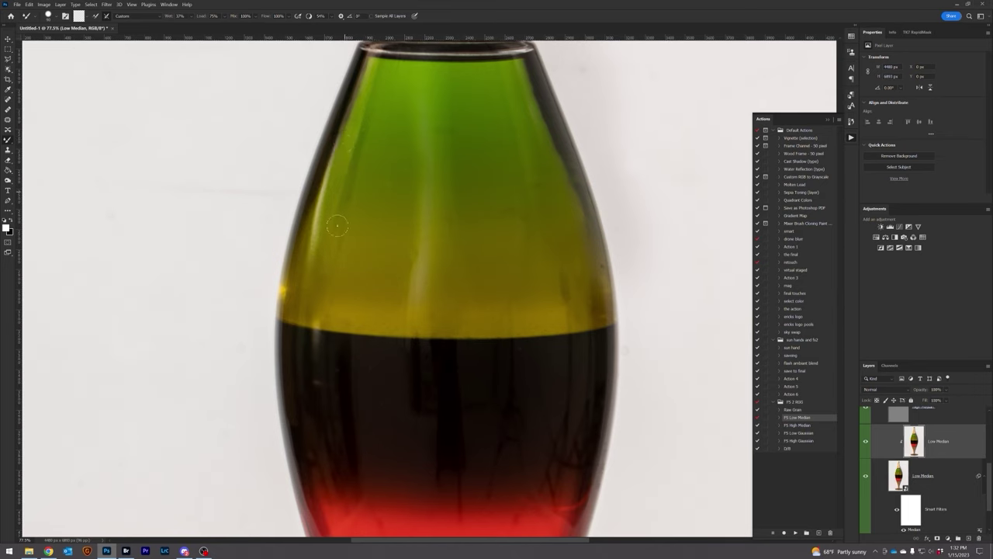
scroll(596, 302, down, 1)
key(shift+b)
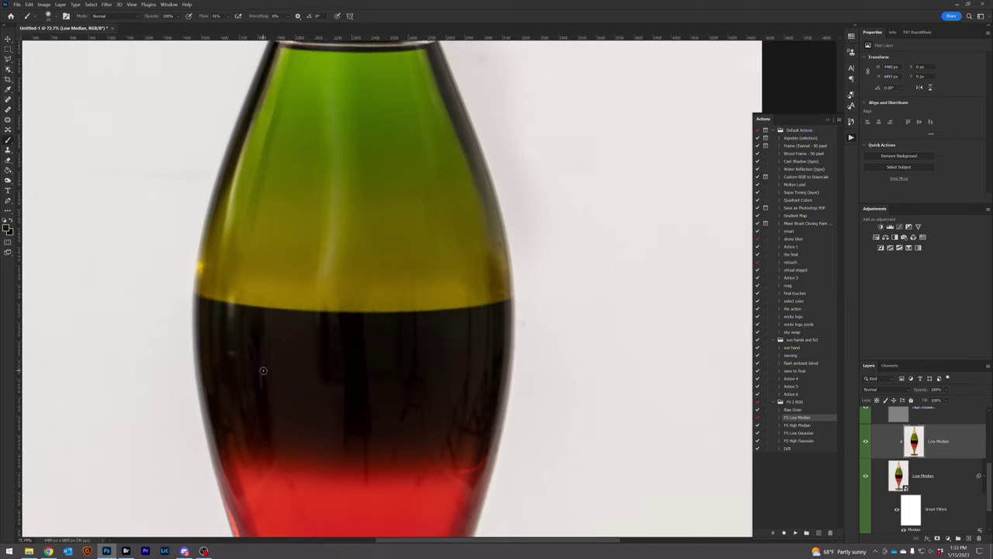
alt+click(327, 432)
scroll(459, 277, down, 10)
scroll(458, 277, up, 10)
alt+click(310, 364)
scroll(310, 364, down, 1)
Smooth the lamp's uneven tones and blotches on the Low Median layer with the Mixer Brush and Healing Brush, down to the gold base.
right_click(8, 140)
click(46, 166)
key(j)
scroll(339, 390, down, 10)
scroll(445, 377, up, 1)
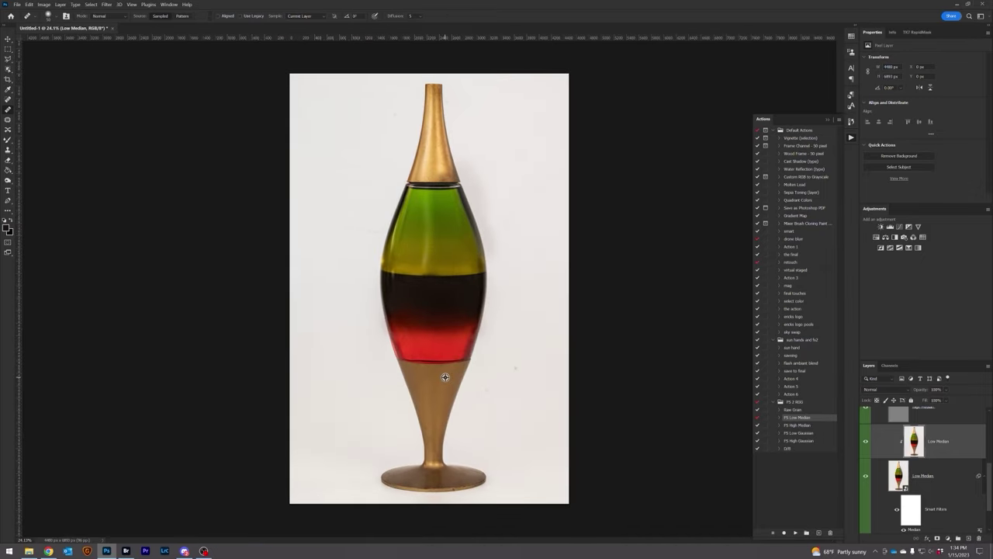
scroll(445, 377, up, 15)
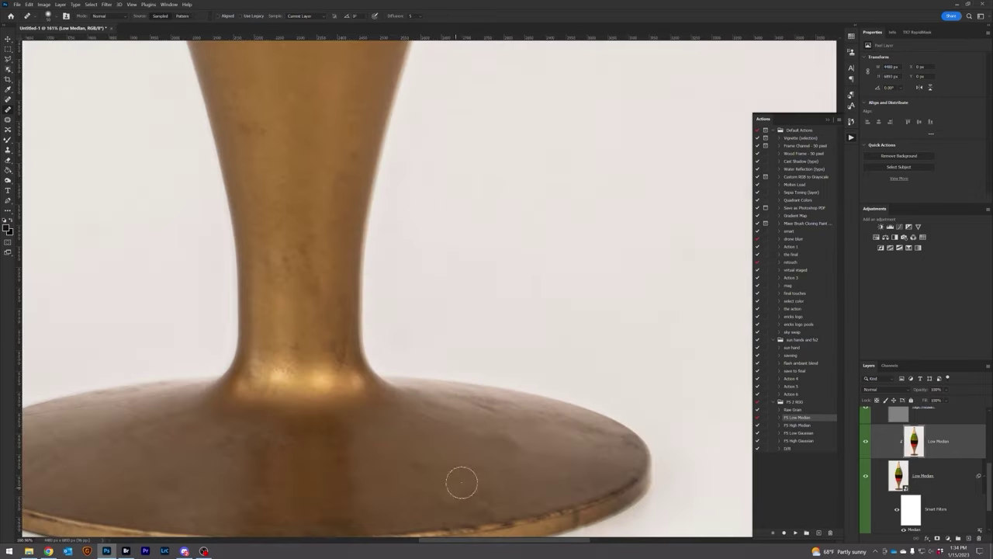
scroll(458, 486, down, 3)
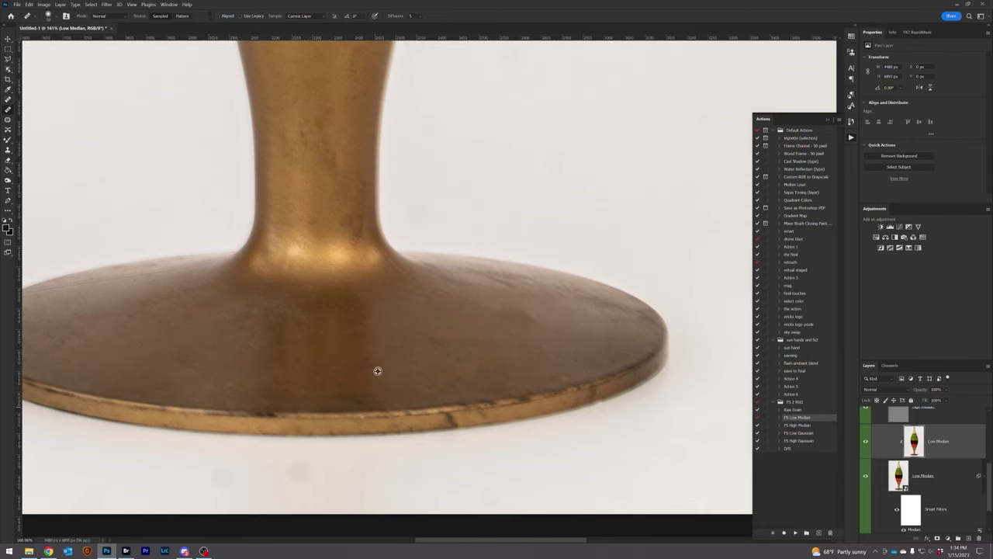
Flatten the frequency separation layers into a single background layer.
scroll(325, 401, down, 20)
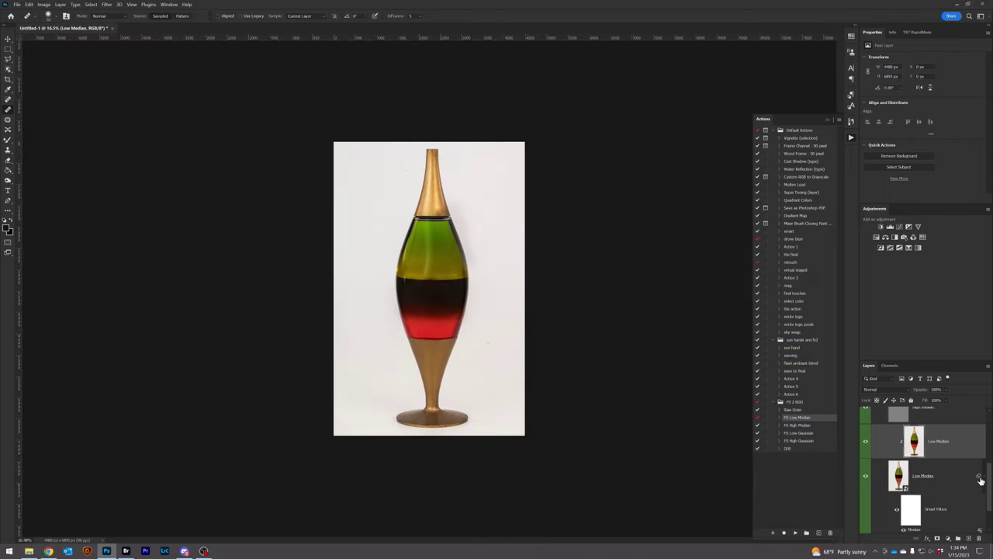
right_click(981, 472)
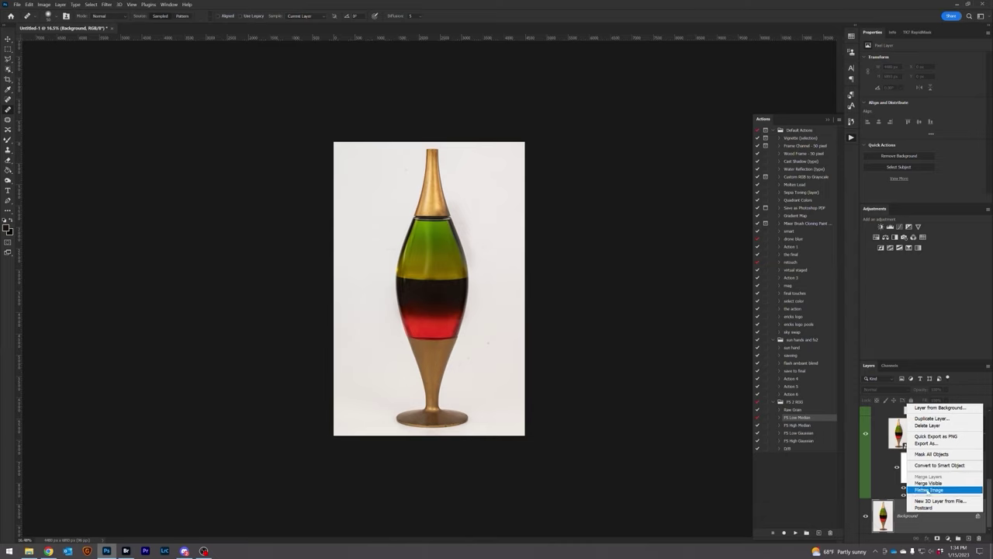
click(930, 488)
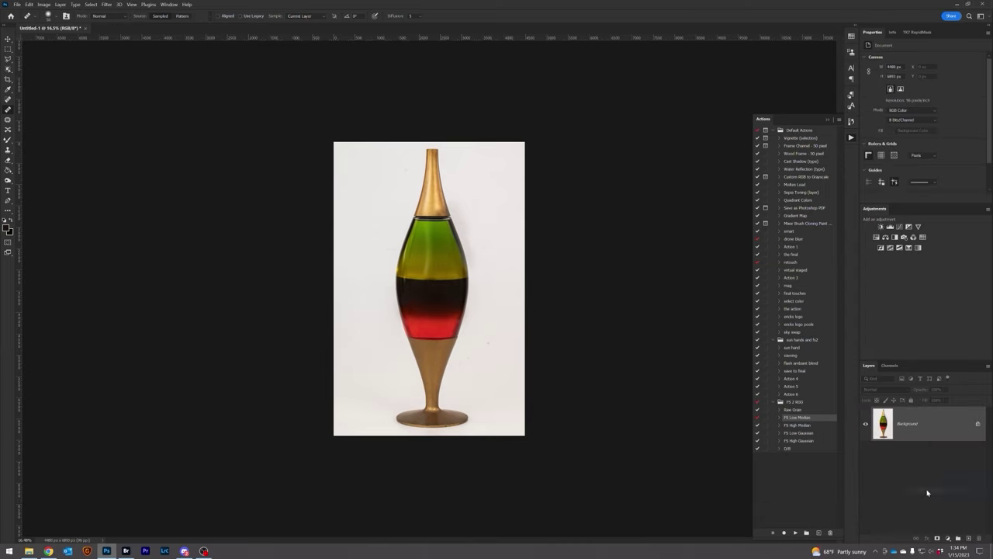
Trace the lamp's whole outline with the blue compute brush in Topaz ReMask and fill the surrounding backdrop with red for removal.
click(106, 5)
mouse_move(147, 223)
click(233, 238)
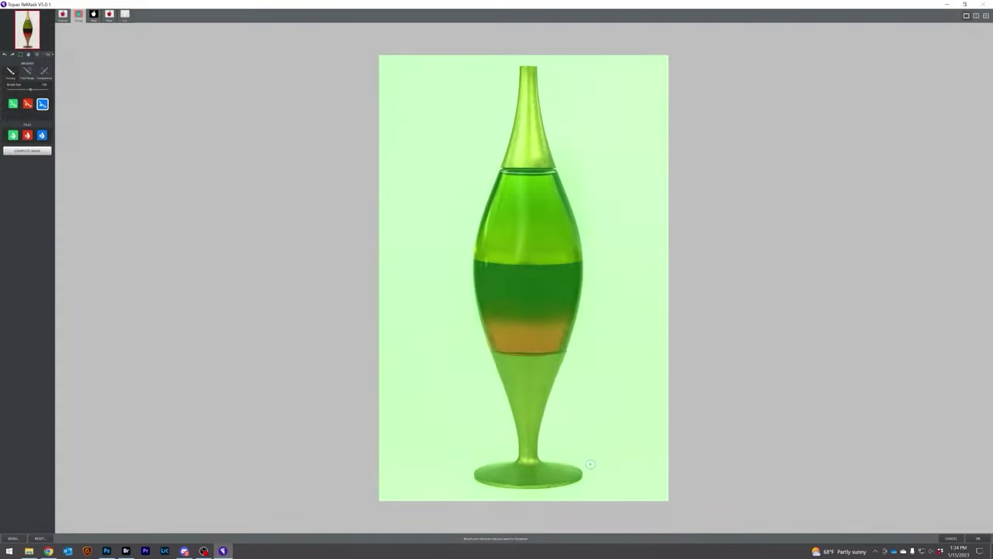
mouse_move(591, 464)
mouse_down()
mouse_move(568, 347)
mouse_move(592, 293)
mouse_move(574, 211)
mouse_up()
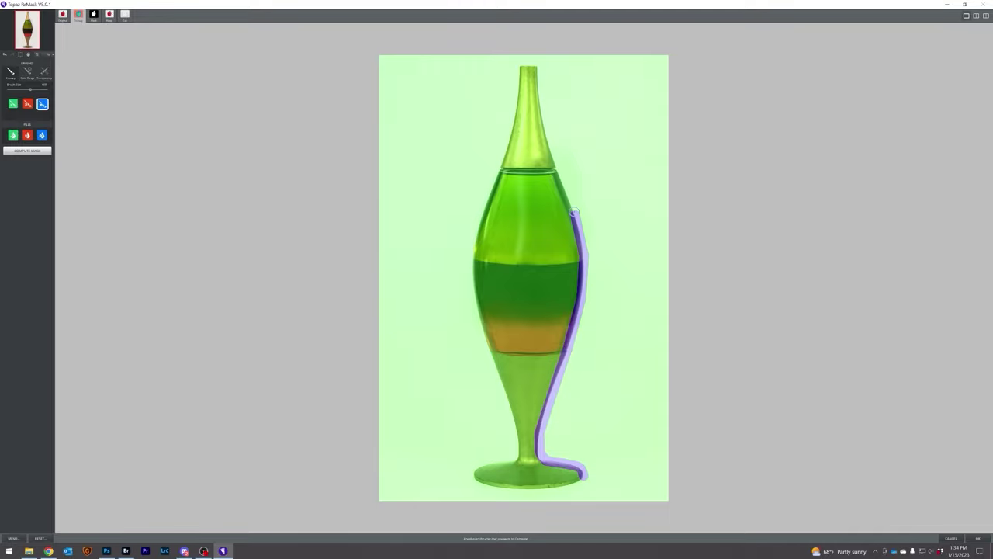
drag(557, 166, 552, 159)
mouse_move(540, 104)
mouse_down()
mouse_move(542, 70)
mouse_move(519, 89)
mouse_move(474, 248)
mouse_move(476, 291)
mouse_up()
mouse_move(481, 333)
mouse_down()
mouse_move(520, 434)
mouse_move(476, 472)
mouse_move(479, 481)
mouse_move(581, 478)
mouse_up()
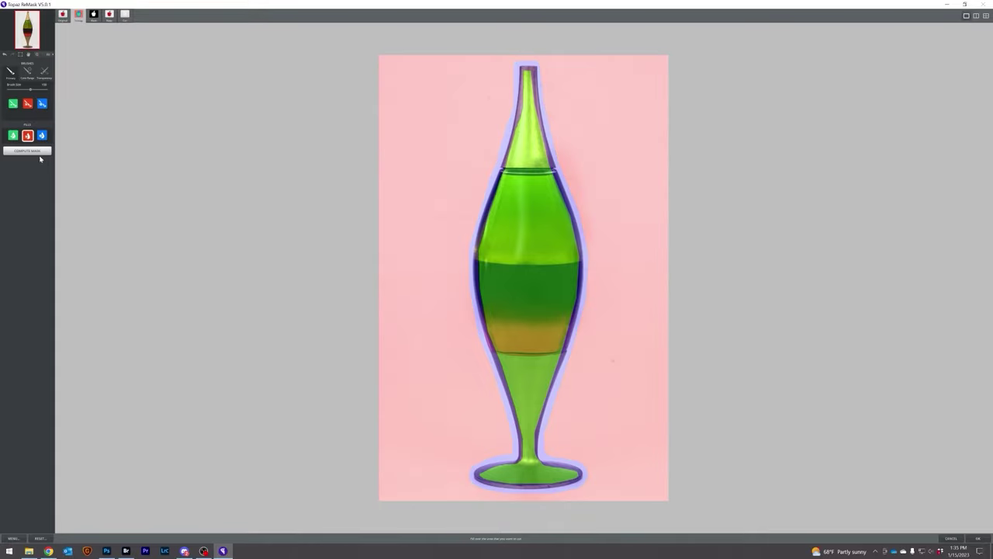
Compute the lamp mask, refine its edge and colour settings against a solid black background, and apply the cutout.
click(39, 151)
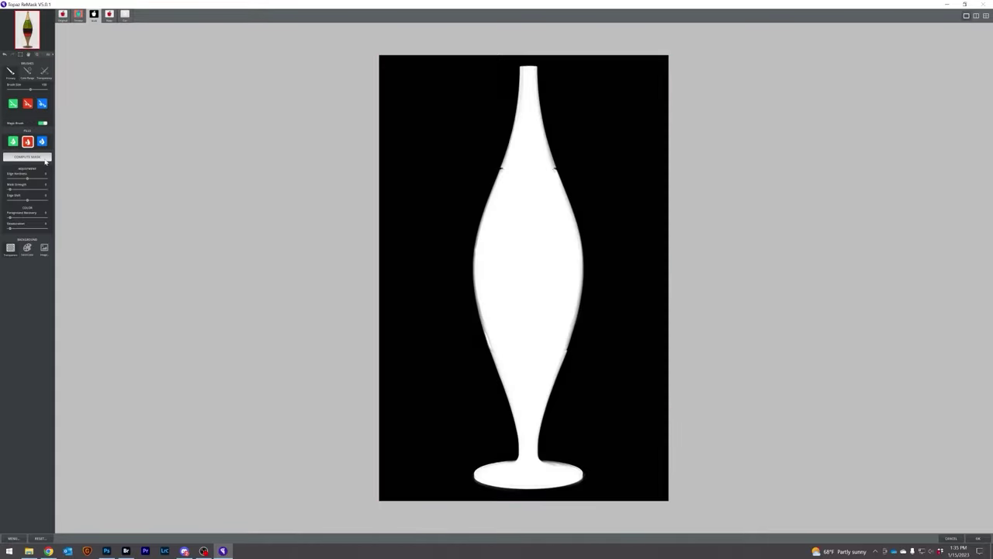
click(27, 246)
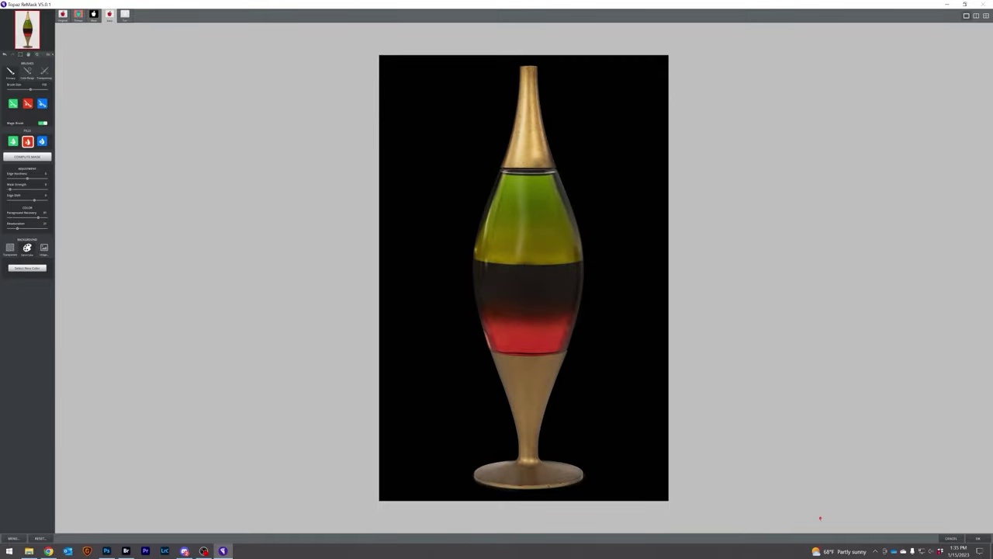
click(979, 538)
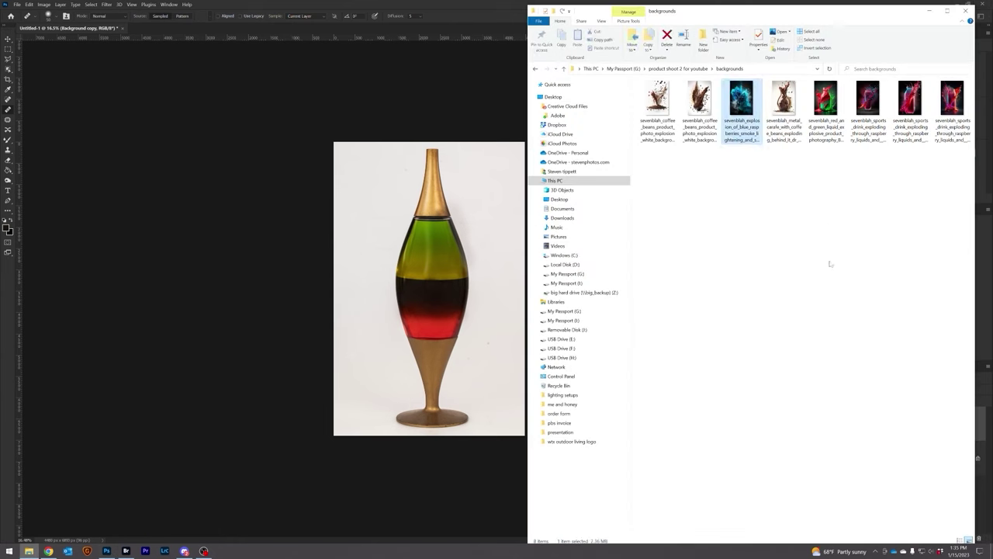
Place the red and green liquid explosion image from the backgrounds folder above the lamp and scale it to fill the canvas.
click(831, 264)
drag(825, 112, 476, 211)
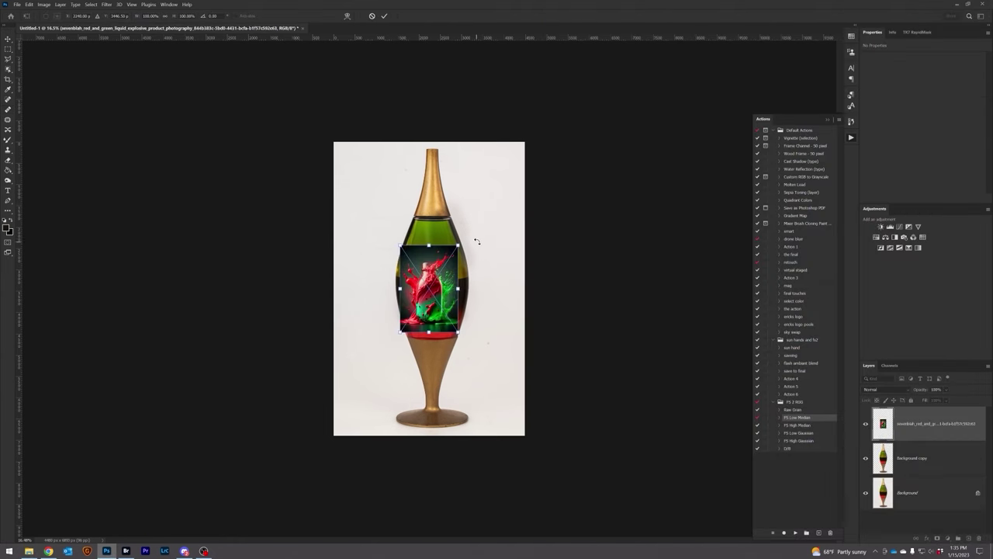
drag(945, 396, 933, 397)
drag(468, 318, 475, 308)
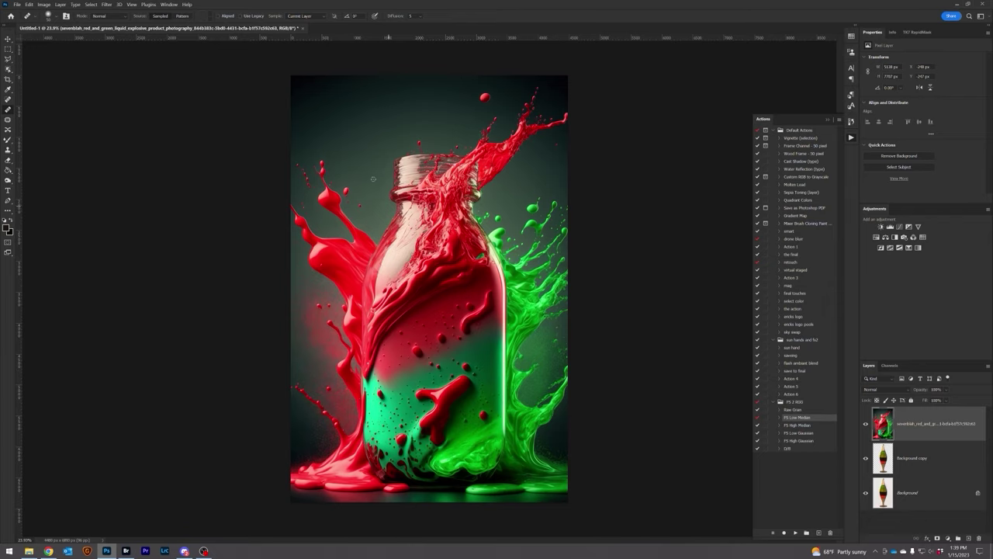
click(866, 424)
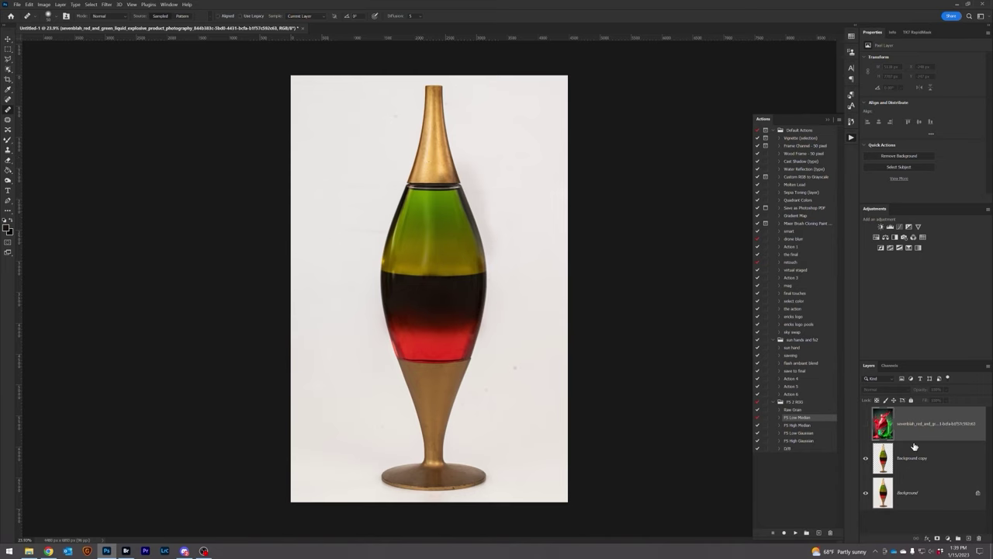
click(866, 424)
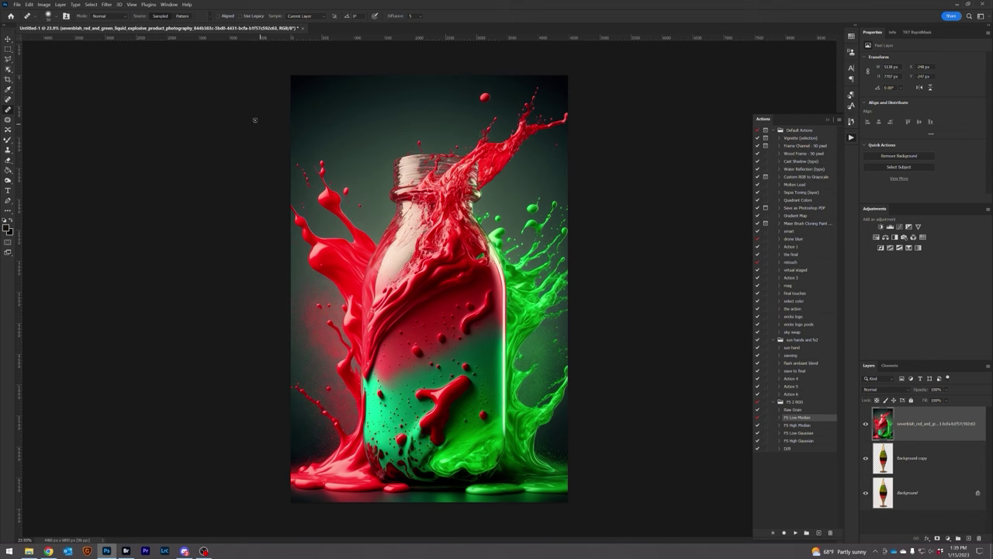
Open the liquid image in Liquify and show the Background layer as a blended backdrop at 56 opacity.
click(106, 4)
click(126, 71)
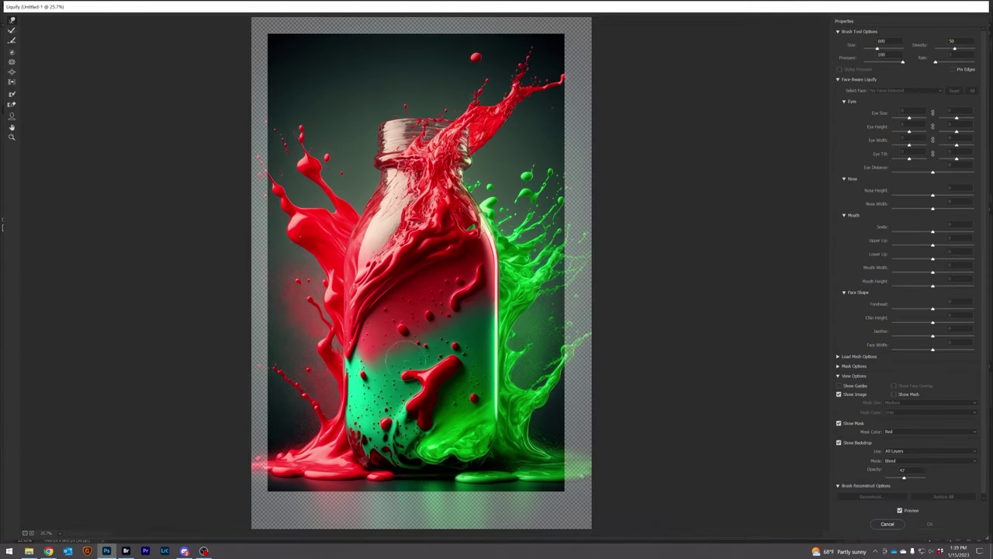
click(839, 444)
click(839, 443)
click(893, 450)
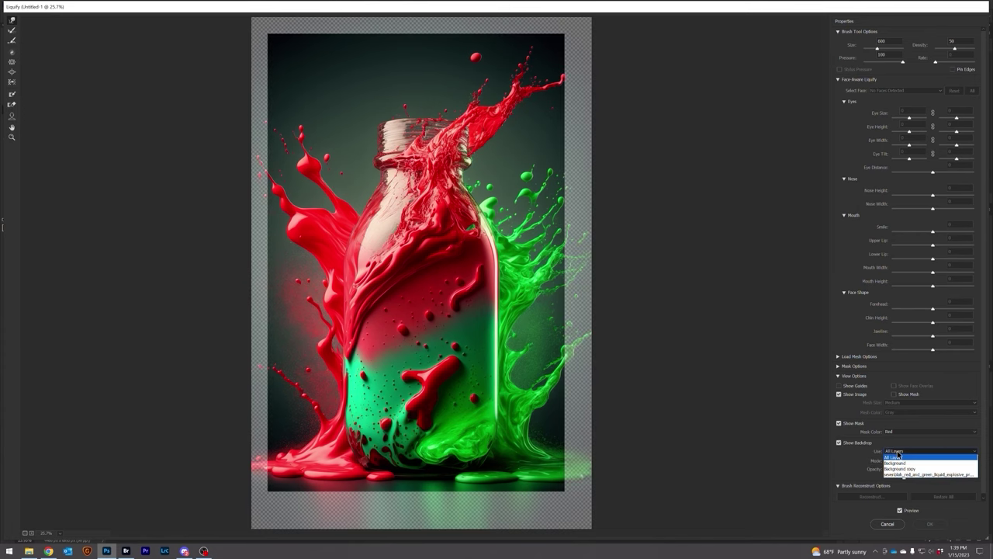
click(900, 462)
drag(904, 479, 909, 479)
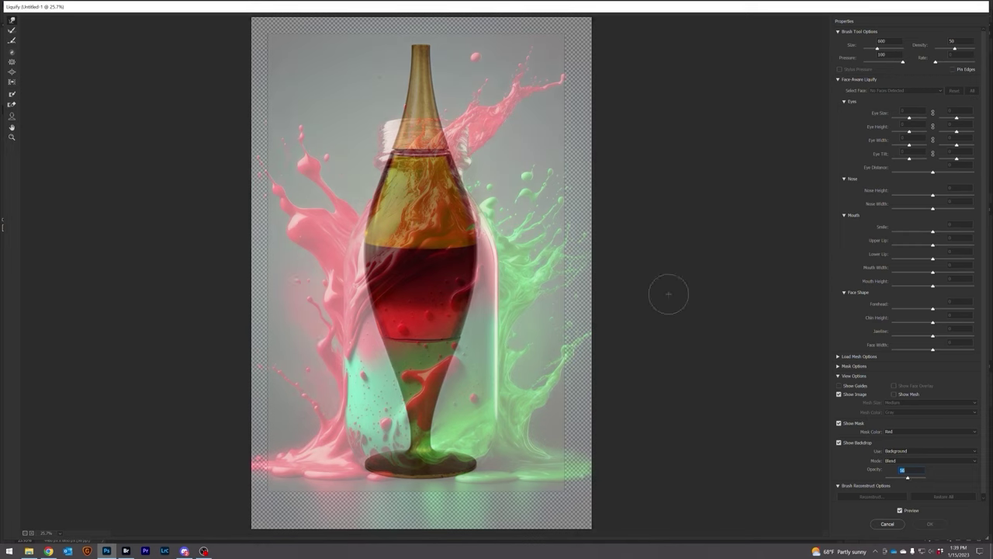
Push the bottle's neck and right side inward with the Forward Warp tool to match the lamp's silhouette.
mouse_move(365, 130)
mouse_down()
mouse_move(456, 127)
mouse_move(467, 145)
mouse_move(456, 171)
mouse_move(469, 166)
mouse_move(460, 166)
mouse_move(465, 155)
mouse_up()
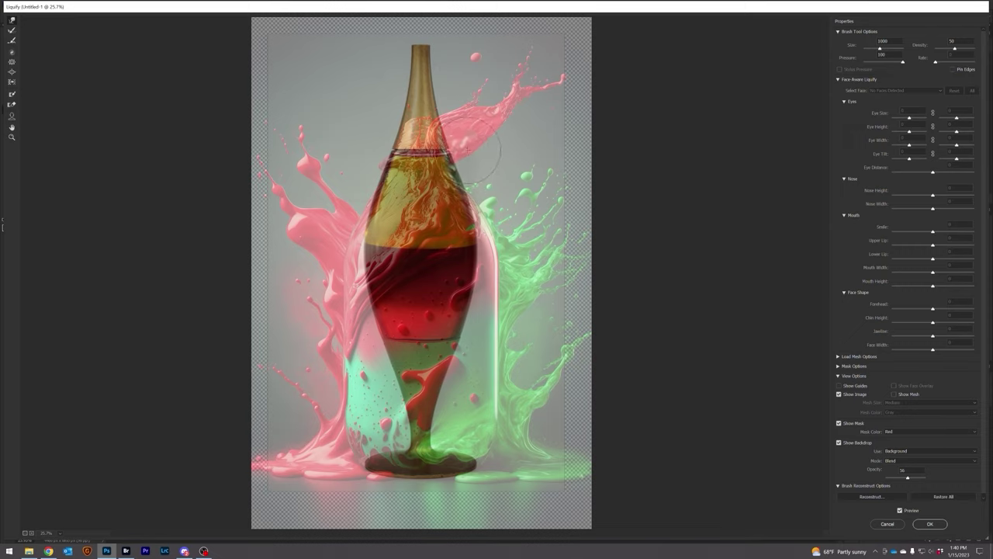
key(bracketright)
drag(499, 217, 484, 221)
key(bracketright)
key(bracketright)
key(bracketright)
key(bracketright)
key(bracketright)
mouse_move(509, 267)
mouse_down()
mouse_move(490, 253)
mouse_move(476, 332)
mouse_up()
key(bracketleft)
key(bracketleft)
key(bracketleft)
drag(502, 380, 434, 418)
Warp the bottle's left side inward to the lamp's contour, undoing the oversized stroke and reducing the brush size to 400.
drag(348, 230, 384, 387)
key(ctrl+z)
key(bracketleft)
key(bracketleft)
key(bracketleft)
key(bracketleft)
key(bracketleft)
key(bracketleft)
key(bracketleft)
key(bracketleft)
key(bracketleft)
key(bracketleft)
key(bracketleft)
key(bracketleft)
key(bracketleft)
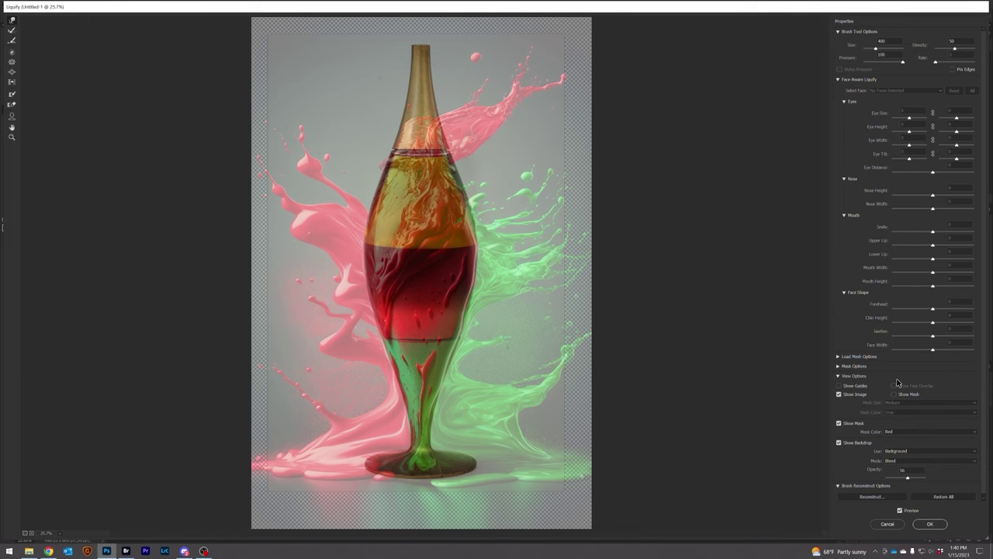
Hide the backdrop, nudge the warped bottle's right edge and apply the Liquify changes.
click(839, 443)
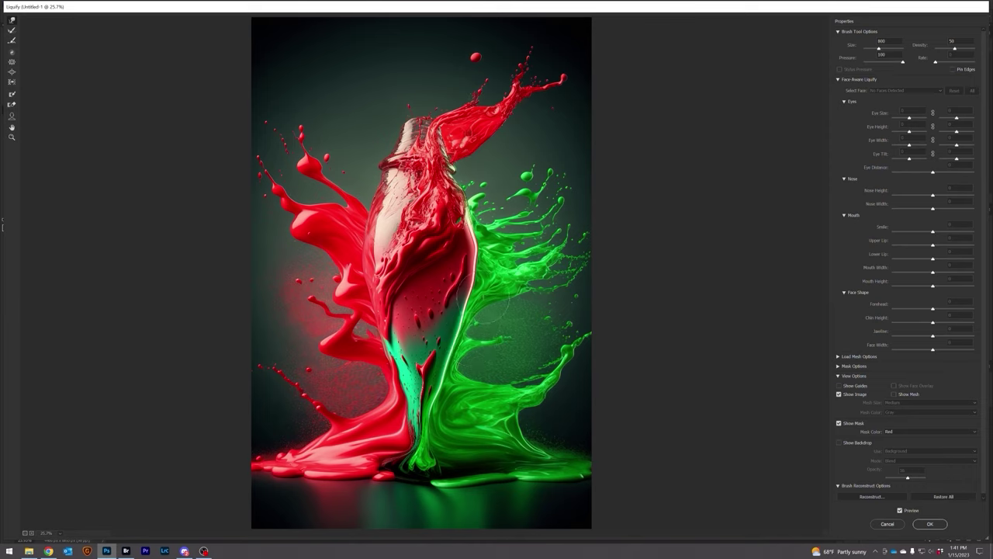
drag(474, 253, 478, 249)
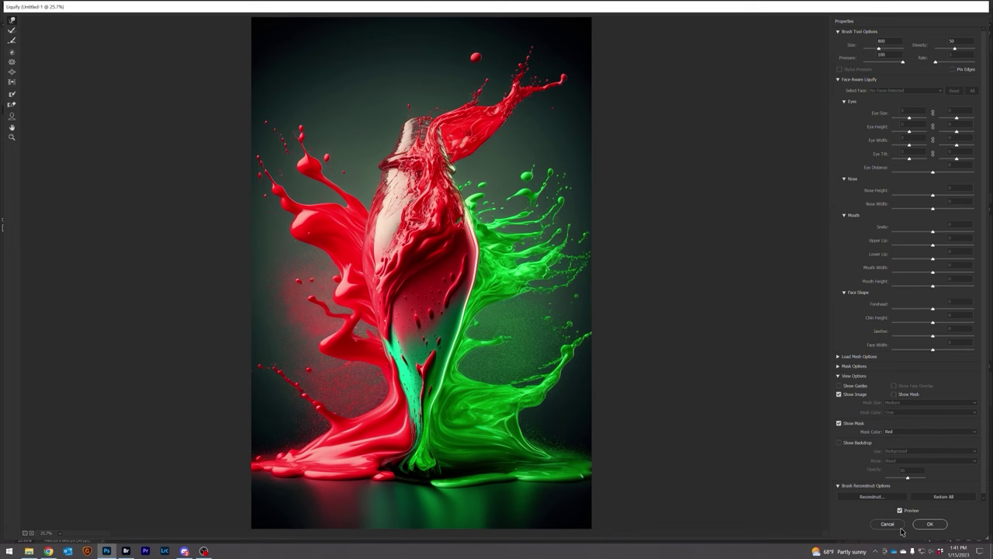
click(927, 523)
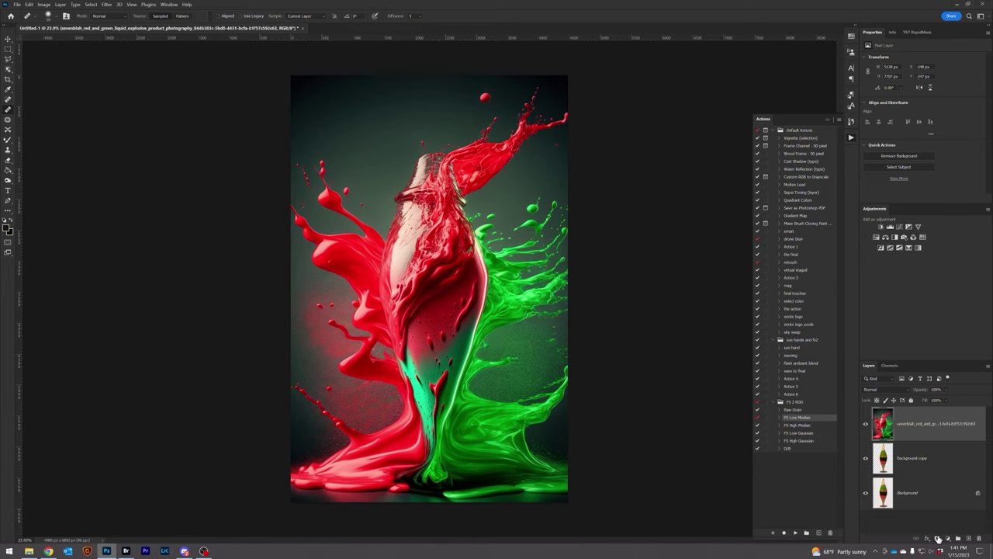
Add a white mask to the liquid layer, move the lamp cutout above it and hide the cutout with a black mask.
click(937, 538)
click(910, 460)
key(ctrl+bracketright)
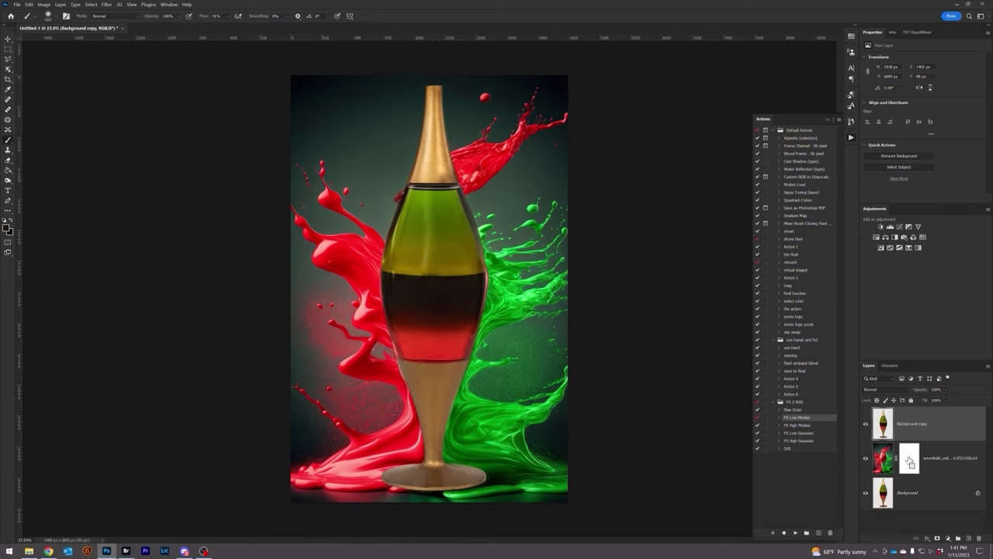
alt+click(937, 538)
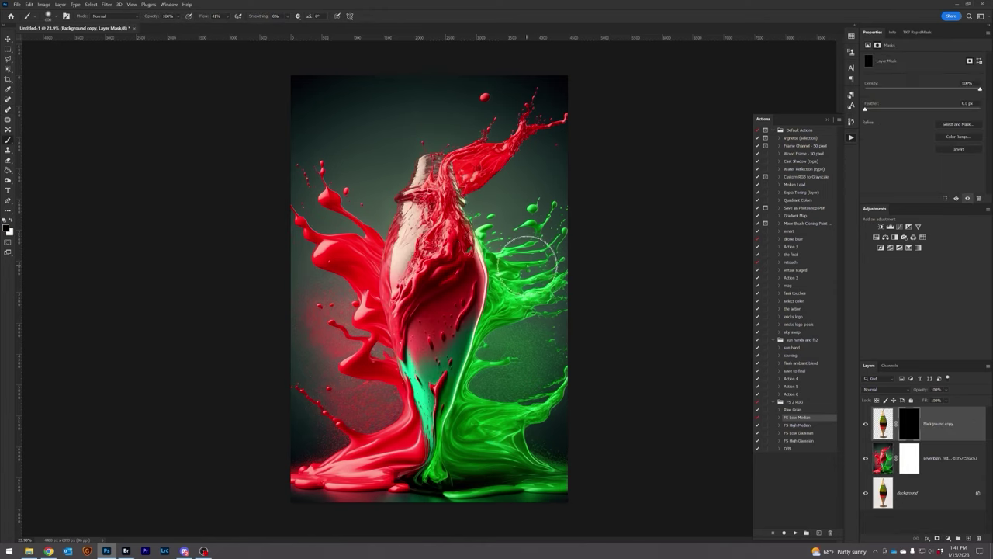
Paint white on the lamp cutout's mask to reveal the gold top and the upper left part of the green glass.
mouse_move(408, 231)
mouse_down()
mouse_move(433, 100)
mouse_move(447, 143)
mouse_up()
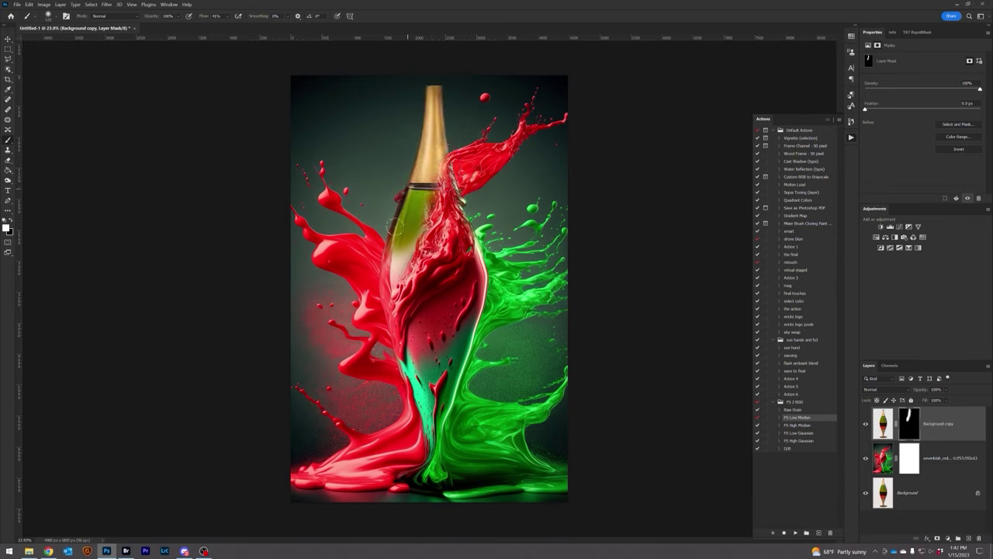
drag(392, 243, 385, 272)
drag(401, 234, 380, 286)
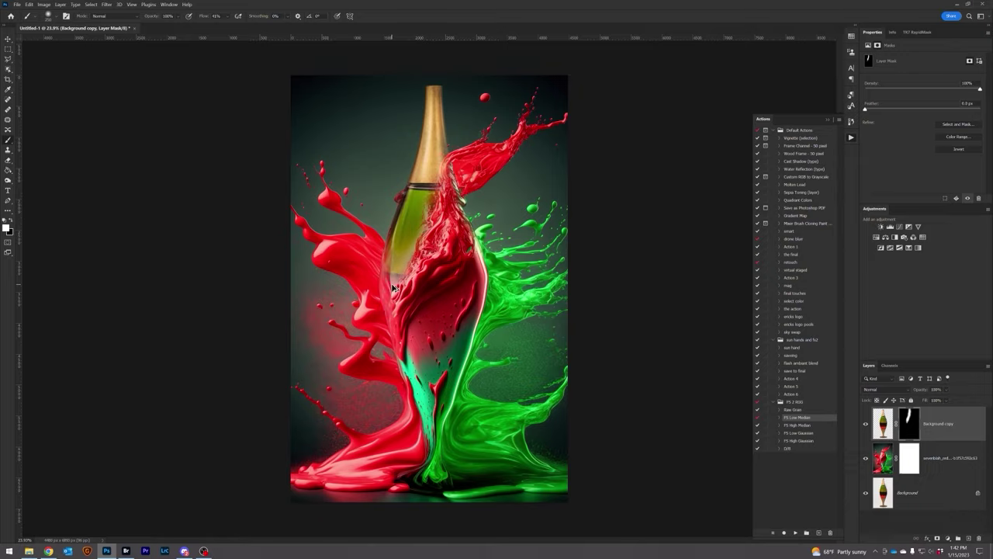
Reveal the yellow and black glass down to the tip beside the red splash, painting white on the mask with progressively smaller brushes.
scroll(396, 289, up, 5)
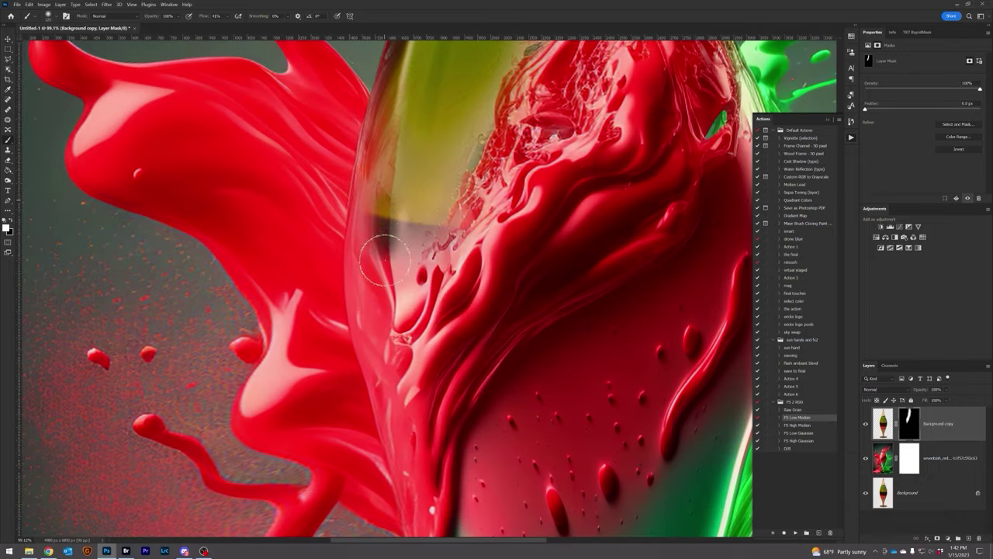
mouse_move(384, 260)
mouse_down()
mouse_move(403, 195)
mouse_move(406, 122)
mouse_up()
mouse_move(401, 174)
mouse_down()
mouse_move(400, 295)
mouse_move(426, 200)
mouse_move(412, 262)
mouse_up()
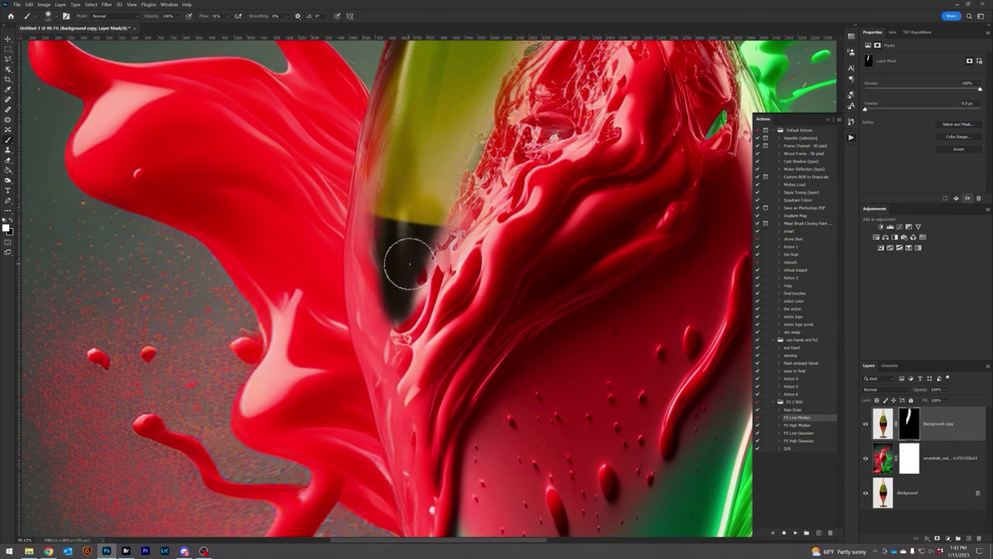
mouse_move(437, 171)
mouse_down()
mouse_move(455, 160)
mouse_move(445, 181)
mouse_up()
key([)
key([)
key([)
key([)
key([)
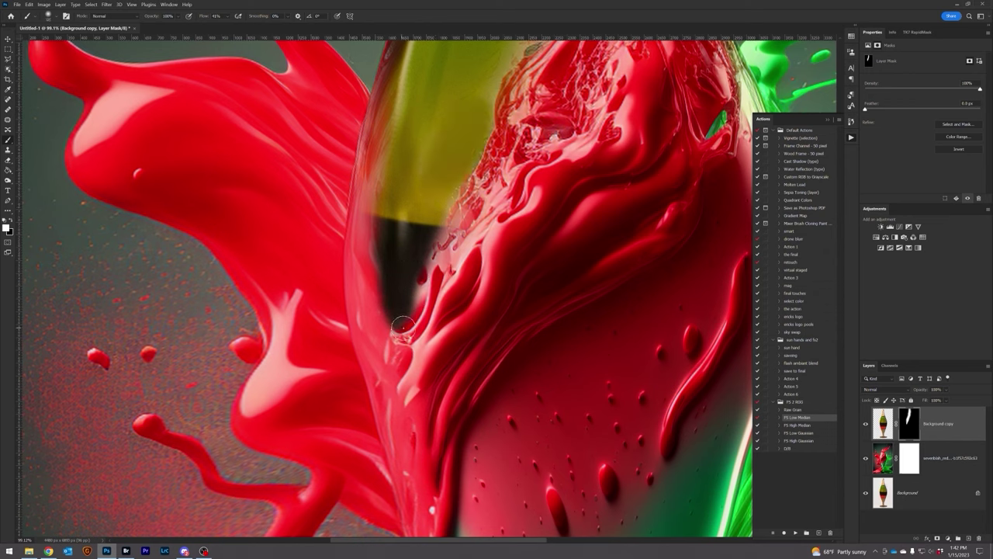
mouse_move(407, 321)
mouse_down()
mouse_move(424, 275)
mouse_move(411, 260)
mouse_up()
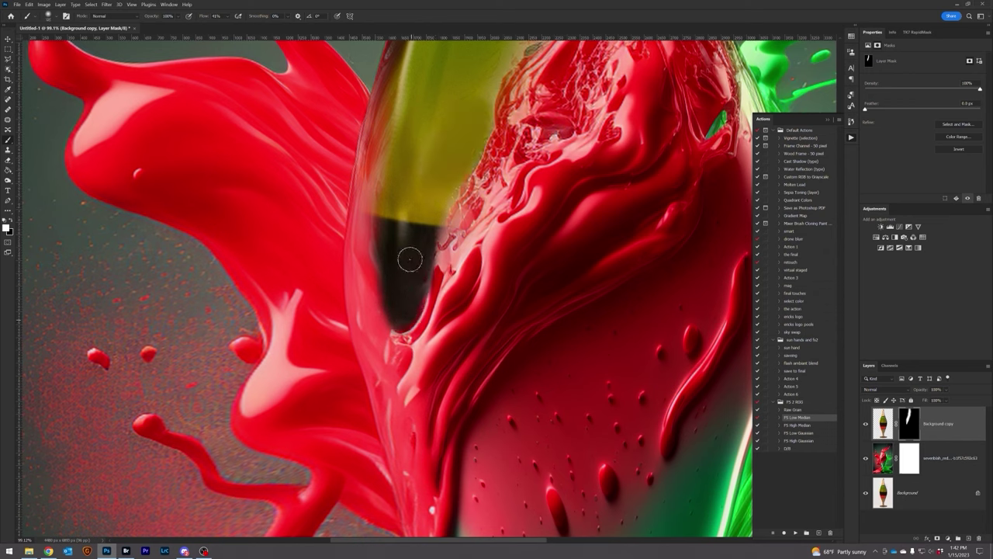
Paint white on the lamp cutout's mask to reveal the left edge of the yellow and black glass.
mouse_move(393, 299)
mouse_down()
mouse_move(366, 369)
mouse_move(356, 223)
mouse_move(357, 338)
mouse_move(386, 80)
mouse_up()
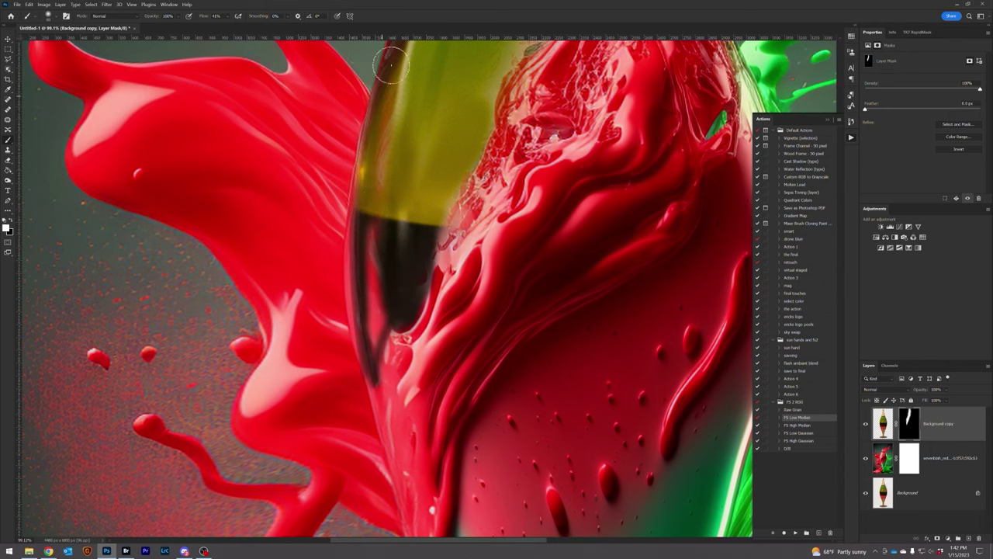
drag(377, 172, 373, 331)
scroll(423, 137, up, 1)
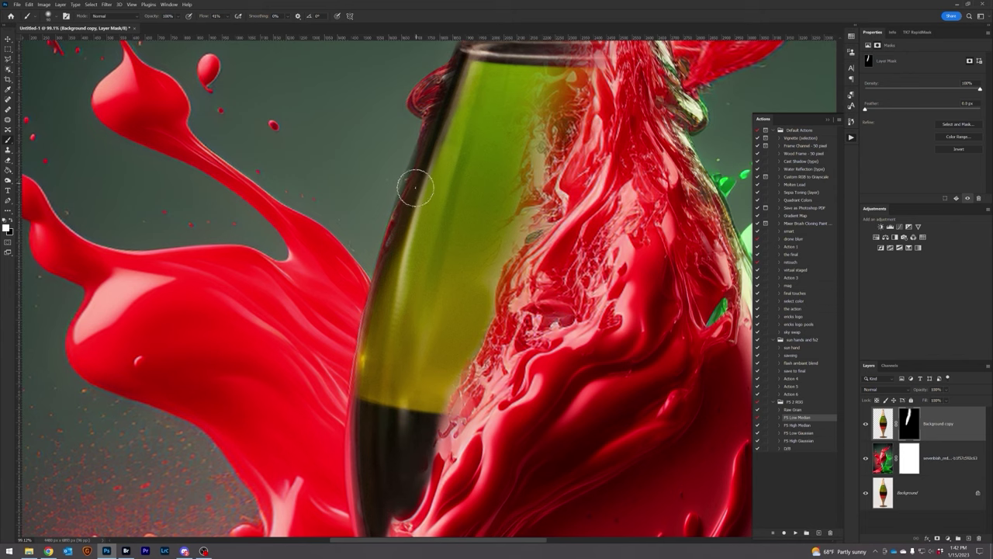
scroll(399, 330, down, 3)
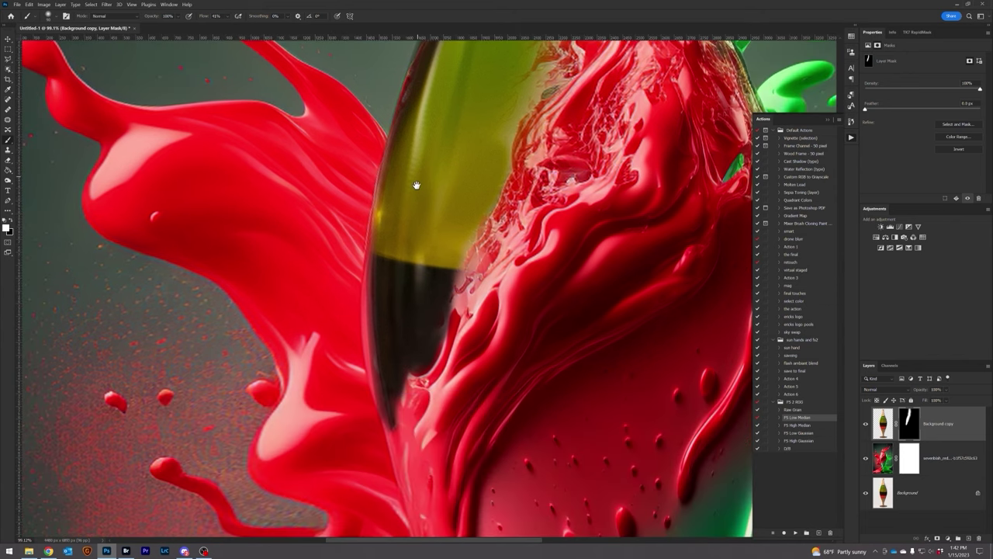
Enlarge the mask brush, lower its flow to 13% and softly blend the upper left side of the glass.
key(bracketright)
key(bracketright)
key(bracketright)
key(bracketright)
key(bracketright)
key(bracketright)
key(bracketright)
key(bracketright)
scroll(333, 311, up, 3)
key(shift+1)
key(shift+3)
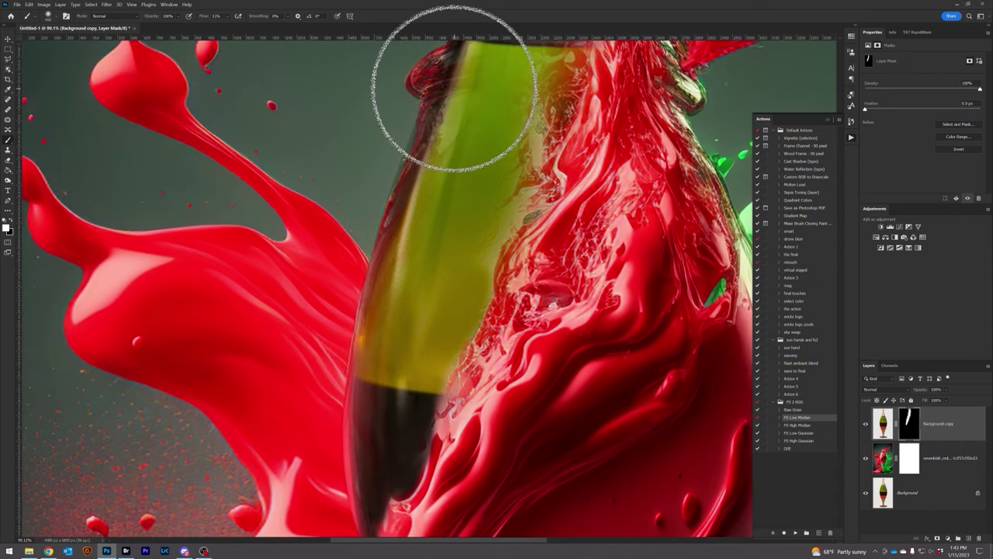
key(ctrl+0)
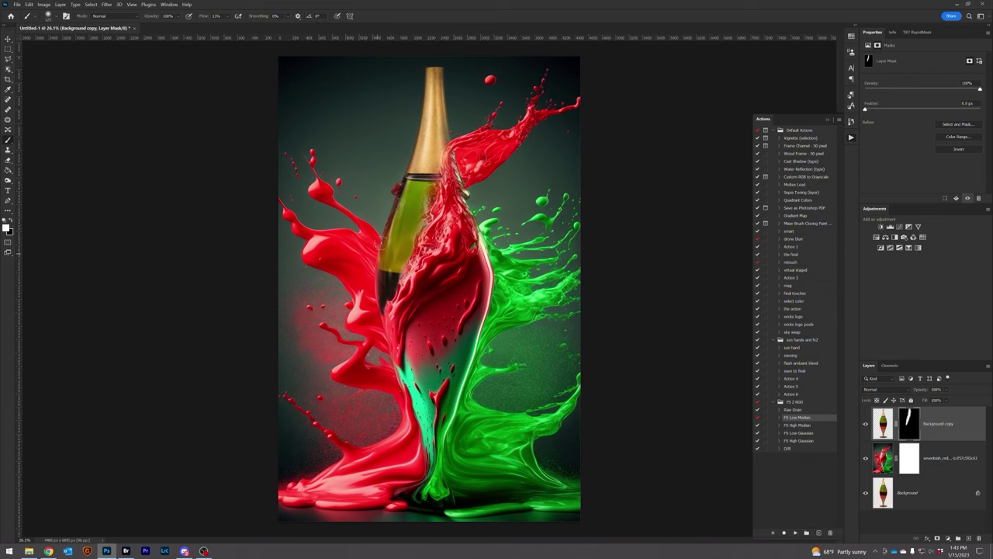
Paint black on the cutout's mask to bring the red splash back over the right side of the green glass.
scroll(486, 225, up, 3)
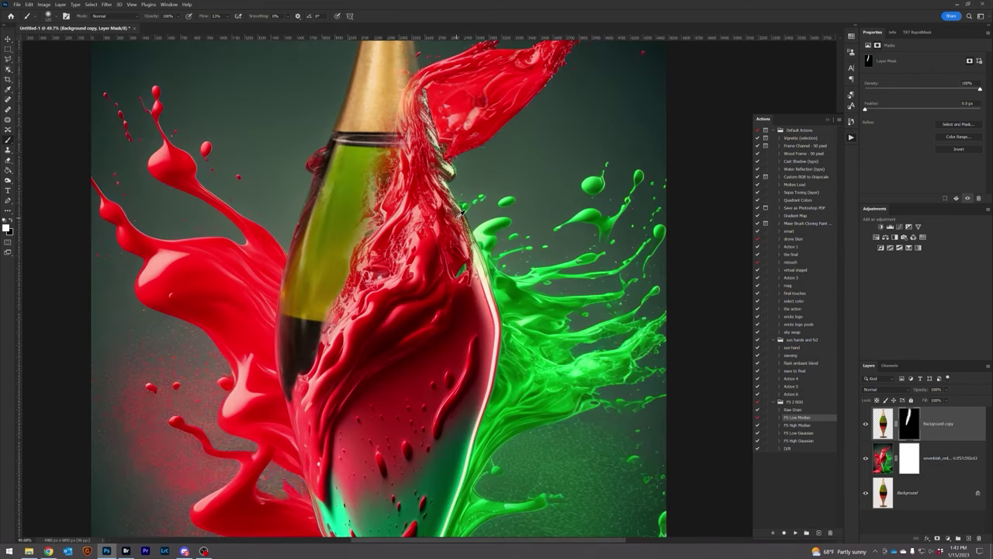
scroll(398, 304, up, 2)
key(x)
mouse_move(378, 350)
mouse_down()
mouse_move(380, 388)
mouse_move(353, 423)
mouse_move(344, 403)
mouse_up()
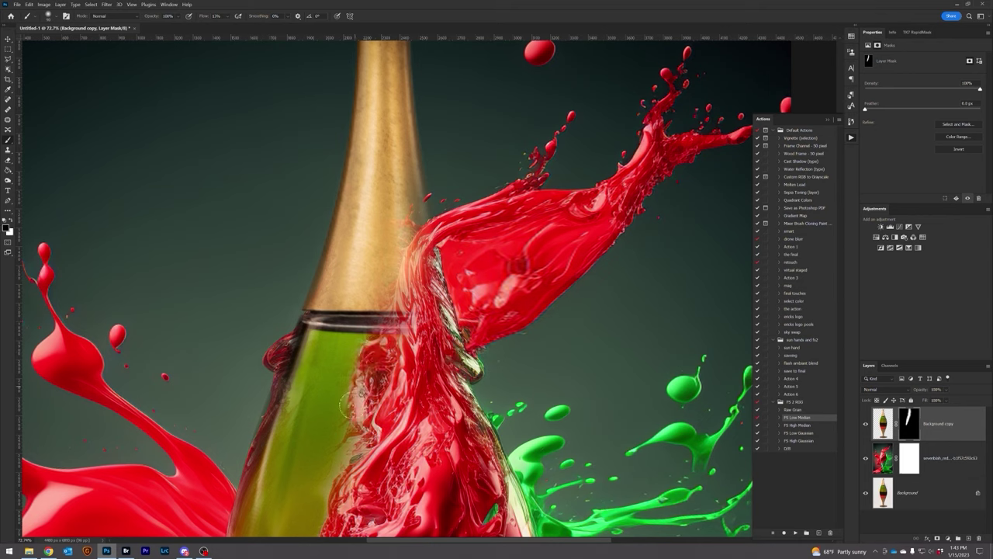
drag(344, 440, 365, 431)
key(x)
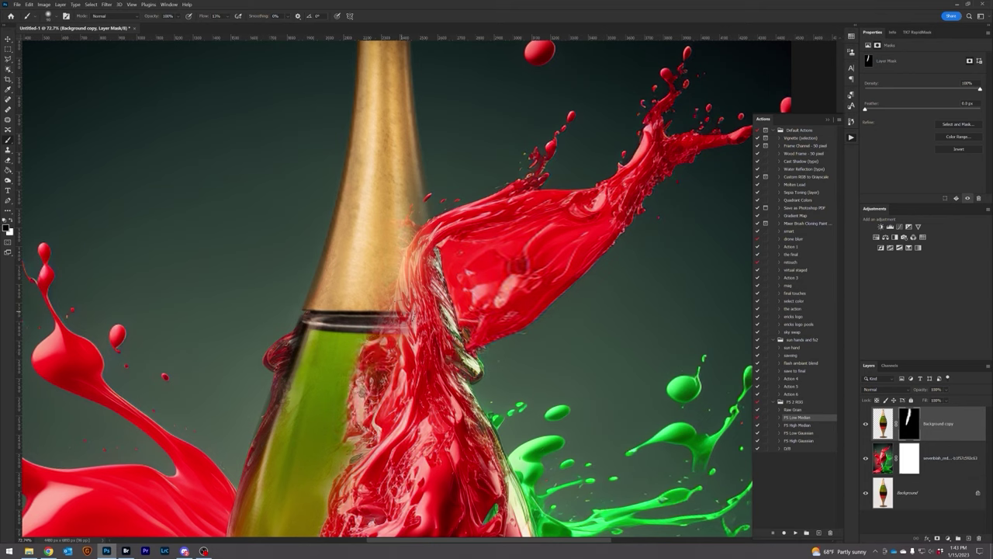
Refine the mask where the red splash overlaps the dark ring and the lower right edge of the gold top.
drag(392, 309, 380, 287)
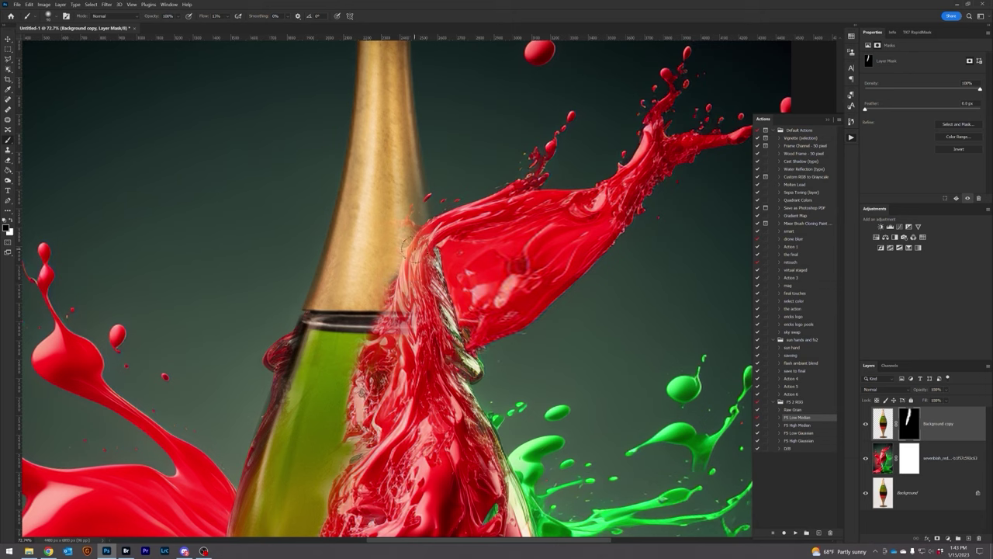
key(x)
scroll(416, 213, up, 3)
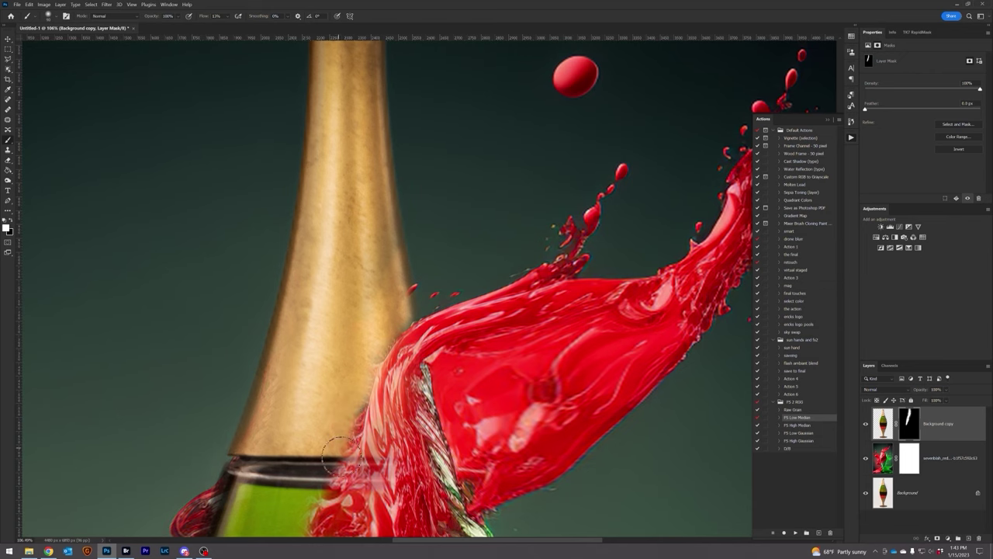
key(x)
drag(419, 239, 413, 265)
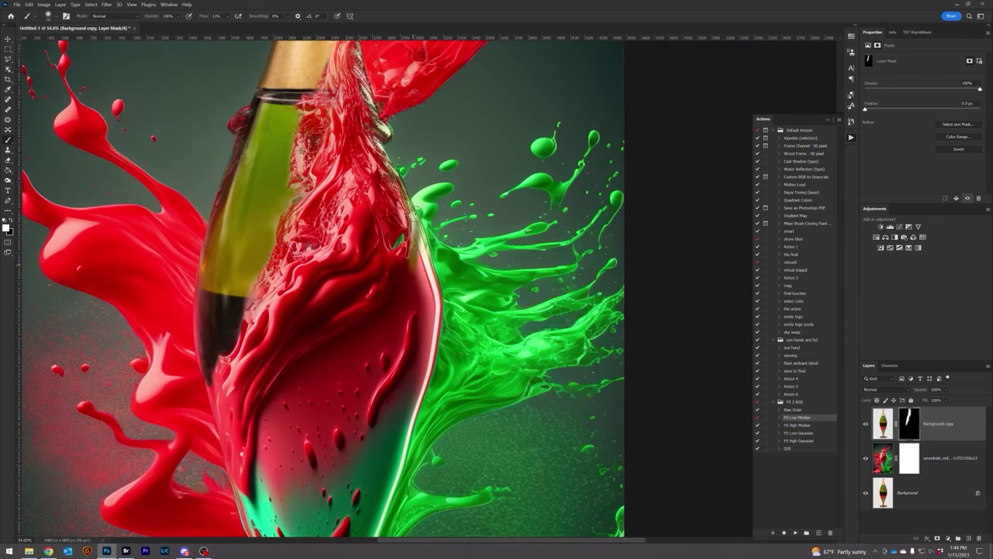
Reveal the first parts of the glass on its right edge and lower left side, painting white with a growing brush.
drag(413, 218, 361, 326)
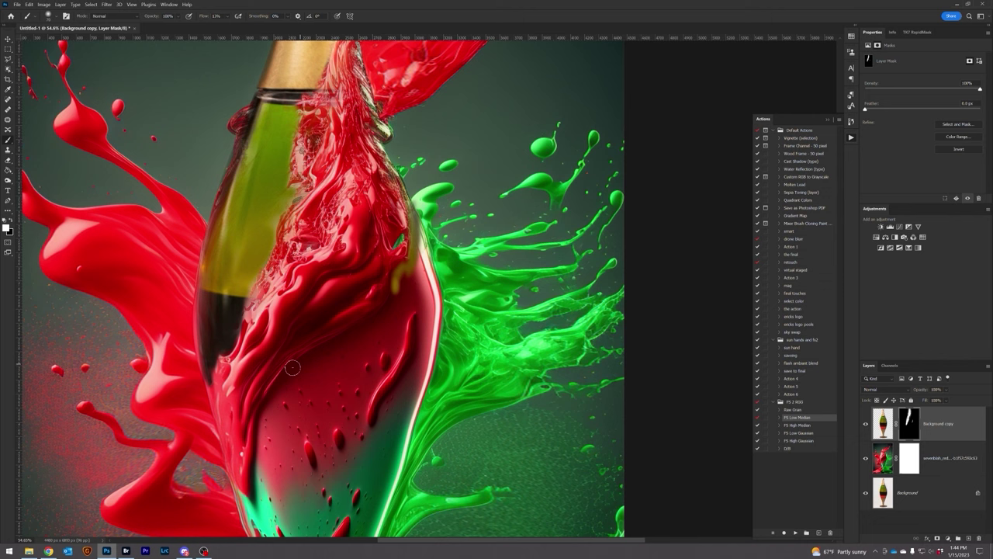
mouse_move(247, 495)
mouse_down()
mouse_move(239, 531)
mouse_move(239, 435)
mouse_up()
key(bracketright)
key(bracketright)
key(bracketright)
key(bracketright)
key(bracketright)
key(bracketright)
mouse_move(250, 436)
mouse_down()
mouse_move(263, 378)
mouse_move(258, 329)
mouse_up()
Raise the brush flow to 78% and reveal the black and red glass below the splash and the right edge up to the gold top.
click(227, 16)
drag(230, 24, 253, 24)
mouse_move(291, 295)
mouse_down()
mouse_move(349, 290)
mouse_move(407, 99)
mouse_move(417, 272)
mouse_up()
key(bracketleft)
key(bracketleft)
key(bracketleft)
key(bracketleft)
key(bracketleft)
mouse_move(414, 245)
mouse_down()
mouse_move(363, 126)
mouse_move(379, 210)
mouse_move(368, 94)
mouse_up()
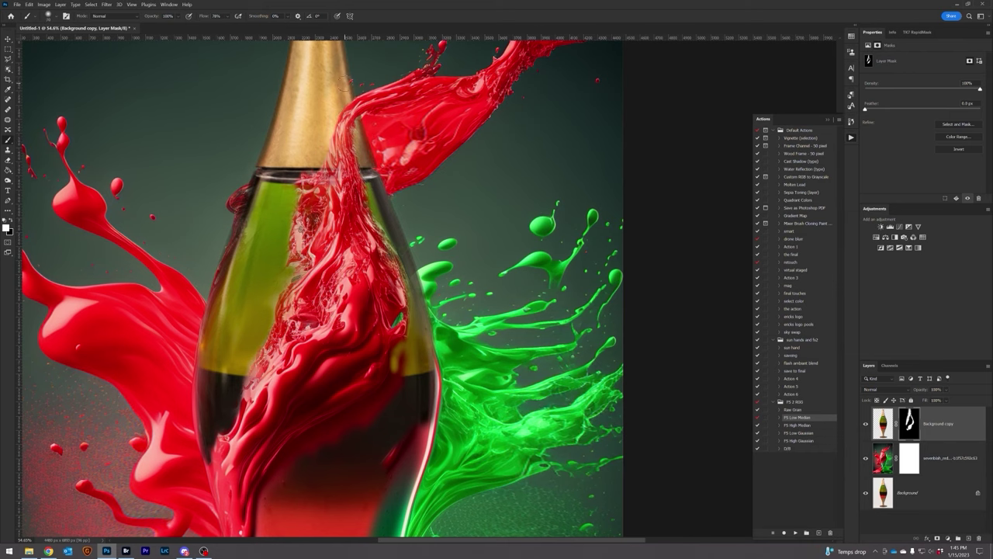
drag(422, 435, 430, 319)
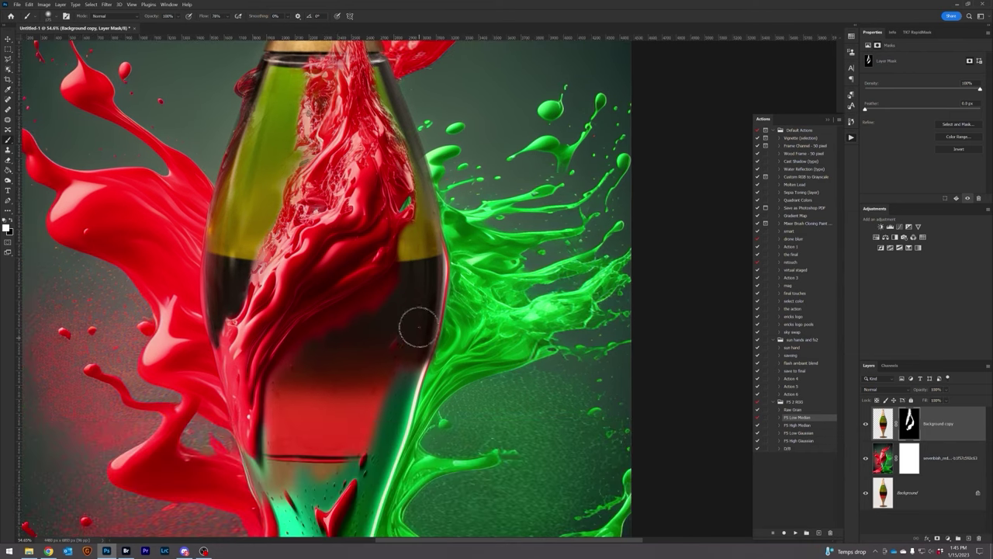
Smudge away the bright old bottle rim beside the right edge of the black glass on the liquid layer.
click(883, 458)
key(shift+b)
key(shift+b)
key(shift+b)
click(9, 182)
click(36, 197)
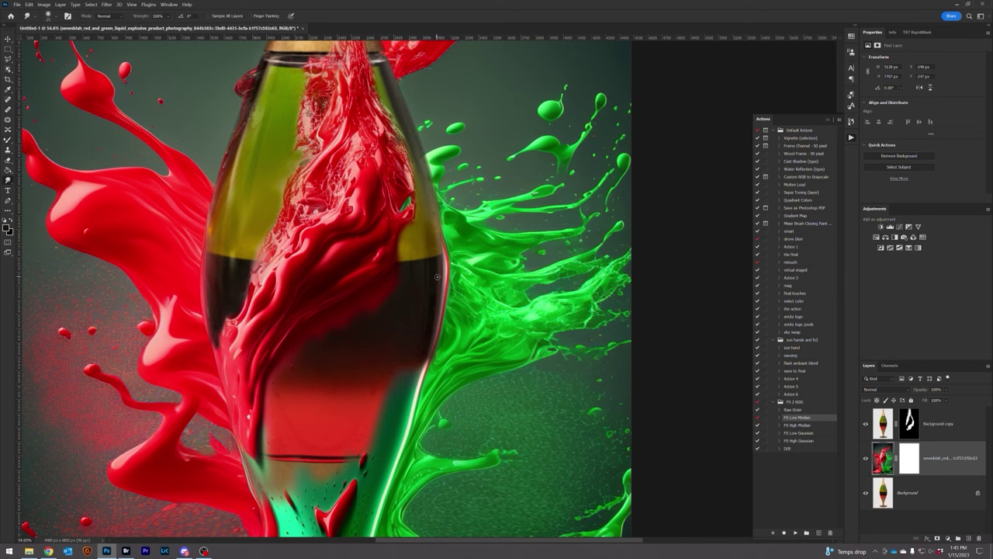
drag(437, 266, 443, 332)
Return to the lamp cutout's mask and paint white to reveal the red glass bottom and the tapered gold stand.
key(alt+])
click(9, 141)
click(909, 424)
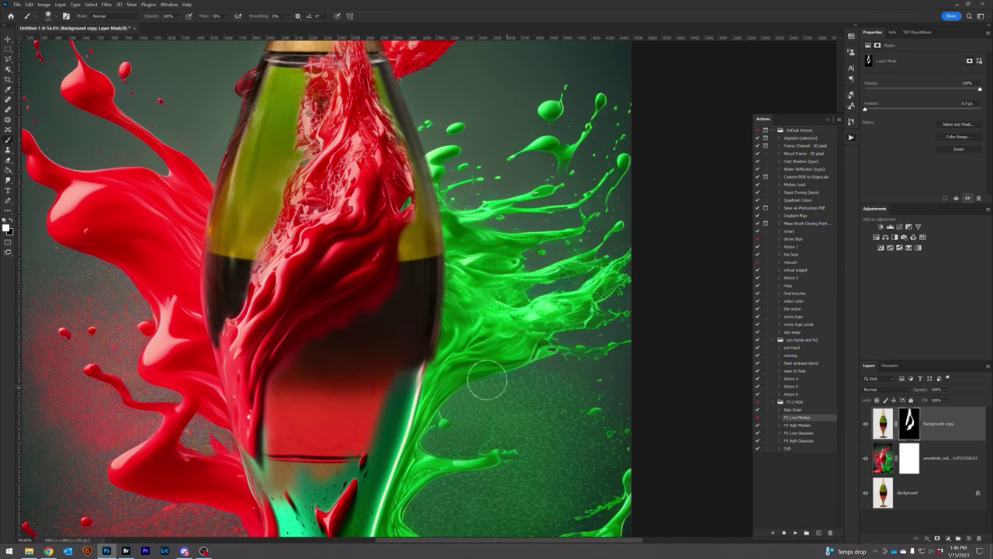
drag(417, 378, 405, 417)
drag(368, 453, 408, 313)
mouse_move(330, 359)
mouse_down()
mouse_move(381, 326)
mouse_move(431, 351)
mouse_move(349, 388)
mouse_up()
drag(371, 504, 362, 372)
mouse_move(361, 374)
mouse_down()
mouse_move(283, 450)
mouse_move(347, 485)
mouse_move(403, 442)
mouse_move(376, 428)
mouse_move(370, 314)
mouse_move(341, 298)
mouse_move(273, 200)
mouse_move(306, 173)
mouse_up()
scroll(326, 233, up, 3)
Resize the brush and paint black on the mask to restore the red splash over the middle of the yellow glass.
key(bracketright)
key(bracketright)
key(bracketright)
key(bracketright)
key(bracketright)
key(bracketright)
key(bracketleft)
key(bracketleft)
key(bracketleft)
key(bracketleft)
key(bracketleft)
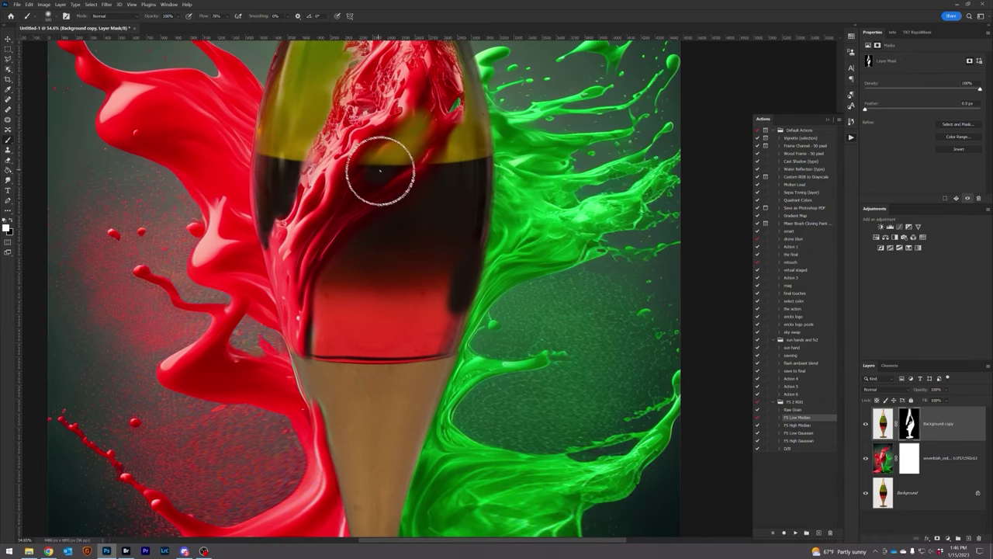
key(x)
drag(381, 168, 415, 148)
key(x)
Reveal the lamp's round gold foot on the mask, adjusting the brush from large to smaller.
scroll(353, 424, down, 8)
key(bracketright)
key(bracketright)
key(bracketright)
key(bracketright)
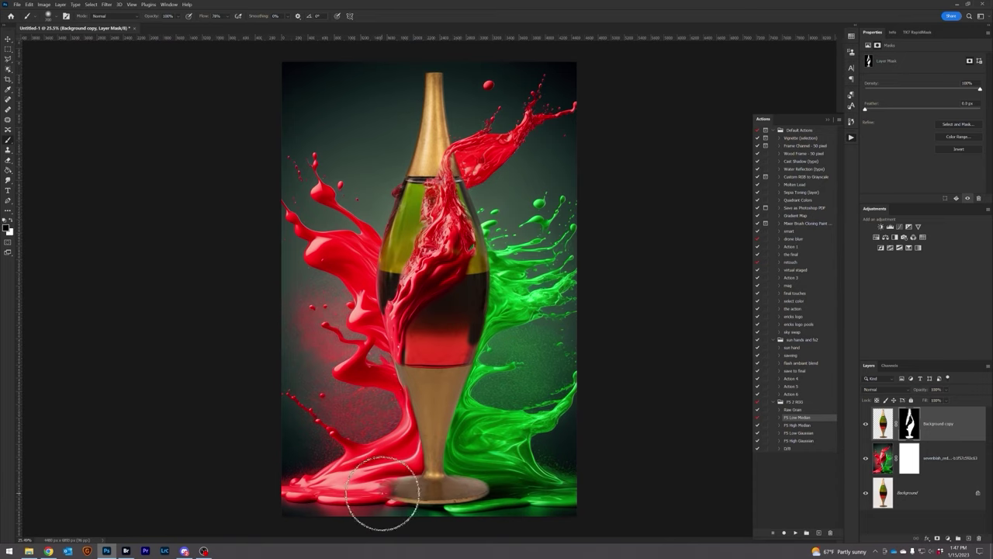
key(bracketleft)
key(bracketleft)
key(bracketleft)
key(bracketleft)
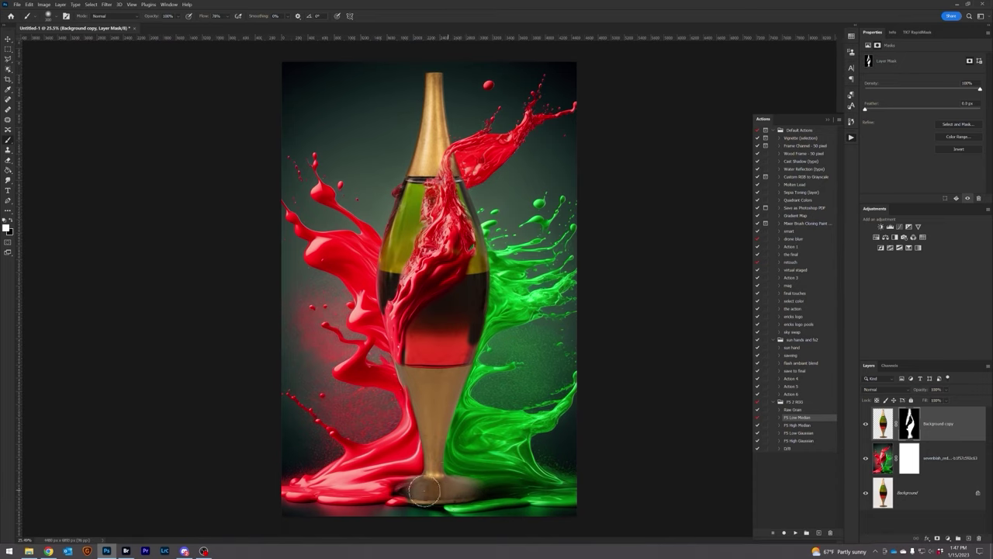
Blend the edges of the round foot into the red and green puddle, alternating white and black on the mask.
key(x)
key(bracketright)
key(bracketright)
key(bracketright)
key(bracketright)
key(x)
scroll(461, 418, down, 5)
scroll(454, 350, up, 4)
scroll(460, 349, up, 2)
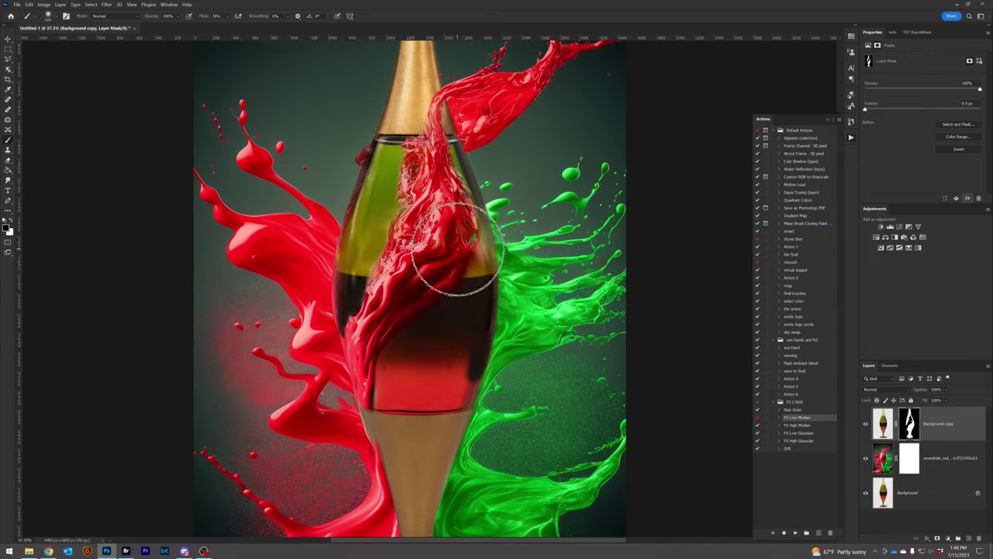
Enlarge the brush, lower its flow to 25% and softly blend the gold stand's right edge with the green liquid.
scroll(656, 411, down, 3)
key(bracketright)
key(bracketright)
key(bracketright)
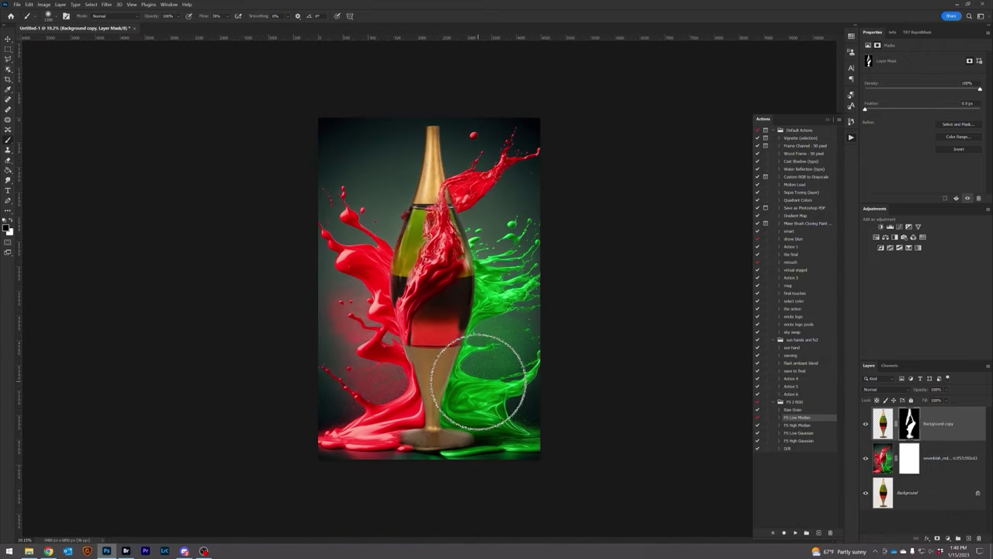
click(225, 16)
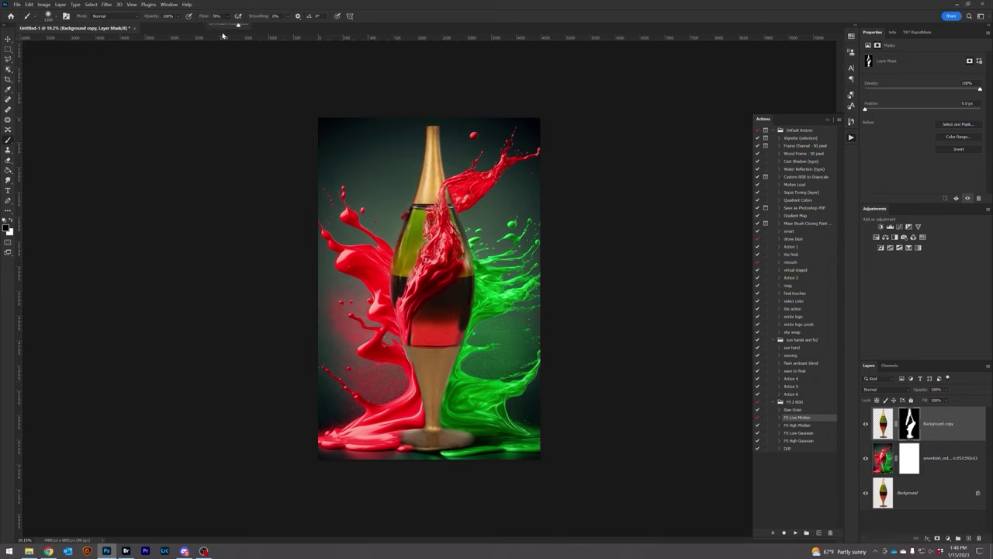
click(464, 368)
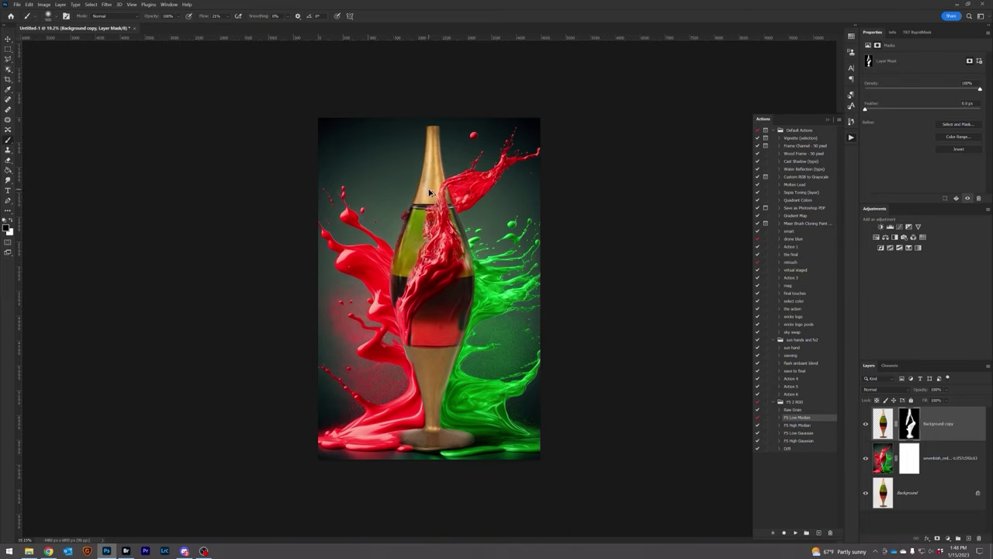
Stamp all visible layers into a new top layer and open it in the Exposure X5 filter.
click(918, 496)
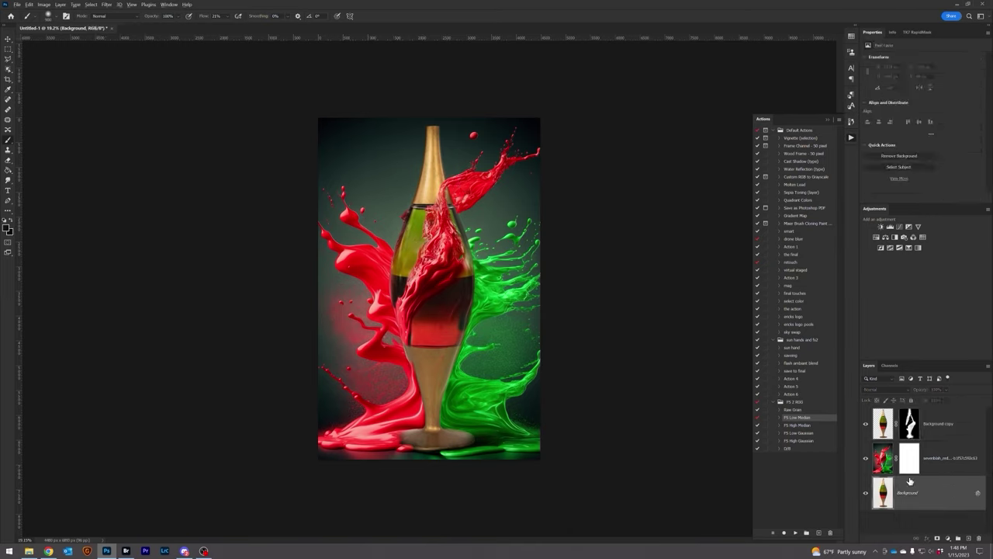
key(ctrl+shift+alt+e)
key(ctrl+shift+bracketright)
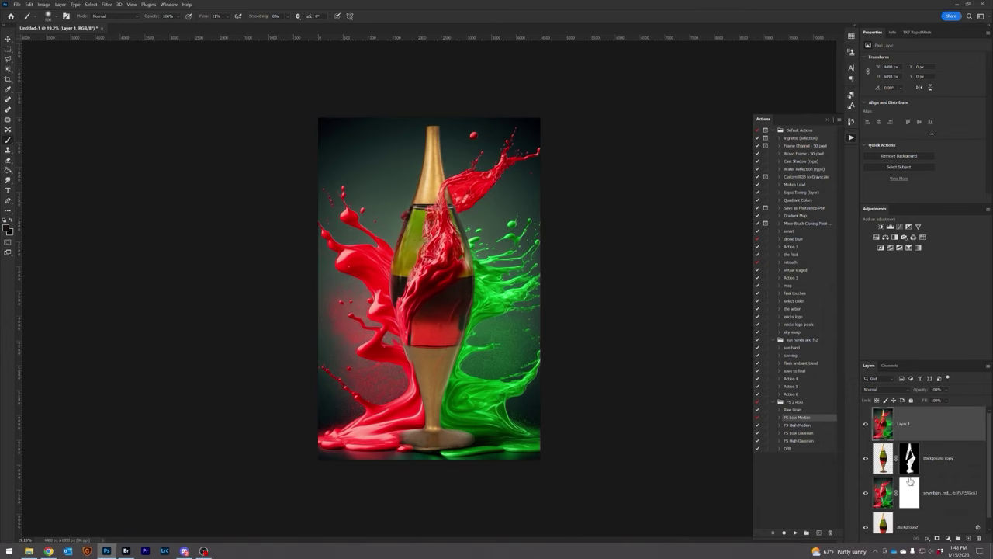
click(106, 4)
mouse_move(164, 207)
click(208, 207)
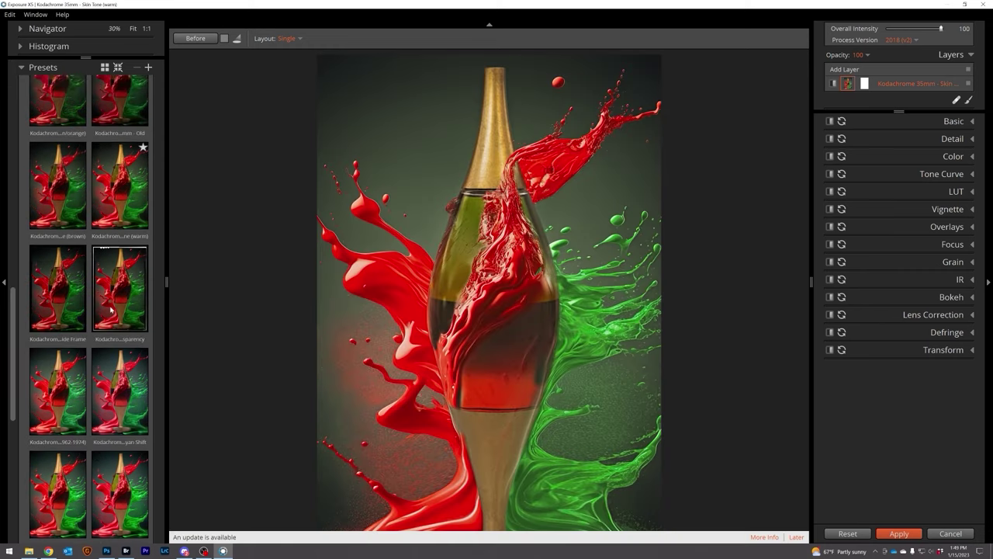
Try the Kodachrome presets on the composite and choose Kodachrome II - Slide.
scroll(111, 309, down, 3)
click(111, 310)
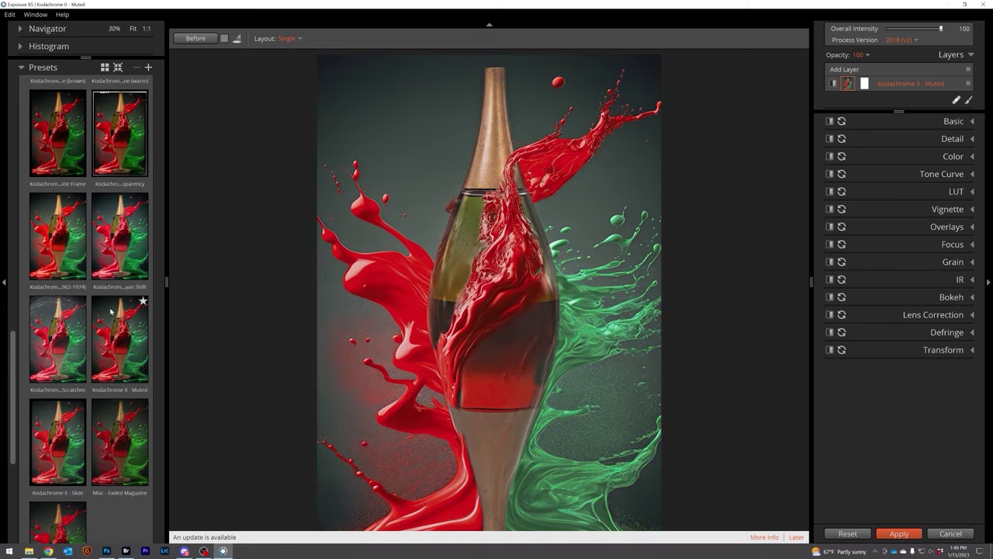
scroll(111, 310, down, 3)
click(58, 255)
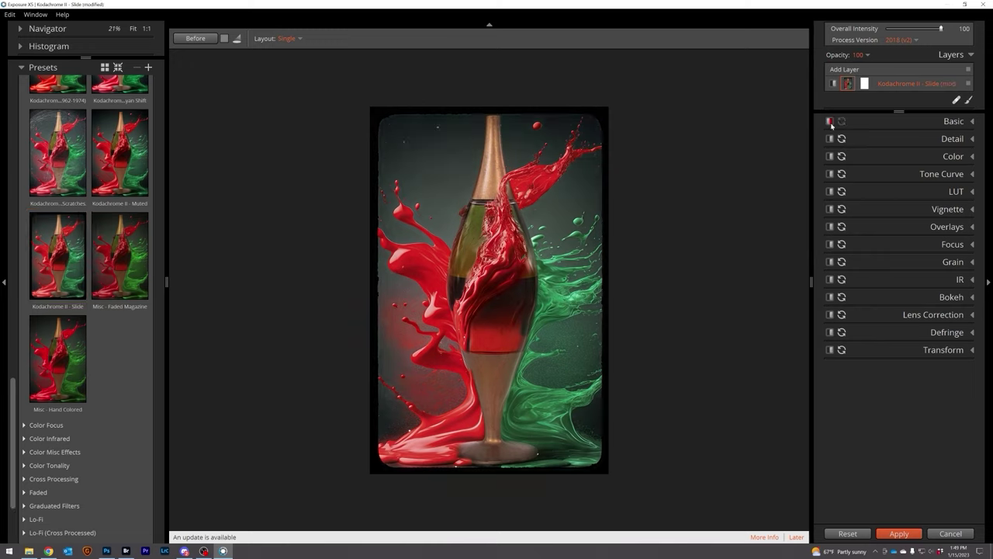
Turn off the preset's overlays, try a bokeh focus region on the lamp and apply the adjusted look.
click(829, 227)
click(951, 298)
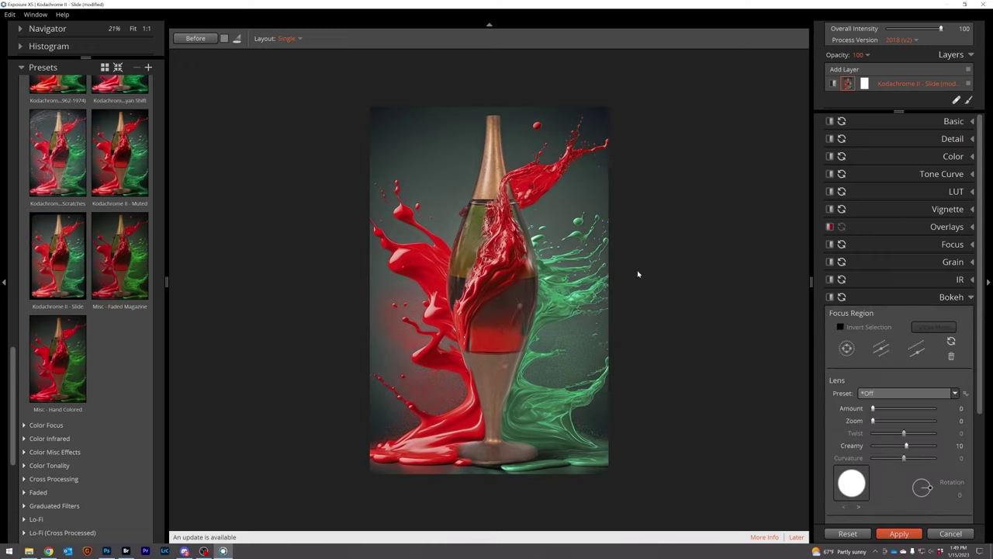
drag(469, 272, 495, 214)
drag(495, 253, 491, 244)
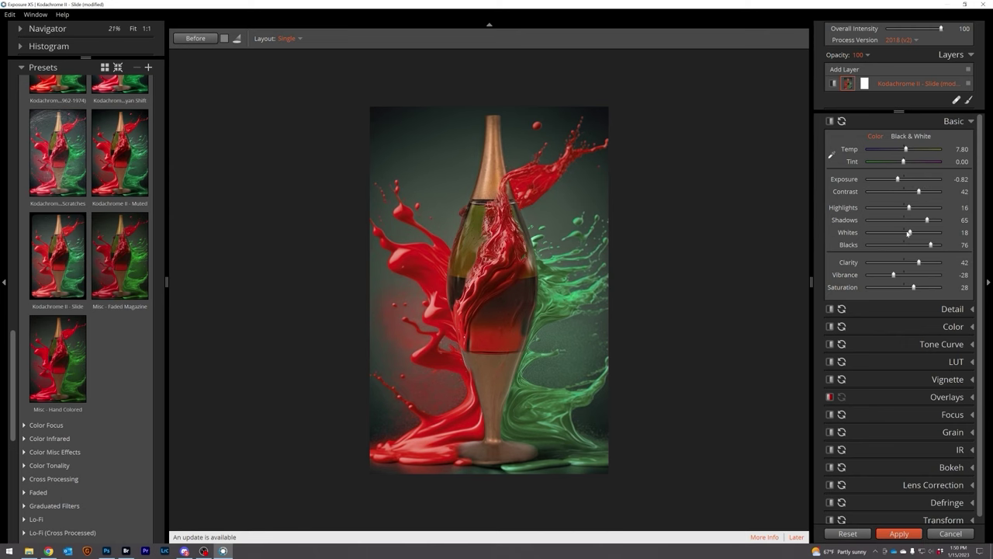
click(914, 535)
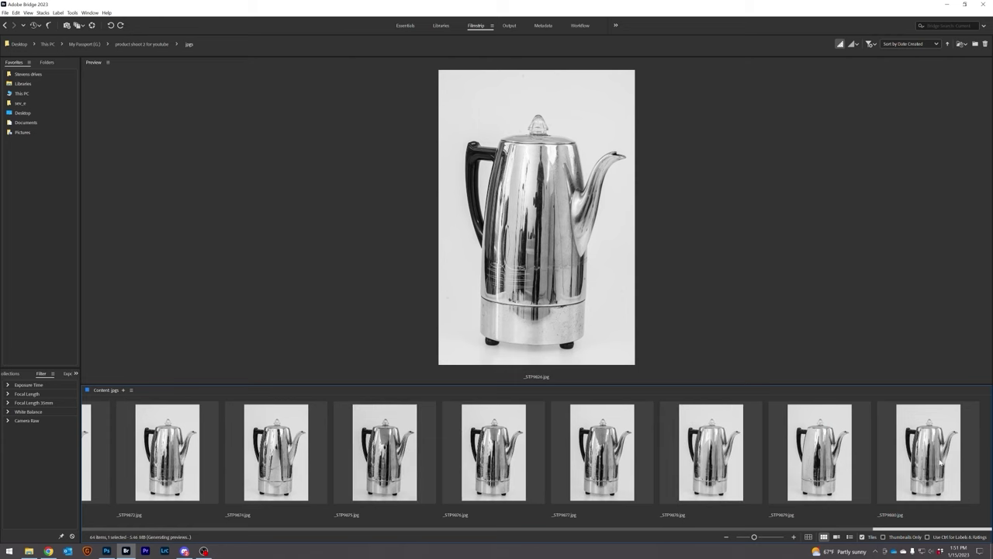
Load all the coffee pot JPGs from Bridge into Photoshop as layers and convert the full stack to one smart object.
key(ctrl+a)
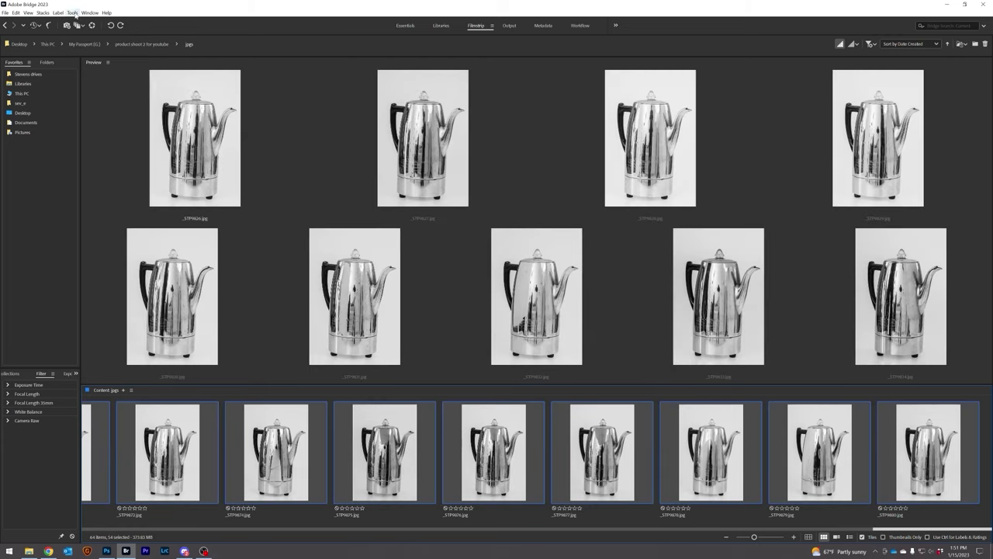
click(72, 12)
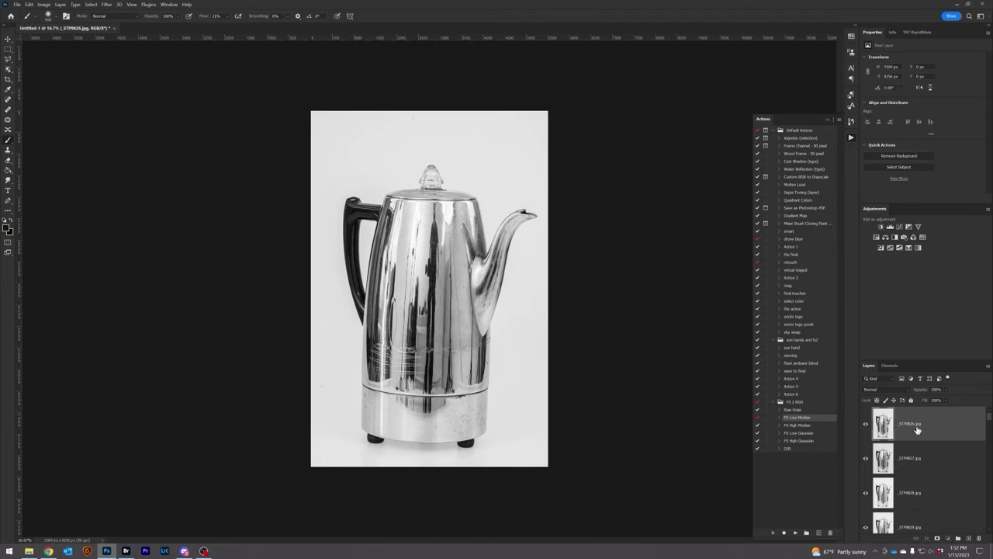
drag(990, 419, 990, 525)
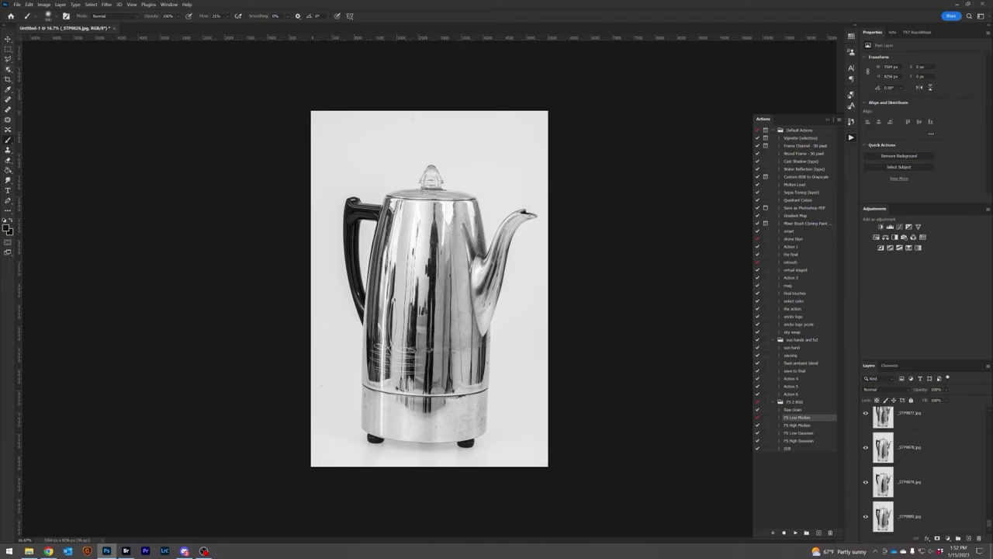
shift+click(918, 519)
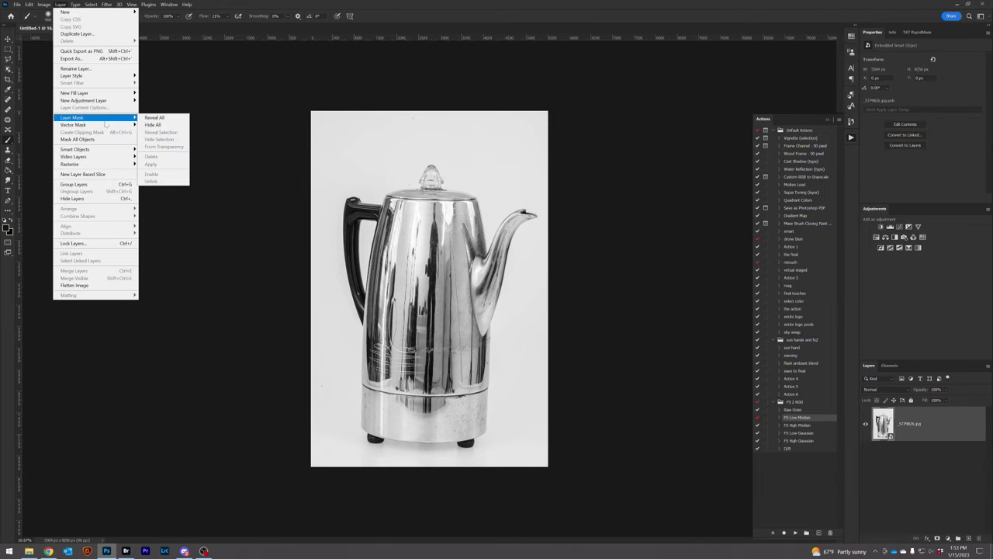
Set the coffee pot smart object's stack mode to Minimum.
mouse_move(93, 149)
mouse_move(167, 272)
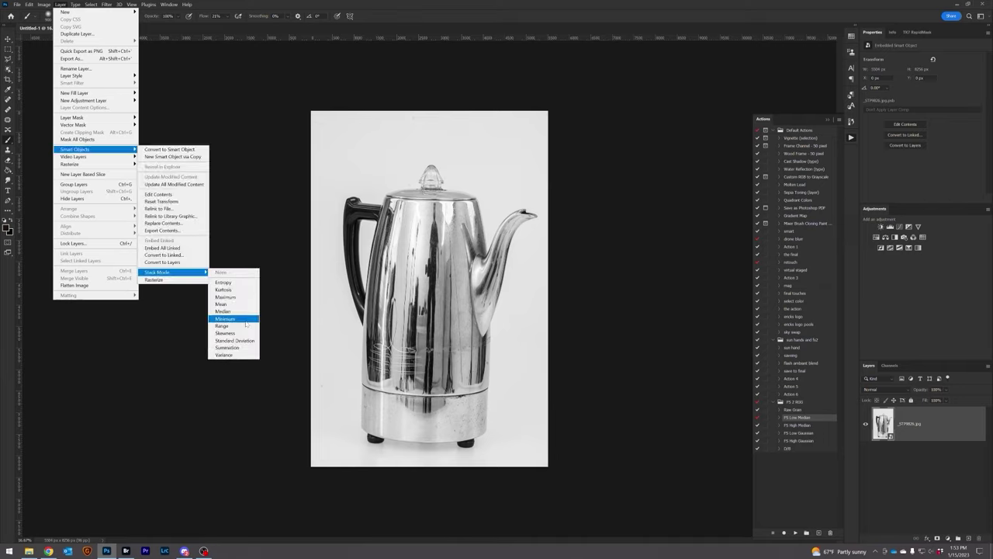
click(247, 323)
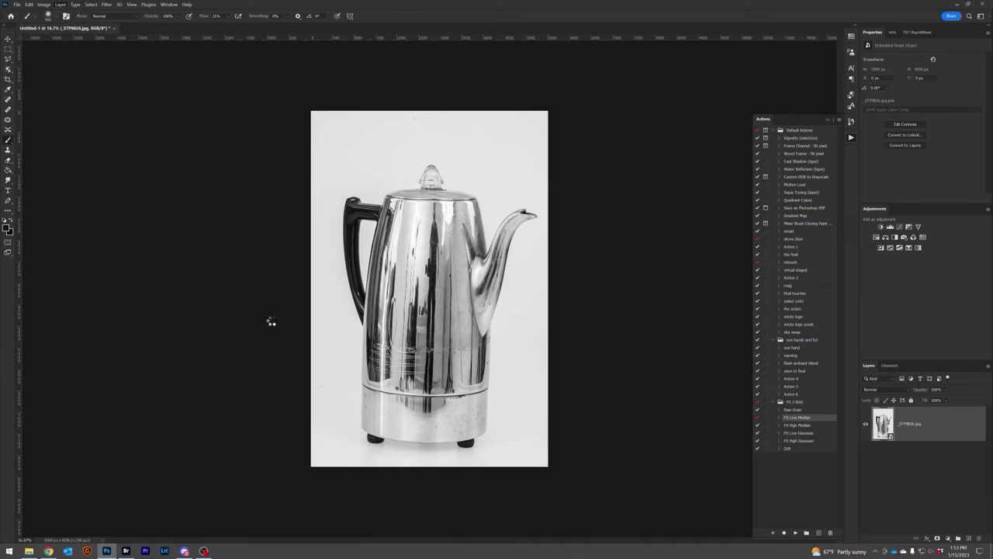
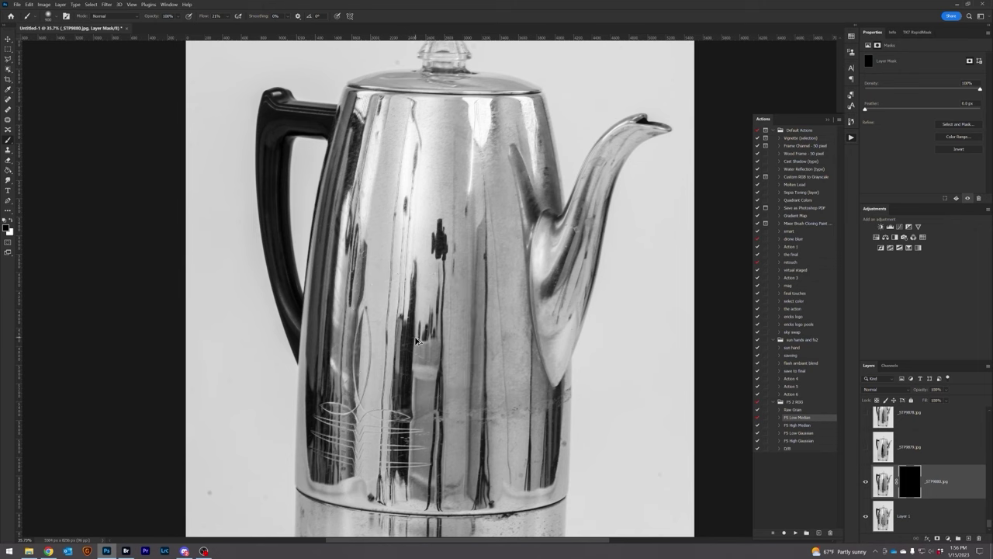
Paint white on the _STP9879.jpg mask to reveal the pot's left body, and add a hide-all mask to _STP9874.jpg.
key(x)
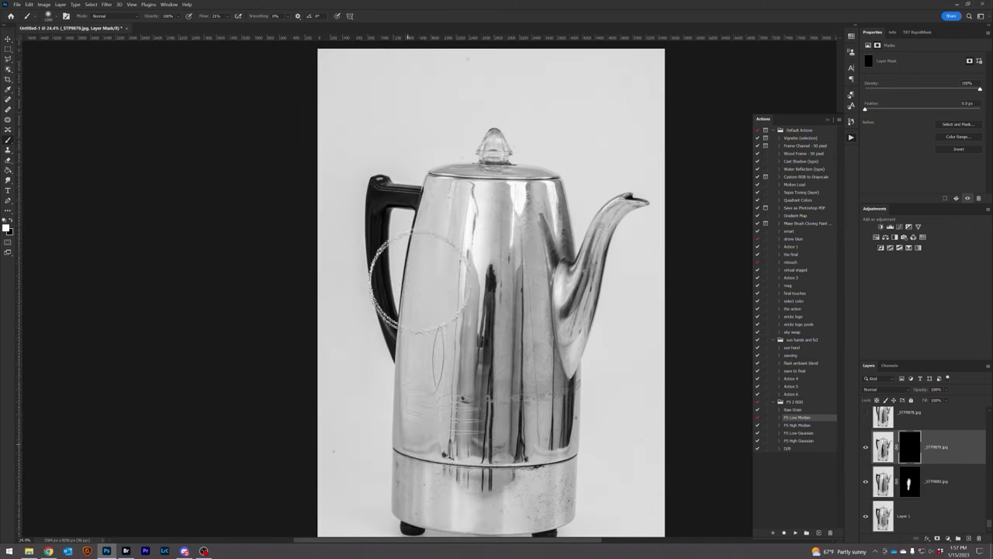
drag(425, 426, 434, 334)
click(905, 419)
scroll(885, 434, up, 2)
click(867, 425)
scroll(905, 428, up, 3)
click(905, 427)
alt+click(938, 538)
click(892, 448)
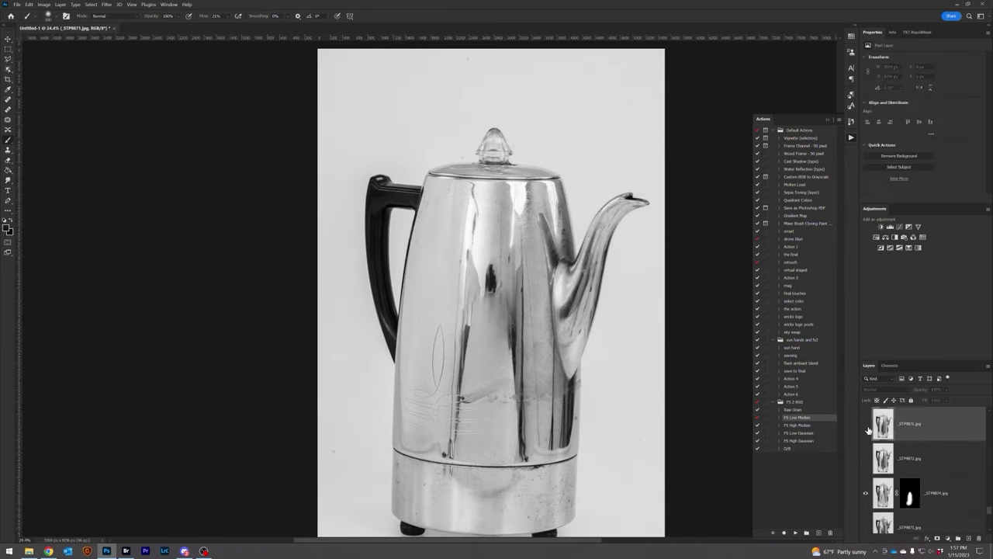
Show another exposure above _STP9874.jpg, add a hide-all mask and paint in its version of the spout.
scroll(884, 435, up, 1)
click(866, 426)
alt+click(937, 538)
drag(610, 233, 578, 310)
Check exposures further up the stack and paint in the pot's right side next to the spout.
scroll(867, 426, up, 2)
click(867, 425)
scroll(867, 425, up, 2)
click(867, 425)
scroll(867, 423, up, 5)
scroll(885, 419, up, 7)
drag(552, 210, 564, 388)
Add a hide-all mask to _STP9850.jpg and compare the neighbouring exposures in the stack.
scroll(907, 455, up, 3)
click(866, 458)
alt+click(938, 538)
scroll(906, 458, up, 2)
click(866, 458)
click(910, 424)
scroll(917, 466, down, 3)
scroll(908, 458, up, 5)
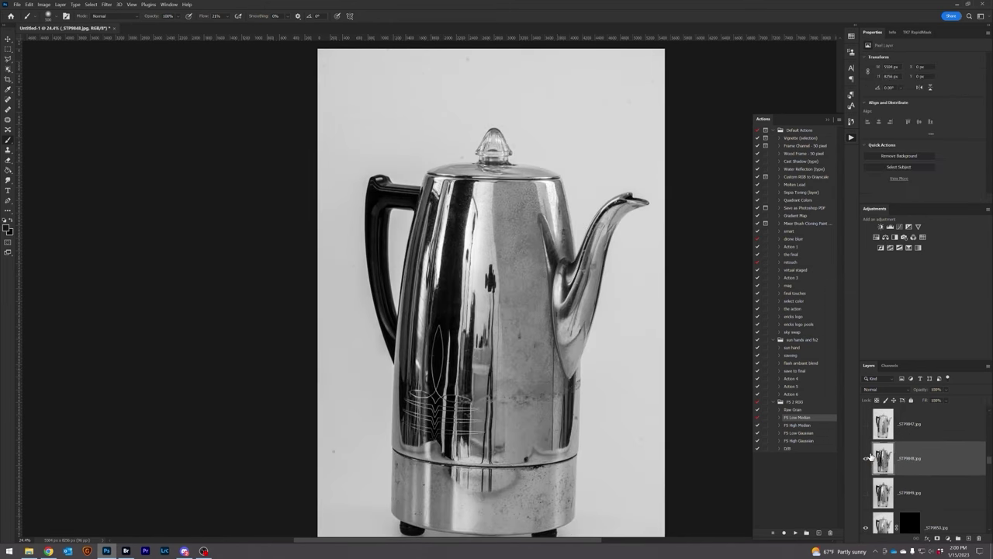
Add a hide-all mask to _STP9848.jpg and paint in a vertical strip just right of the pot's center.
alt+click(937, 537)
drag(508, 204, 519, 454)
key(x)
Show _STP9847.jpg, add a hide-all mask and paint in a vertical strip just left of the pot's center.
scroll(893, 460, up, 1)
click(866, 459)
click(910, 458)
alt+click(937, 538)
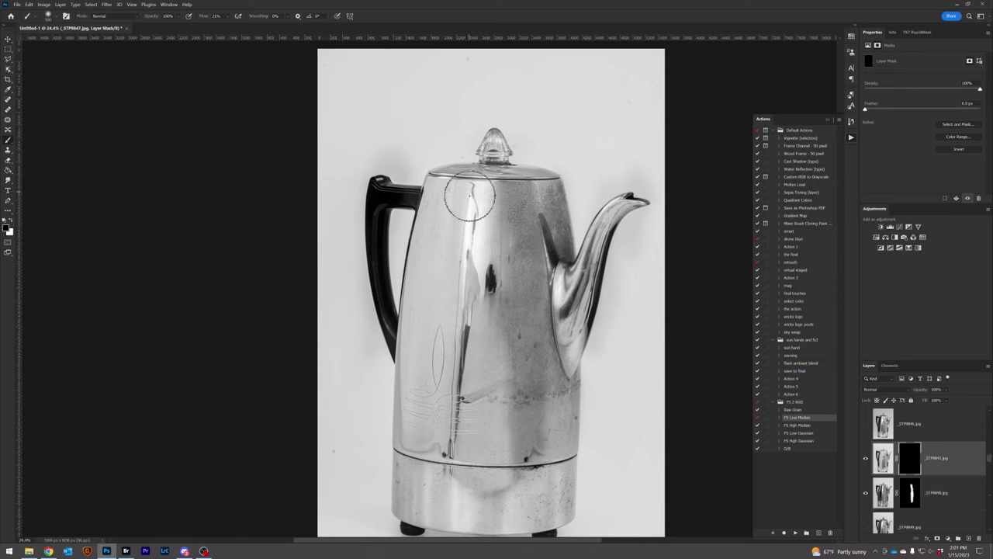
drag(454, 421, 466, 194)
Show _STP9841.jpg, add a hide-all mask and paint in the lower-left edge of the pot's base.
scroll(892, 458, up, 1)
click(866, 424)
scroll(481, 295, down, 3)
scroll(892, 458, up, 4)
click(865, 424)
click(909, 424)
alt+click(937, 537)
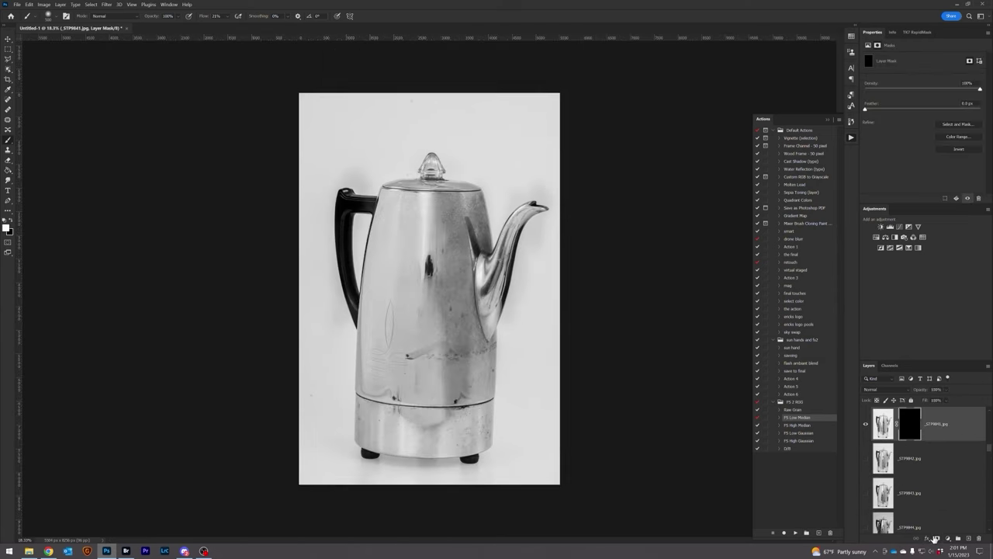
drag(389, 448, 367, 427)
Show a clean exposure above _STP9841.jpg, add a hide-all mask and paint in the right half of the pot's body.
scroll(892, 458, up, 2)
click(866, 426)
click(866, 426)
scroll(866, 426, up, 1)
click(866, 425)
click(910, 432)
alt+click(938, 537)
drag(456, 203, 468, 403)
key(x)
Compare the remaining exposures toward the top of the stack by toggling their visibility.
scroll(951, 434, up, 2)
click(951, 435)
scroll(892, 431, up, 2)
click(867, 426)
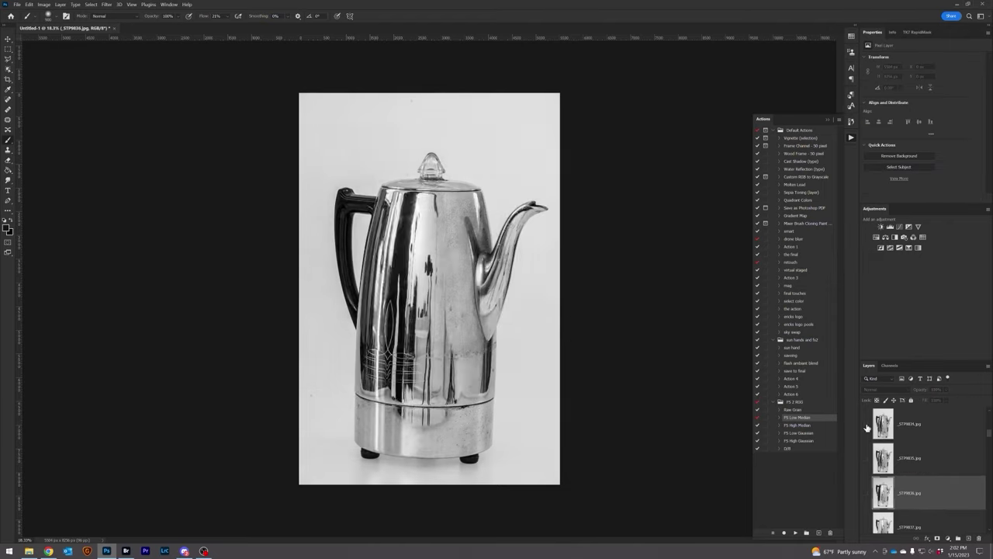
scroll(867, 426, up, 8)
click(867, 426)
click(867, 426)
scroll(436, 277, up, 8)
Brush long strokes up the pot's center and across to the handle, and flatten all layers into one background.
drag(435, 473, 441, 85)
drag(567, 85, 366, 237)
click(60, 5)
click(77, 314)
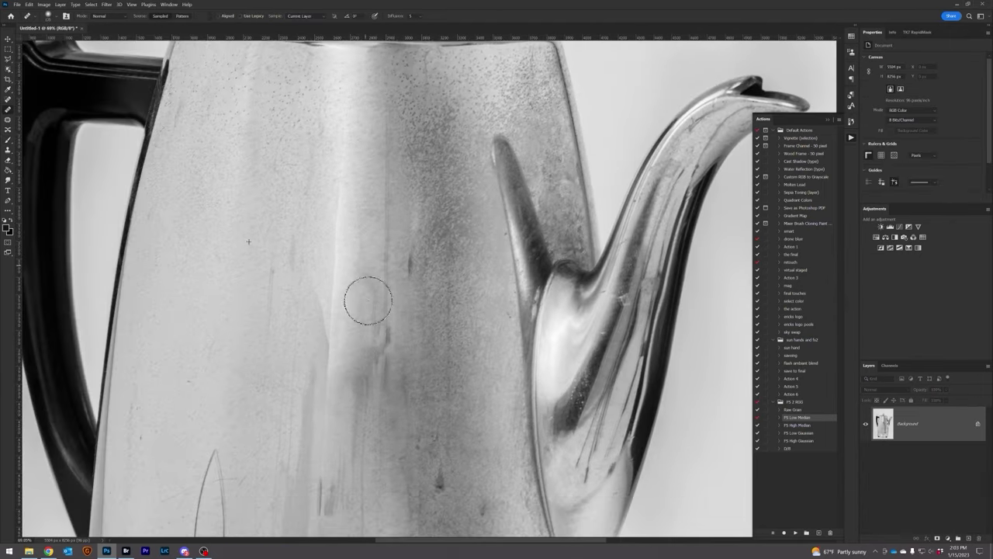
Run the FS Low Median frequency separation action and retouch the dark blotch beside the engraved ornament.
scroll(355, 295, down, 5)
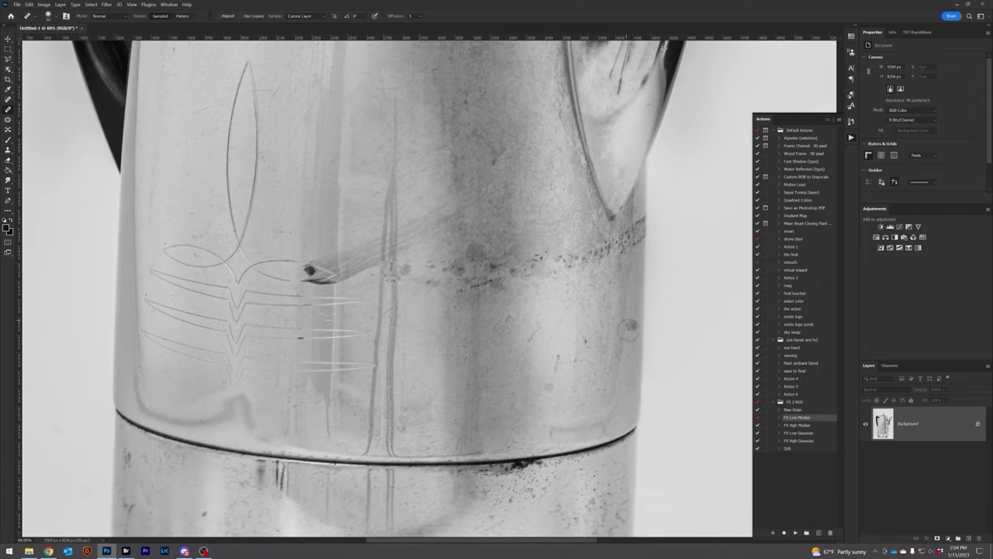
scroll(628, 330, down, 3)
scroll(307, 128, up, 6)
click(796, 533)
key(s)
drag(299, 260, 330, 281)
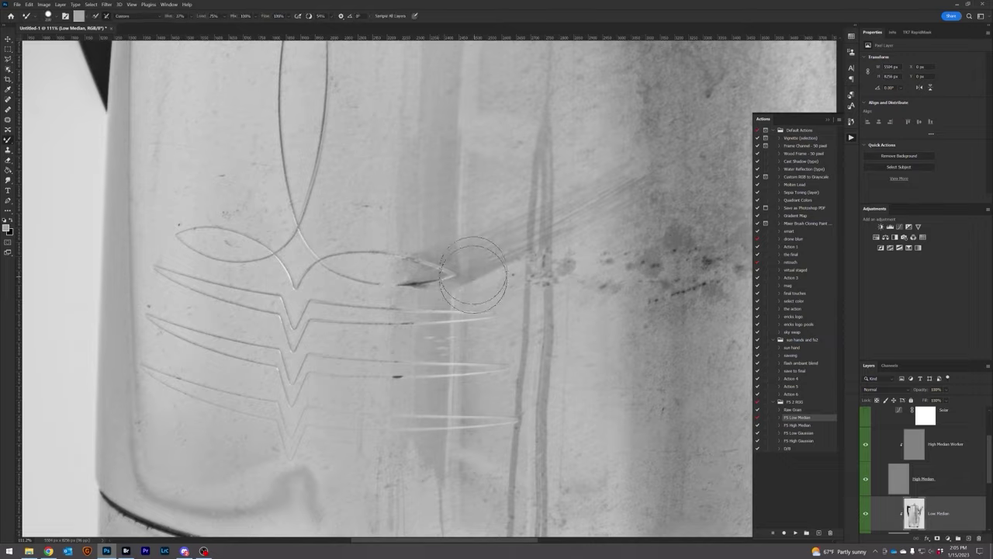
Smooth the vertical reflection streaks on the pot's lower body with the Mixer Brush on the Low Median layer.
scroll(474, 280, down, 7)
drag(423, 349, 434, 188)
scroll(434, 233, down, 4)
scroll(481, 326, up, 3)
Open the pot image in Topaz ReMask and trace the pot's outline with the blue compute brush.
click(107, 4)
click(150, 224)
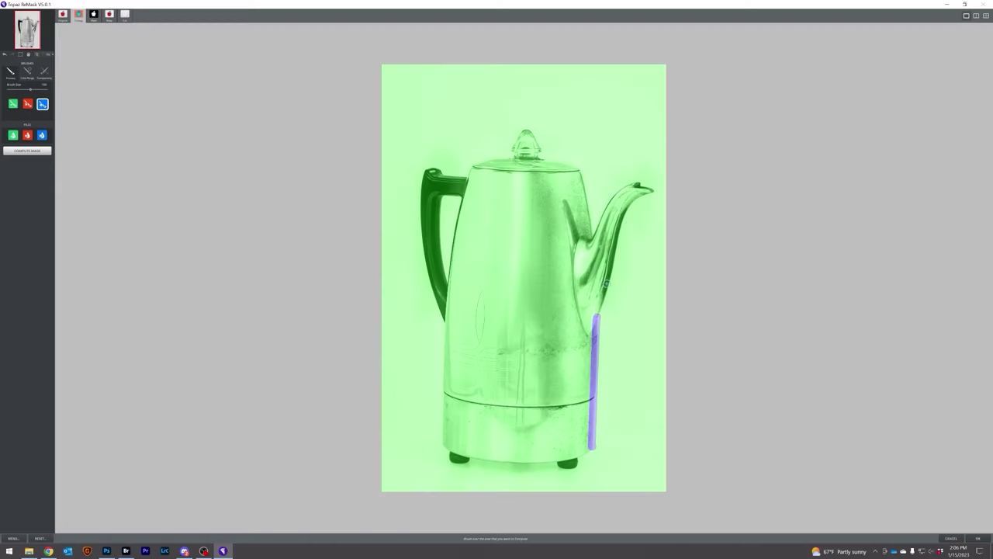
mouse_move(597, 310)
mouse_down()
mouse_move(535, 152)
mouse_move(448, 320)
mouse_up()
drag(447, 285, 448, 282)
mouse_move(593, 447)
mouse_down()
mouse_move(469, 463)
mouse_move(447, 322)
mouse_up()
Fill the backdrop and the gap inside the handle with the red cut color and compute the mask.
click(28, 135)
click(408, 209)
click(450, 211)
click(27, 150)
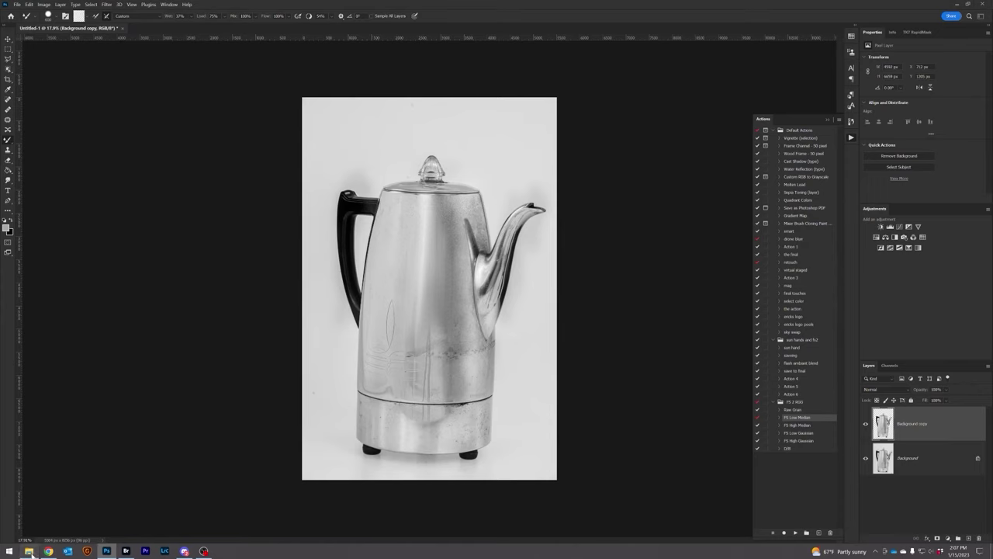
Place the coffee bean explosion images from File Explorer and move the pot cutout to the top of the layer stack.
click(29, 551)
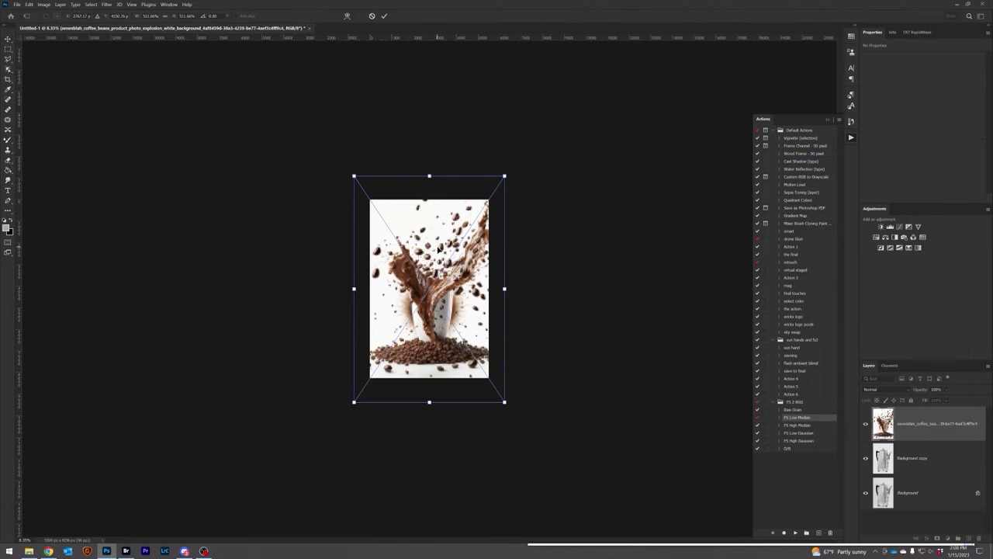
key(Return)
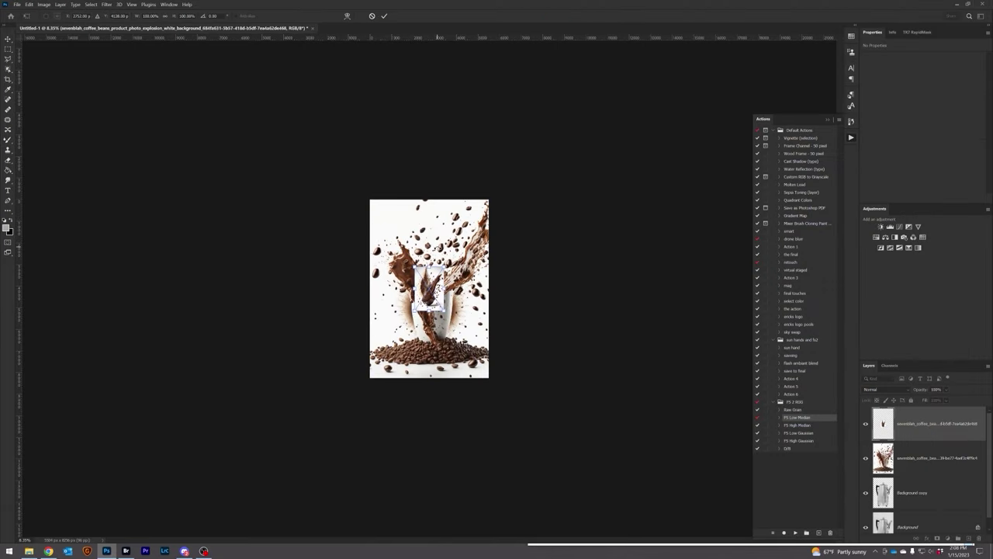
drag(905, 515, 904, 425)
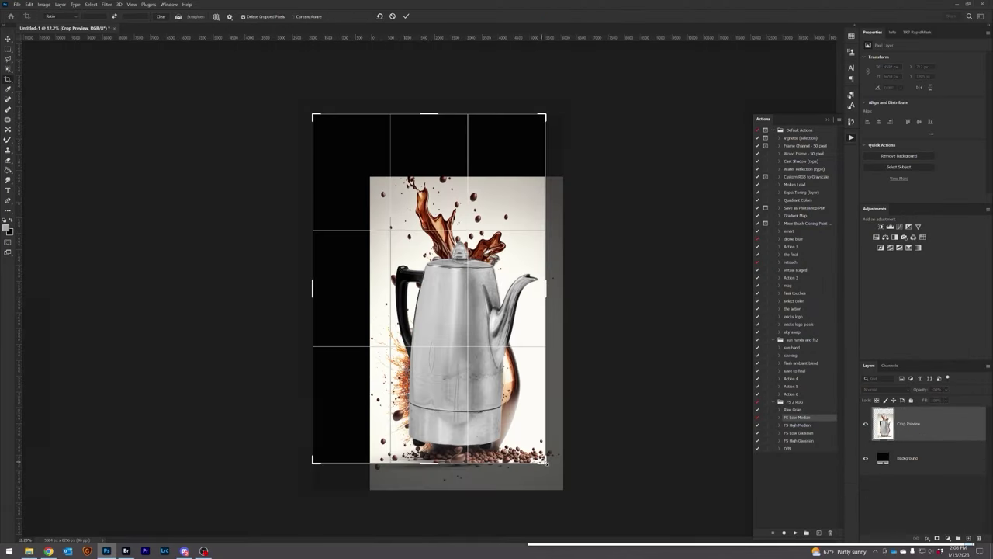
Extend the canvas on all sides around the artwork with the Crop tool, filling the Background layer's added area with white.
drag(545, 463, 608, 499)
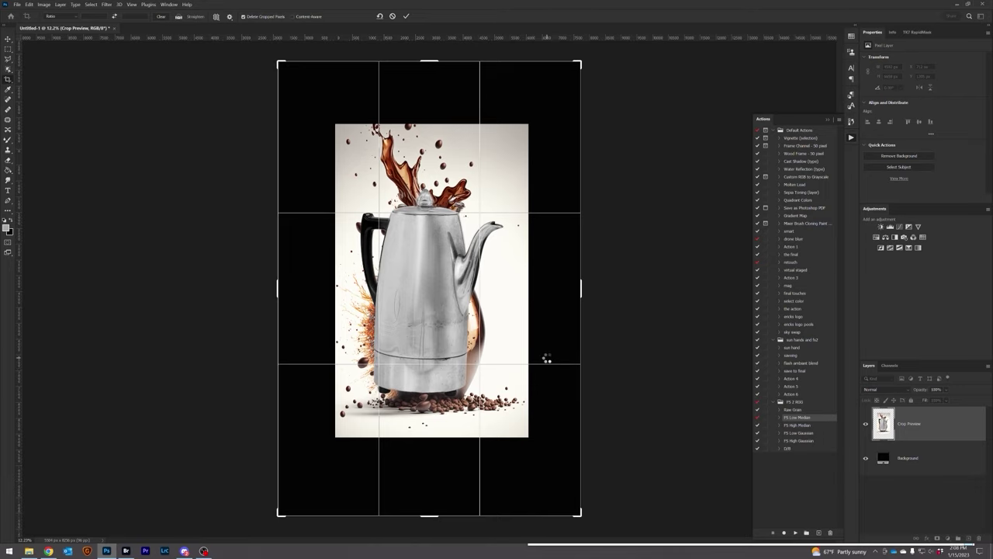
key(Return)
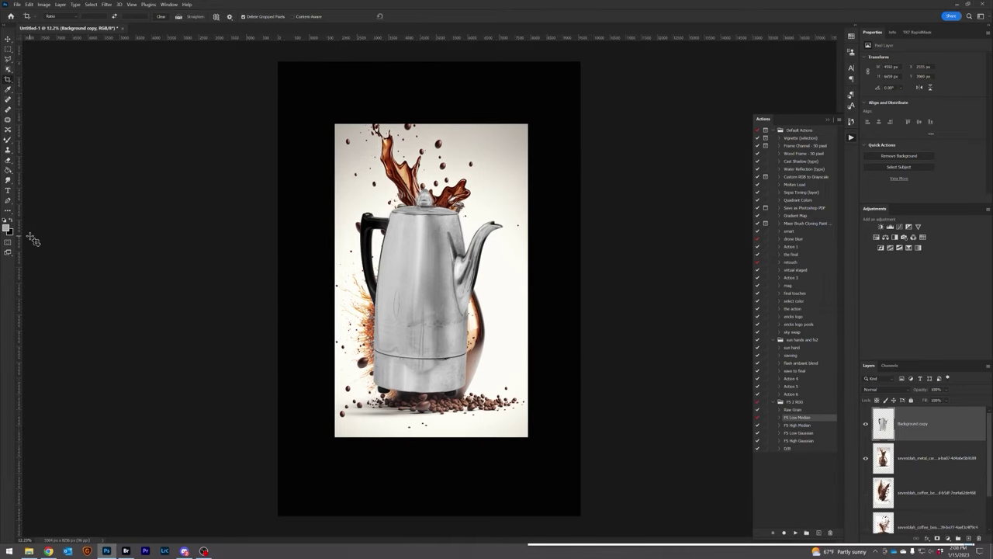
scroll(932, 429, down, 2)
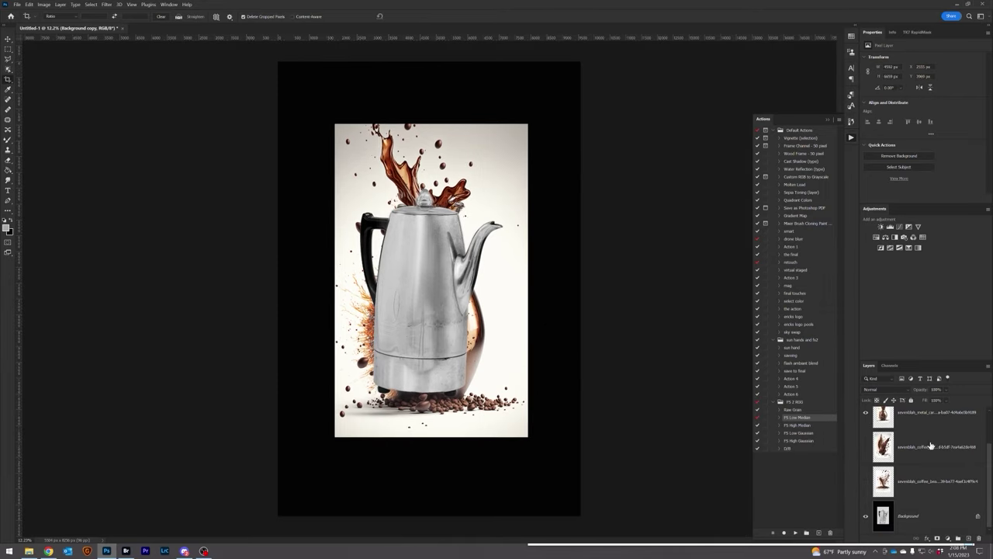
click(908, 518)
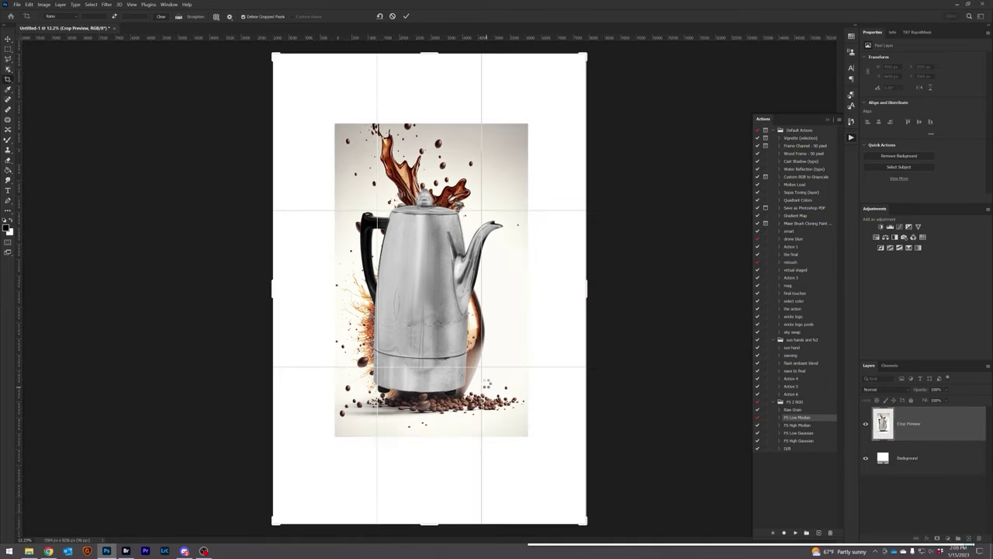
key(Return)
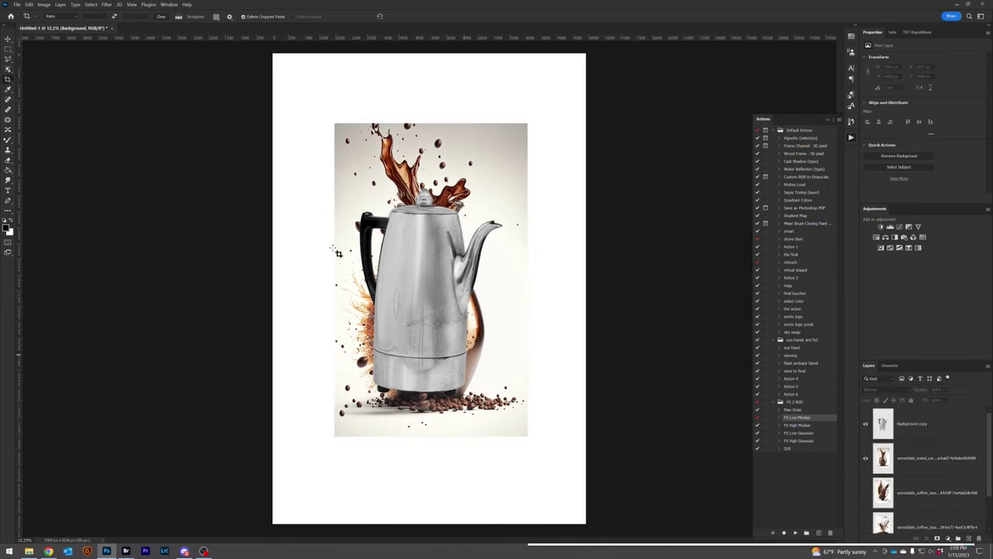
Move the pot cutout slightly to the right over the carafe image and rotate it slightly counterclockwise.
click(7, 38)
mouse_move(404, 272)
mouse_down()
mouse_move(433, 297)
mouse_move(429, 239)
mouse_move(417, 273)
mouse_up()
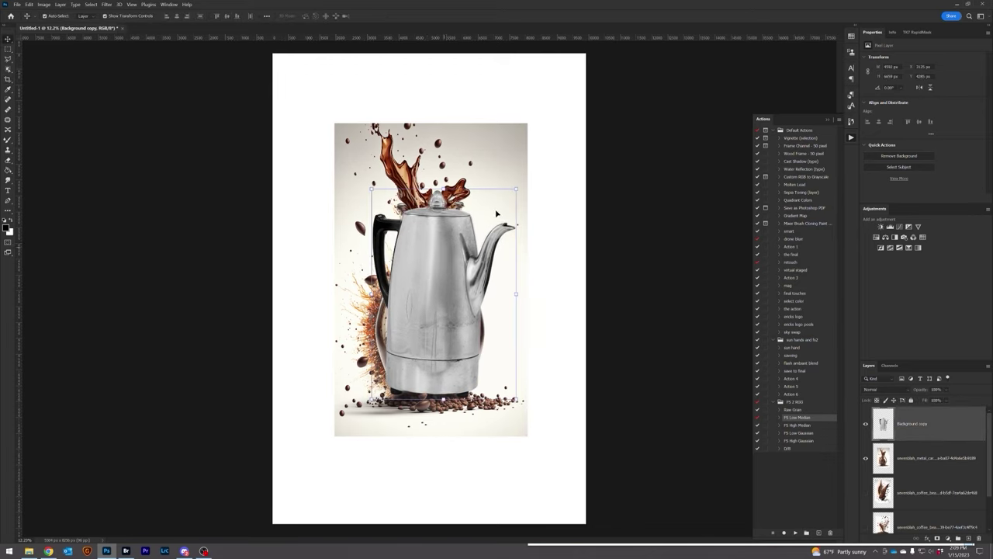
drag(523, 184, 519, 180)
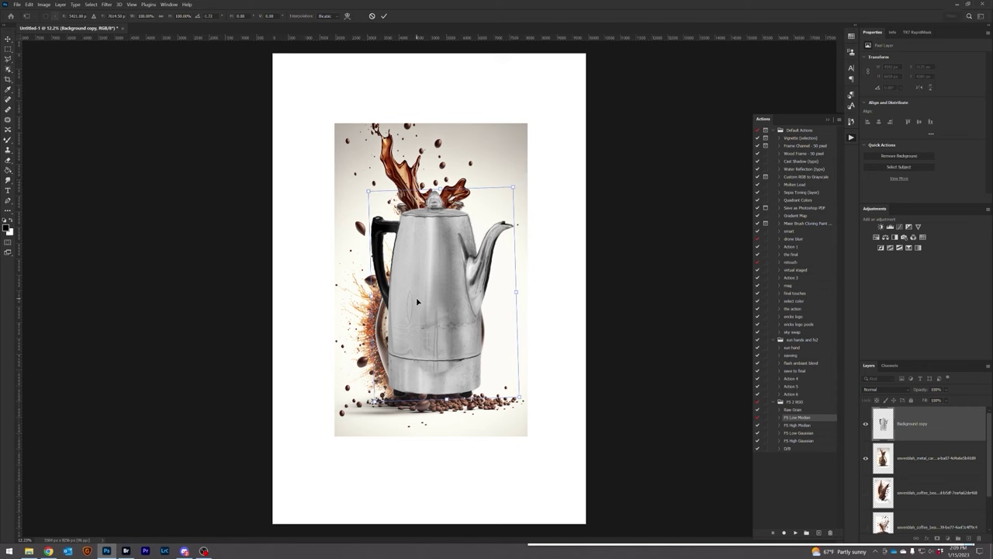
key(Return)
Reposition the pot cutout and scale it up until it covers the carafe behind it.
key(ctrl+0)
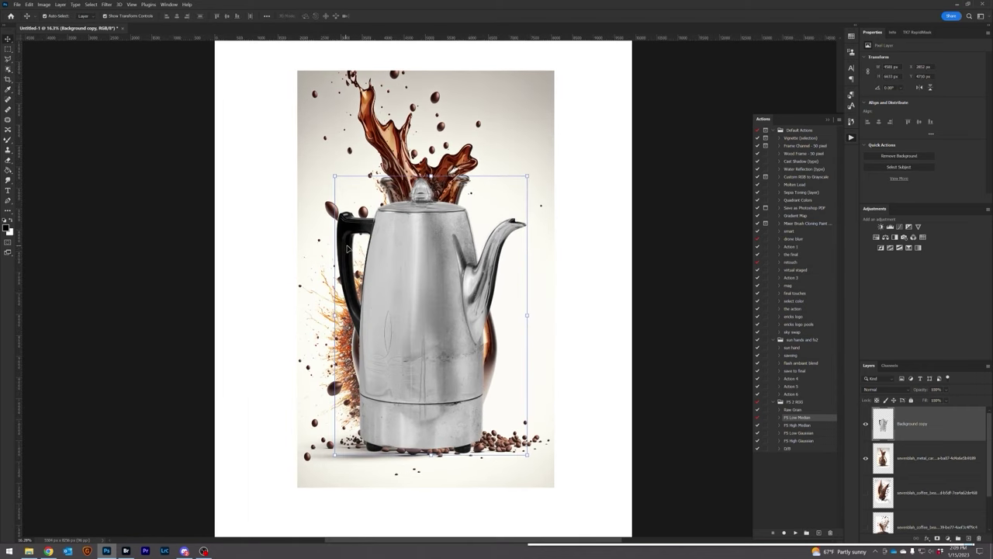
drag(376, 347, 393, 366)
drag(332, 192, 277, 111)
drag(385, 245, 433, 266)
Liquify the metal carafe splash layer with an enlarged brush, pushing its upper-left and lower-left areas into place behind the pot.
click(936, 464)
click(108, 4)
click(130, 71)
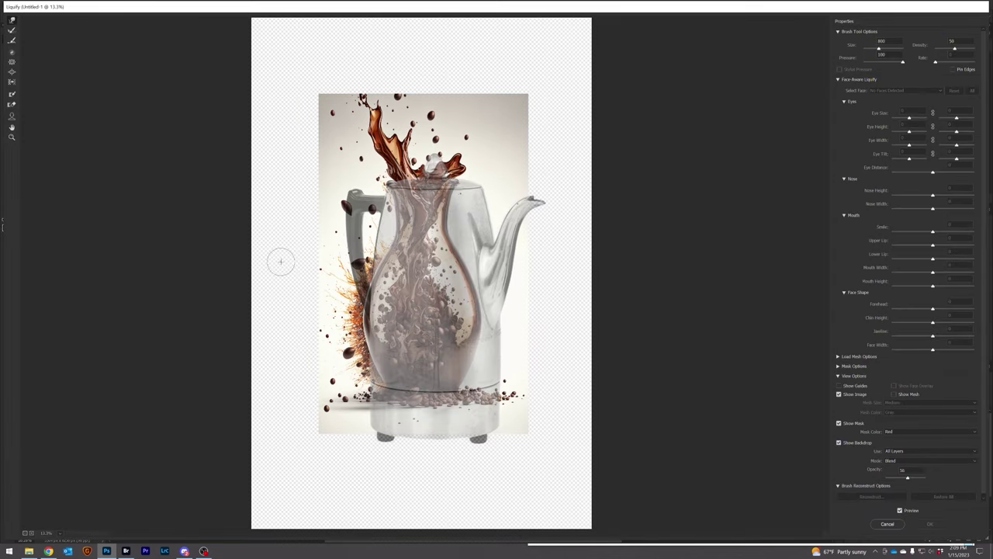
key(bracketright)
key(bracketright)
key(bracketright)
key(bracketright)
key(bracketright)
key(bracketright)
key(bracketright)
key(bracketright)
drag(397, 233, 385, 235)
drag(385, 321, 396, 334)
key(Return)
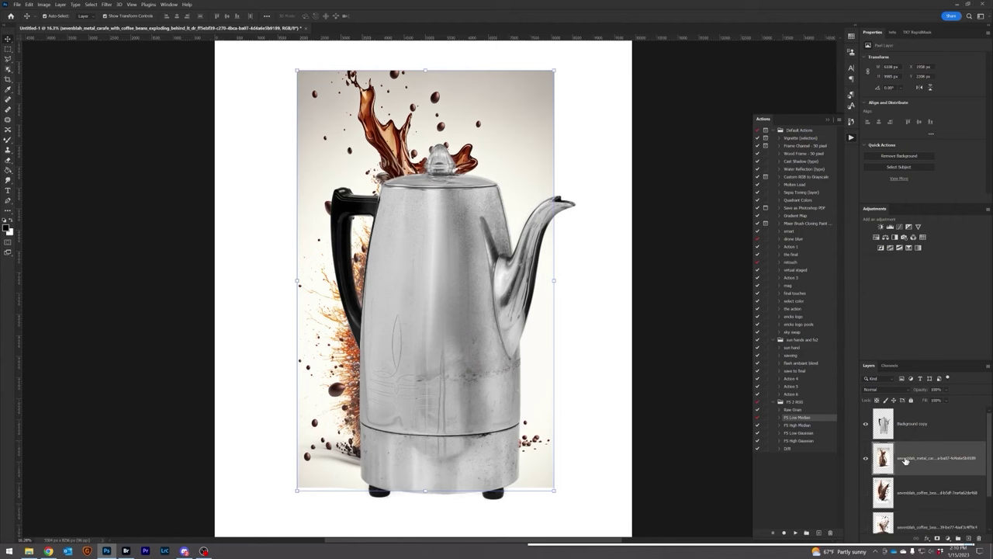
Add a hide-all mask to the metal carafe layer and hide the original Background layer.
alt+click(938, 538)
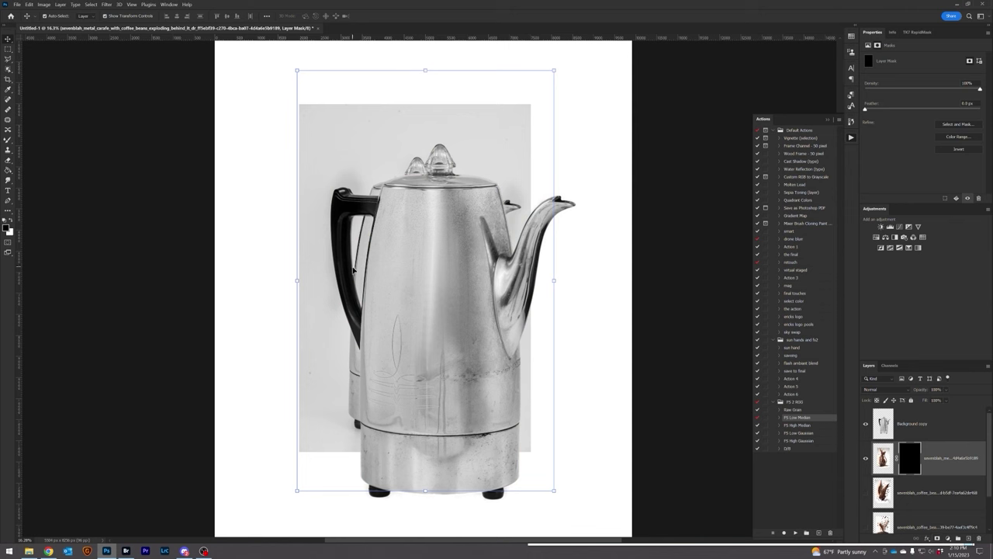
scroll(908, 471, down, 1)
click(866, 516)
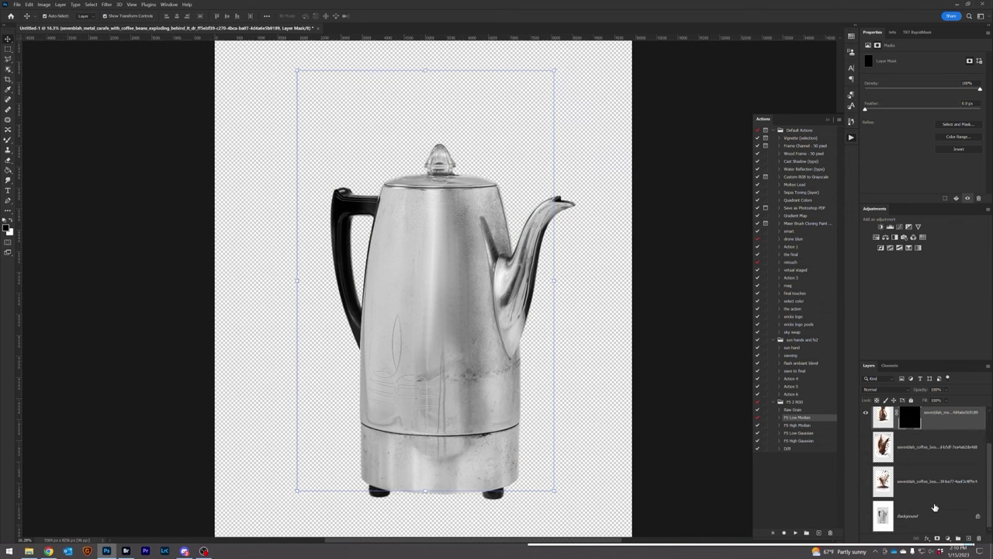
click(969, 538)
key(Delete)
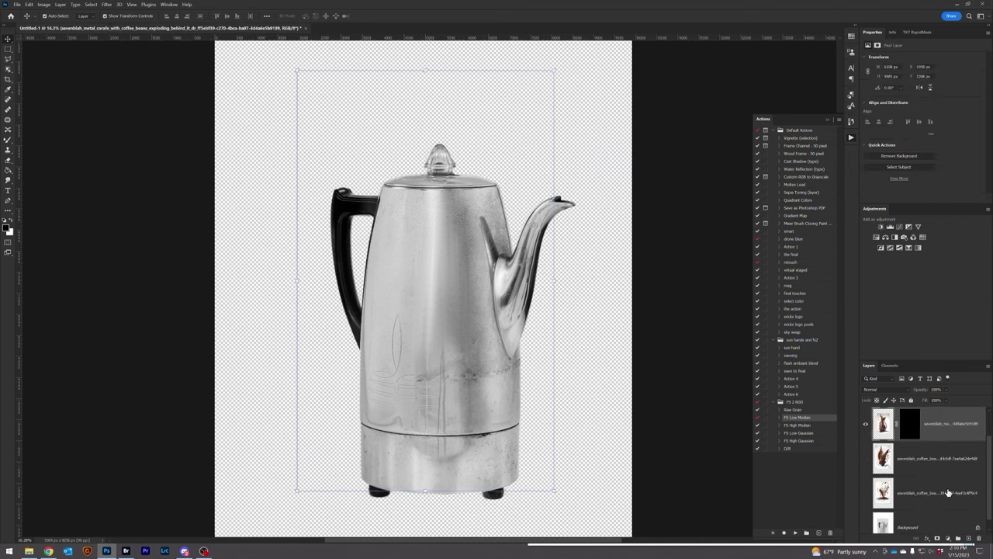
Add a Solid Color fill layer as a backdrop and set its color to the warm off-white f1efe3.
click(949, 541)
click(937, 409)
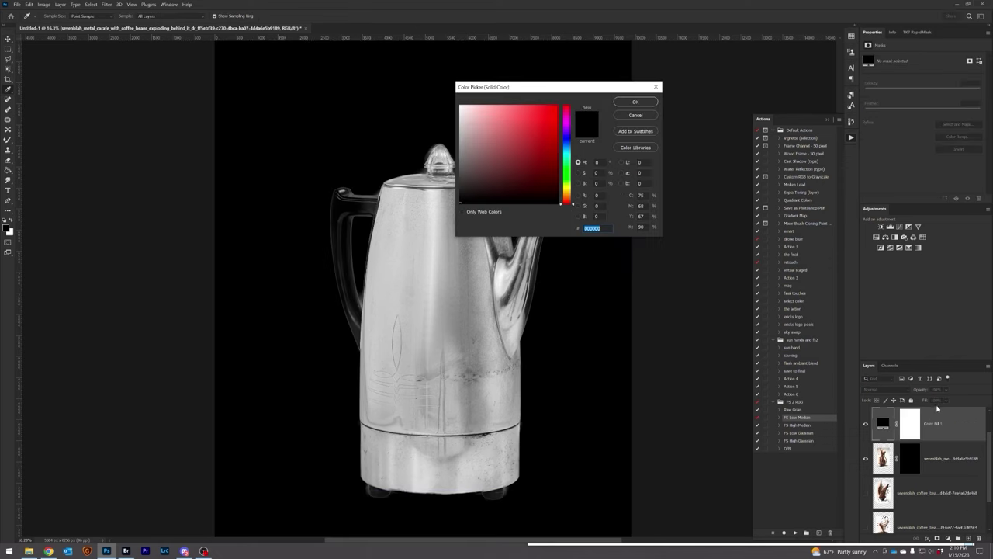
text(ffffff)
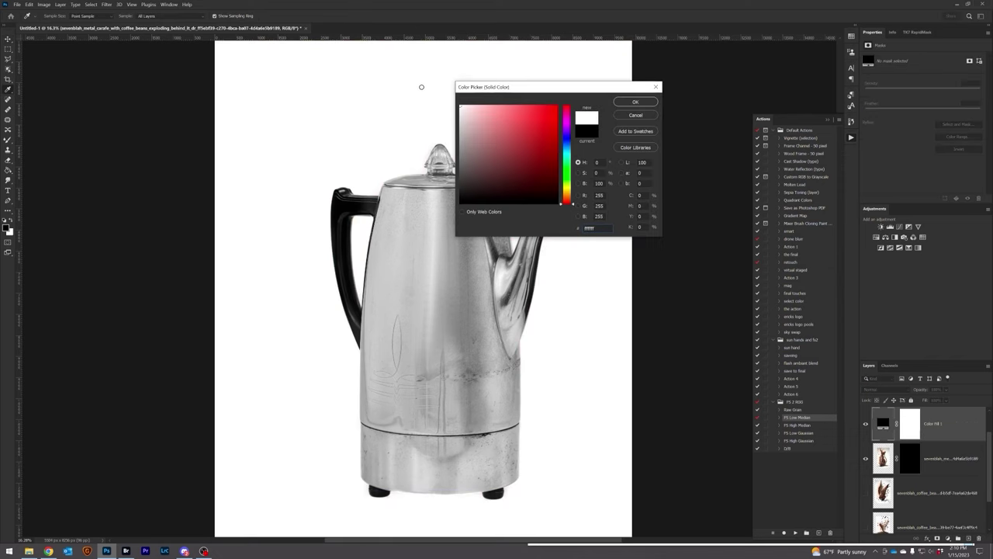
text(f3f3f3)
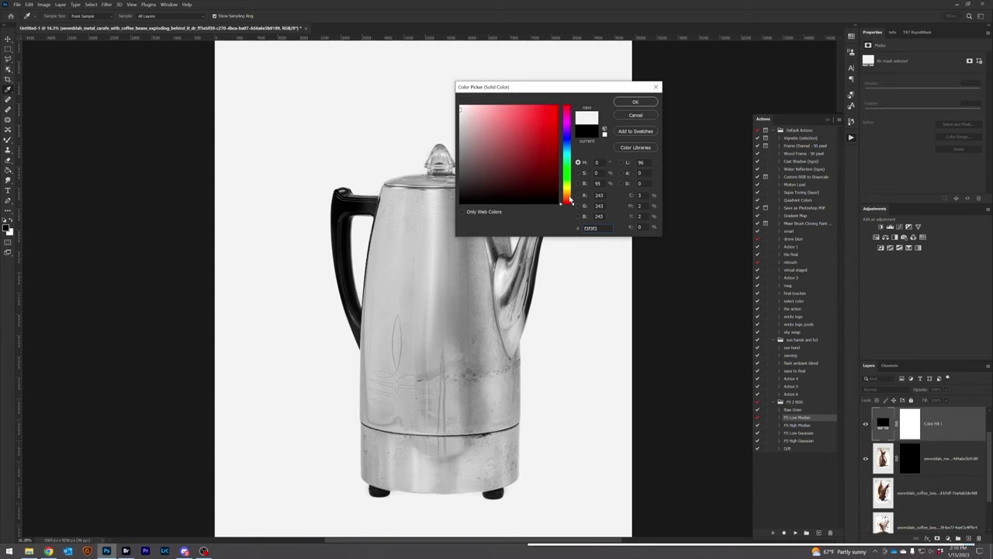
drag(569, 200, 570, 191)
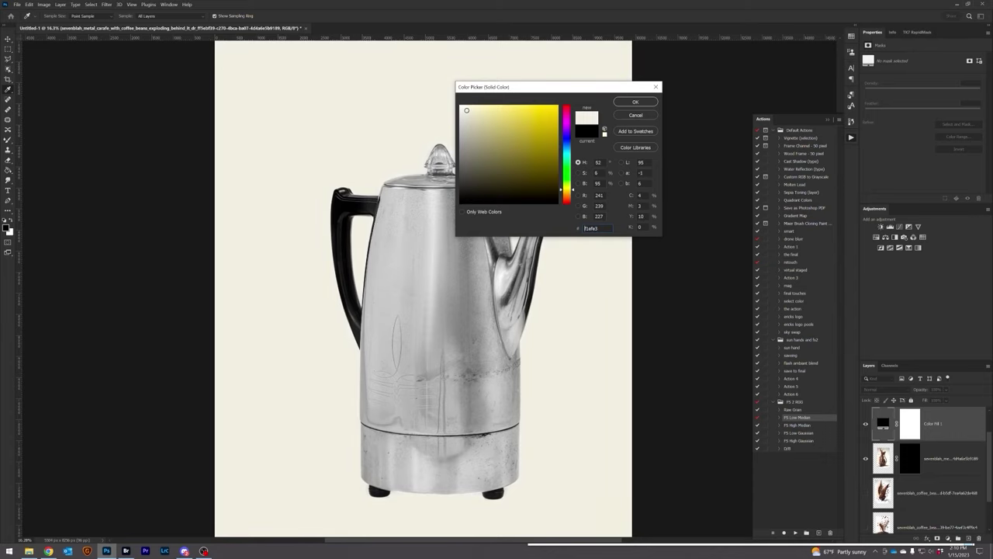
key(Return)
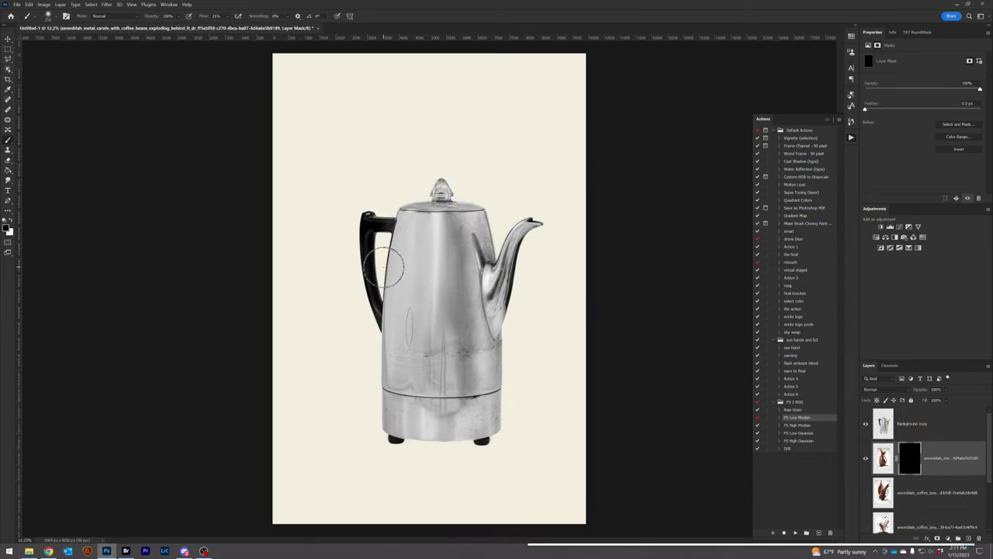
Reveal the splash beside the pot handle on the metal carafe layer's mask and fade its light tones with split Blend If highlight sliders.
mouse_move(380, 238)
mouse_down()
mouse_move(362, 328)
mouse_move(380, 262)
mouse_move(368, 250)
mouse_move(378, 273)
mouse_move(357, 304)
mouse_move(375, 340)
mouse_move(364, 376)
mouse_move(388, 248)
mouse_up()
double_click(961, 454)
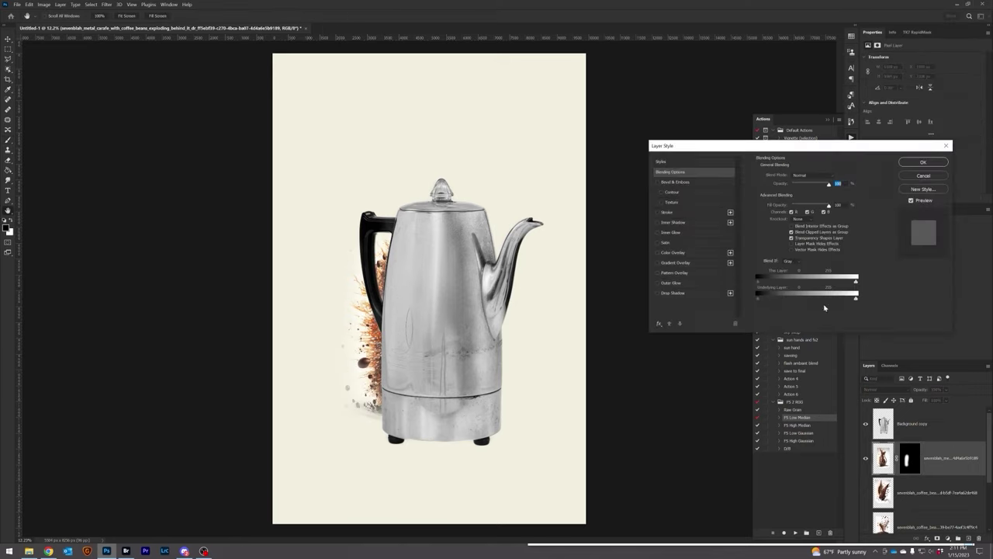
drag(757, 281, 782, 286)
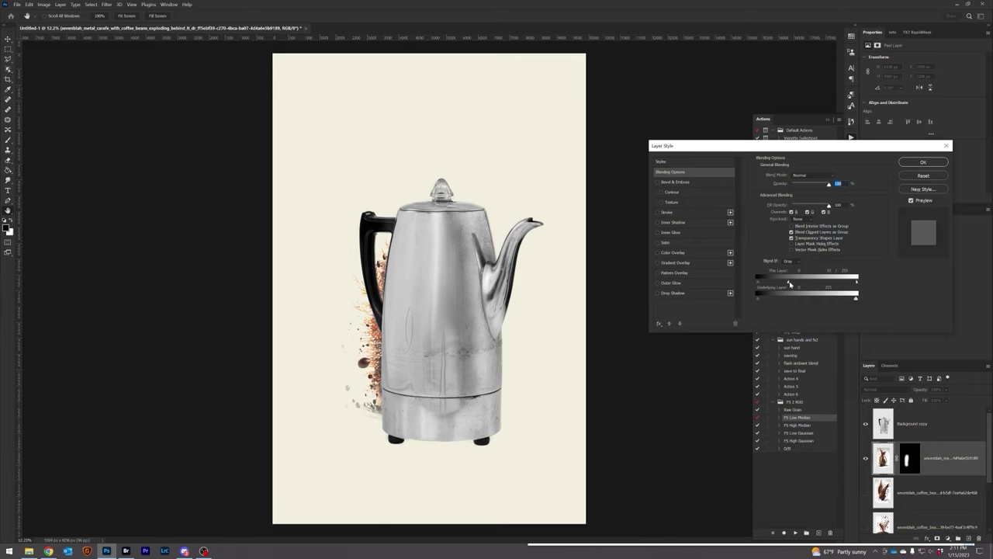
mouse_move(856, 300)
mouse_down()
mouse_move(829, 301)
mouse_move(848, 303)
mouse_up()
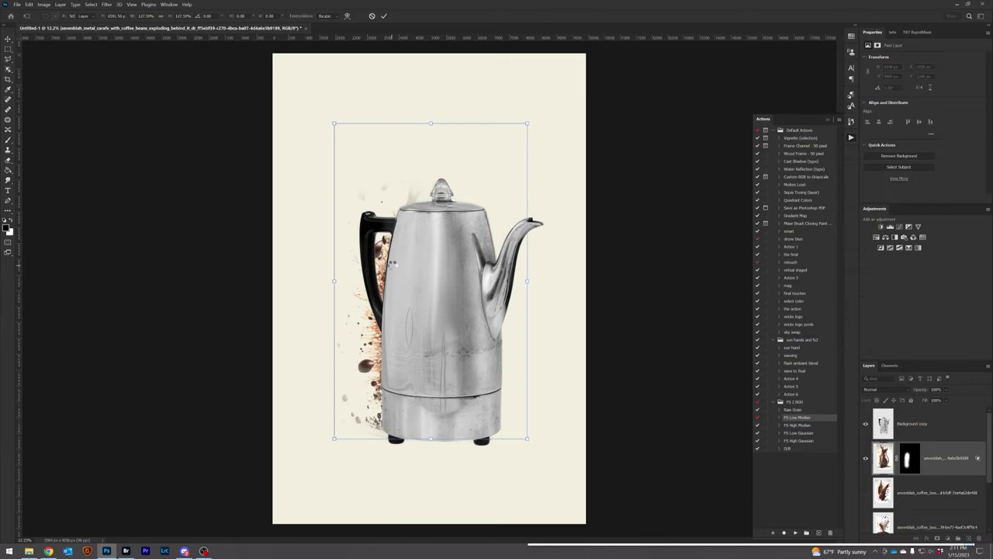
Scale the metal carafe layer to 127.59% and refine its mask to reveal more droplets and beans on the pot's handle side.
key(Return)
click(8, 140)
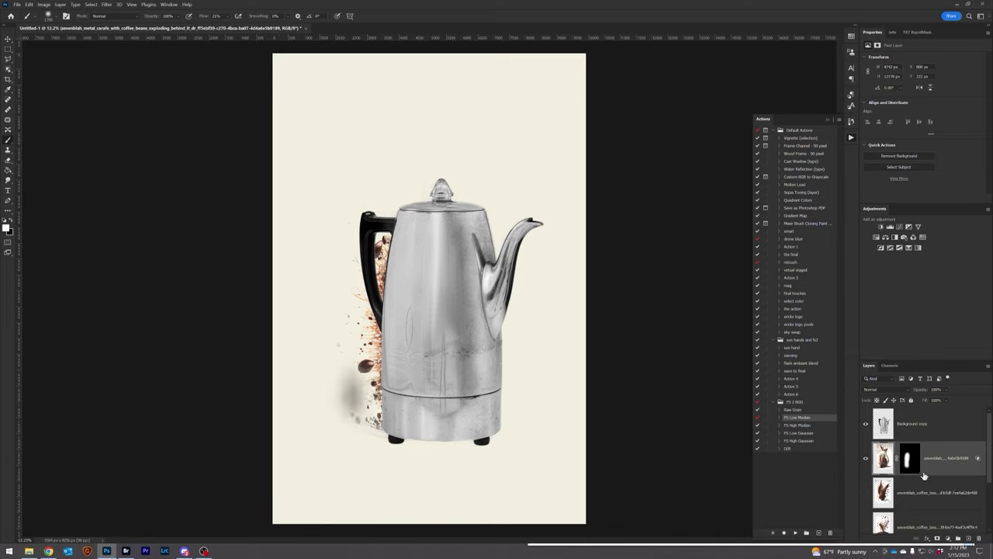
click(910, 462)
drag(423, 168, 415, 154)
key([)
mouse_move(288, 454)
mouse_down()
mouse_move(333, 421)
mouse_move(388, 422)
mouse_move(313, 441)
mouse_up()
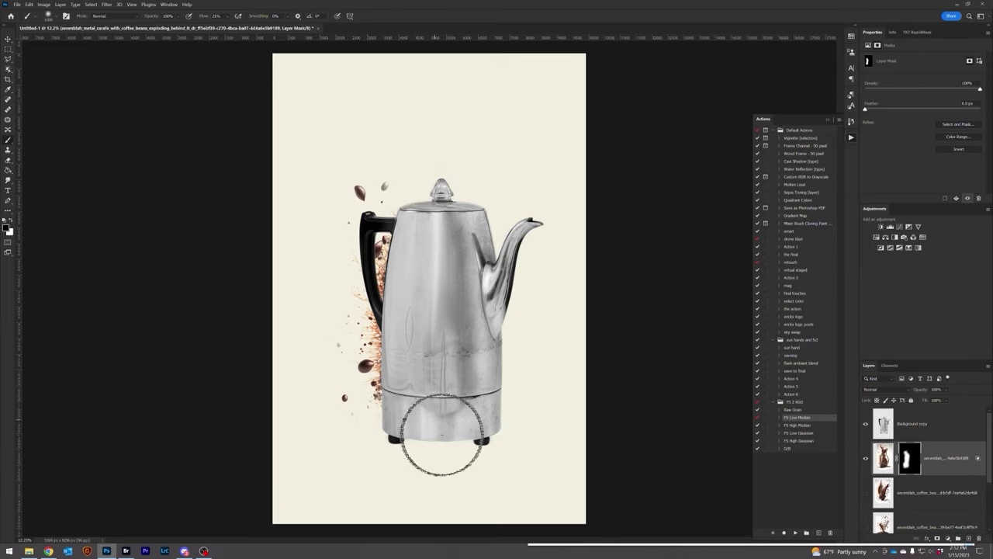
key(x)
drag(340, 346, 344, 330)
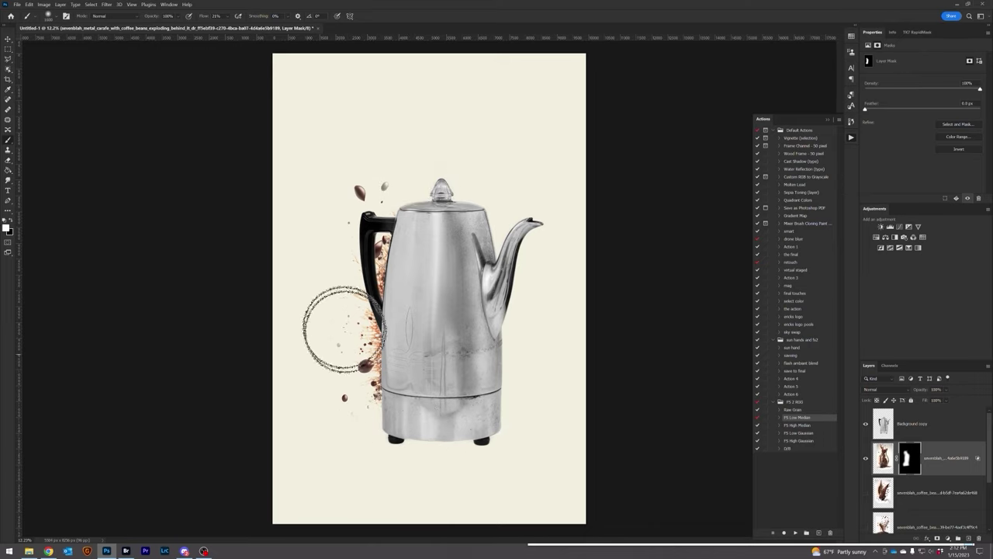
Raise the split This Layer highlight point in the metal carafe layer's Blend If settings to restore the splash's lighter tones.
double_click(949, 448)
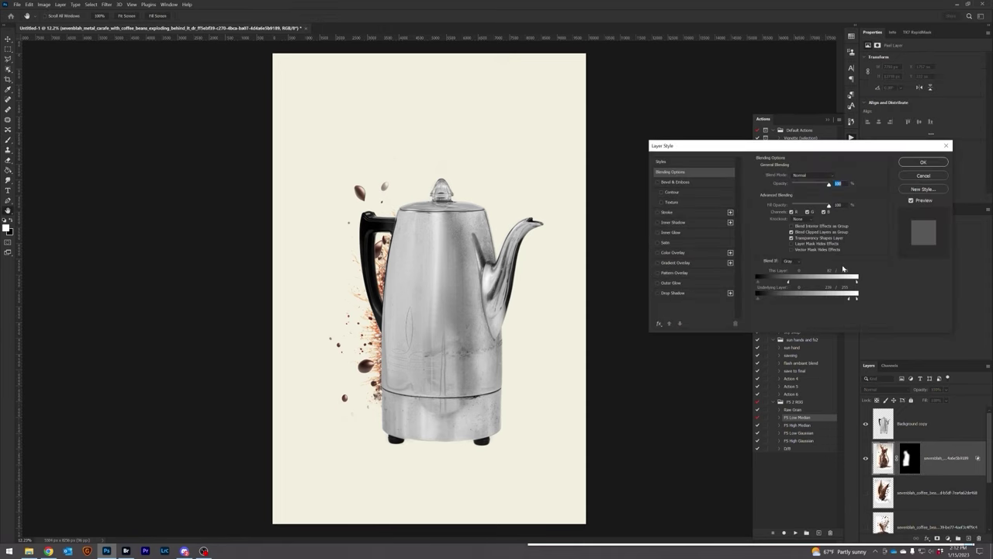
drag(789, 284, 857, 284)
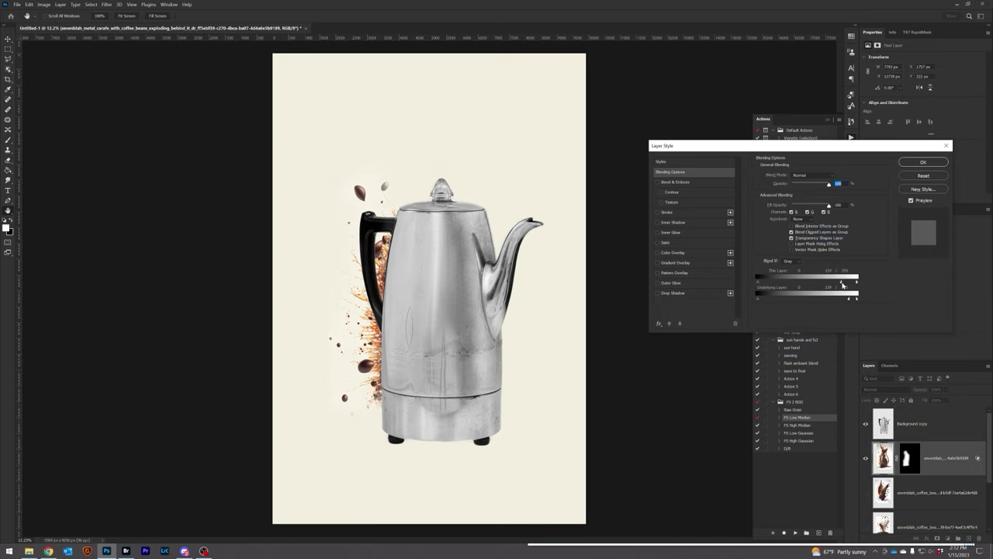
click(924, 163)
Show the coffee powder explosion layer and reposition it so the powder plumes rise from behind the pot's lid.
click(907, 499)
click(866, 493)
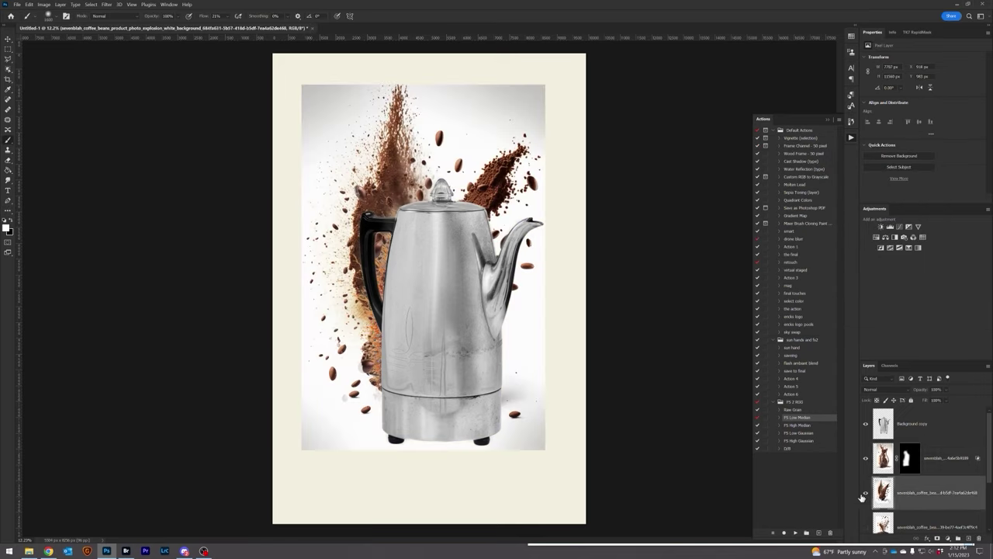
key(v)
drag(419, 111, 454, 188)
scroll(456, 41, down, 4)
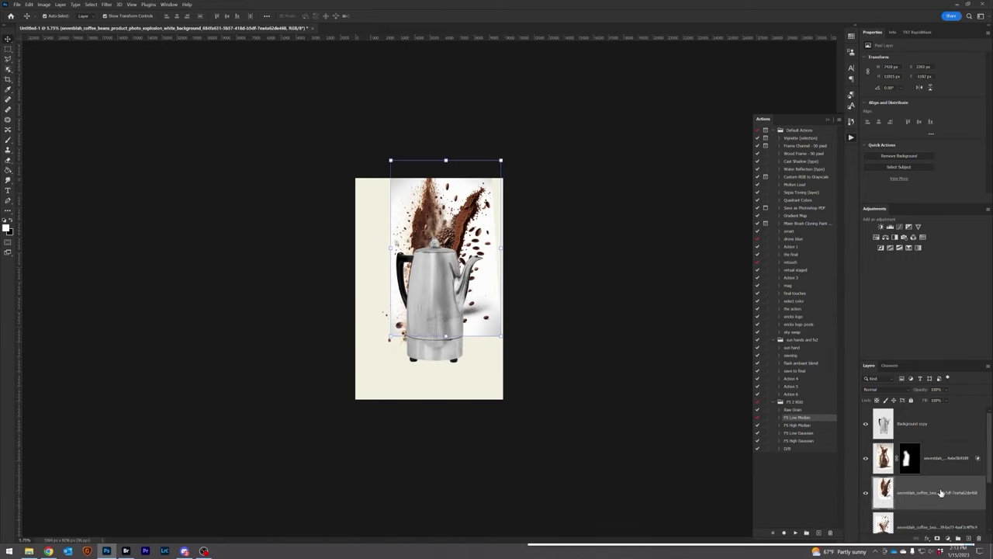
Fade the powder explosion layer's light background with a split This Layer highlight slider in Blend If and add a hide-all mask.
double_click(970, 483)
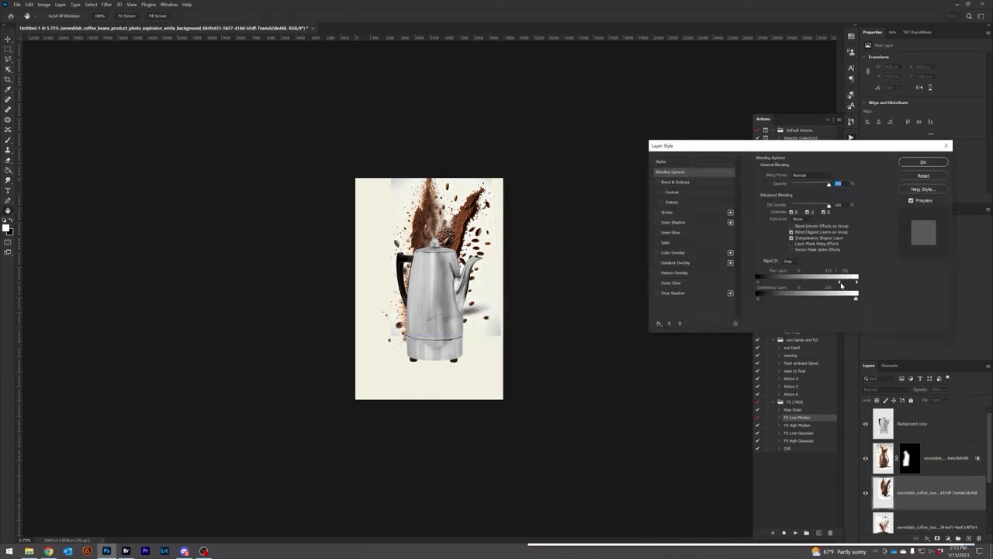
click(919, 163)
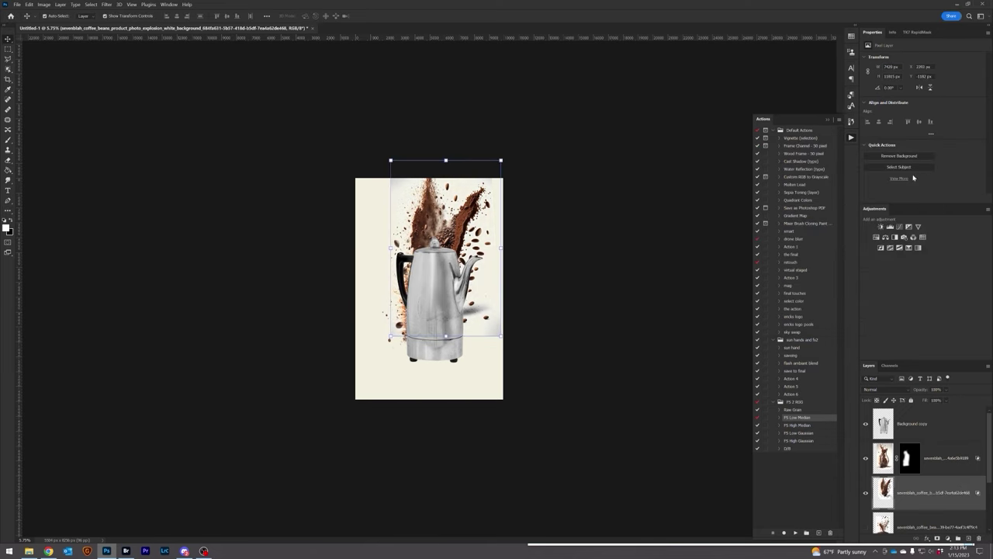
alt+click(937, 538)
Paint on the powder explosion mask to reveal the powder plumes and flying beans above the pot.
scroll(447, 195, up, 5)
scroll(501, 149, up, 1)
scroll(533, 178, down, 1)
scroll(528, 170, up, 3)
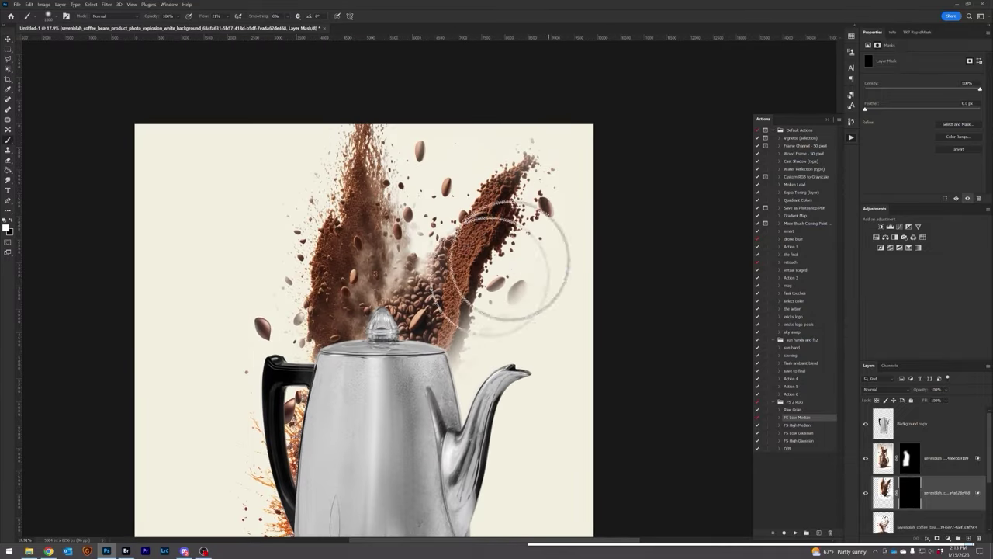
mouse_move(487, 255)
mouse_down()
mouse_move(439, 369)
mouse_move(468, 326)
mouse_move(522, 288)
mouse_move(505, 287)
mouse_move(464, 254)
mouse_up()
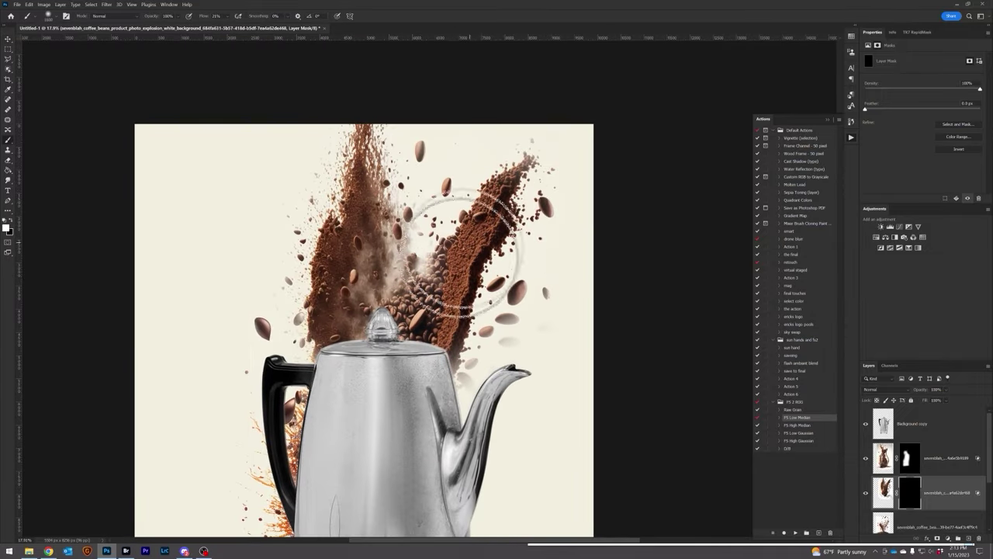
drag(316, 314, 365, 272)
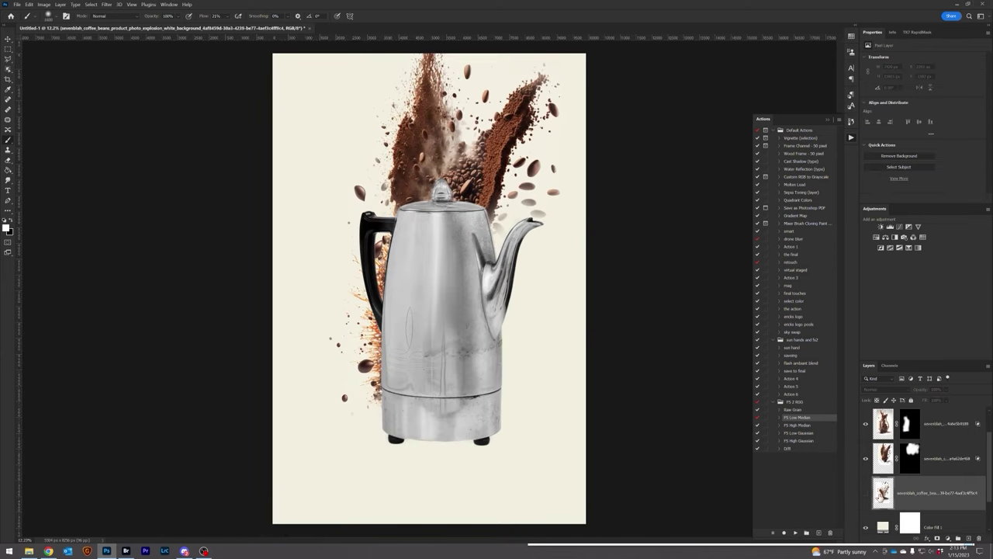
Show the remaining coffee bean explosion layer, then enlarge and position it so its bean pile surrounds the pot's base.
click(865, 494)
key(v)
drag(330, 280, 374, 347)
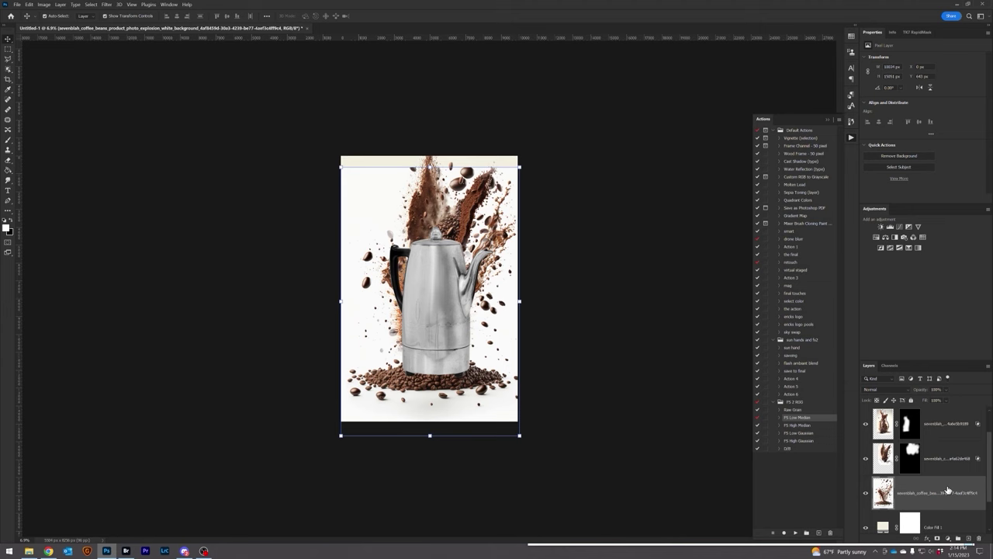
Mask the bean layer above the pot to reveal only the pile at its base, blending out the white background with Blend If.
double_click(948, 487)
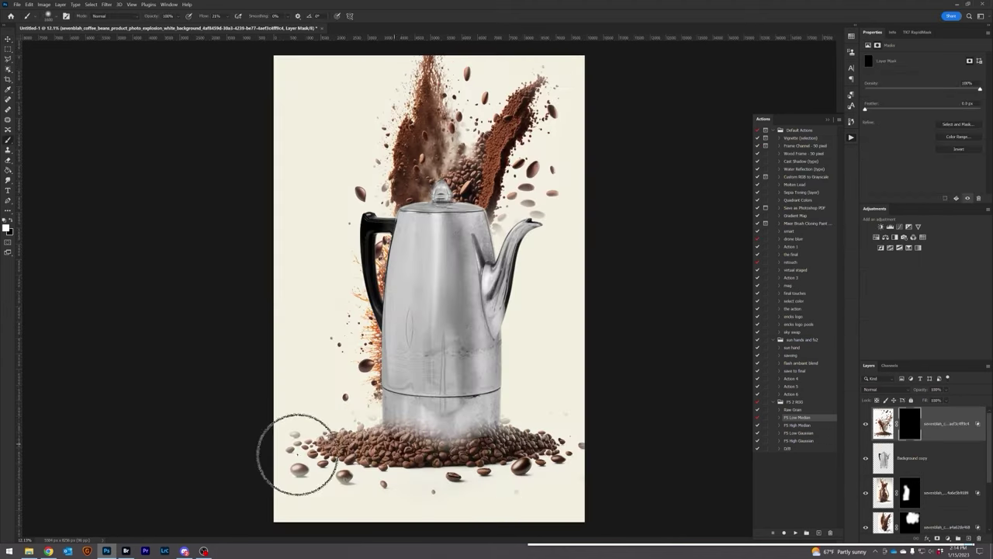
mouse_move(297, 452)
mouse_down()
mouse_move(319, 444)
mouse_move(401, 481)
mouse_move(610, 479)
mouse_move(534, 467)
mouse_up()
double_click(950, 433)
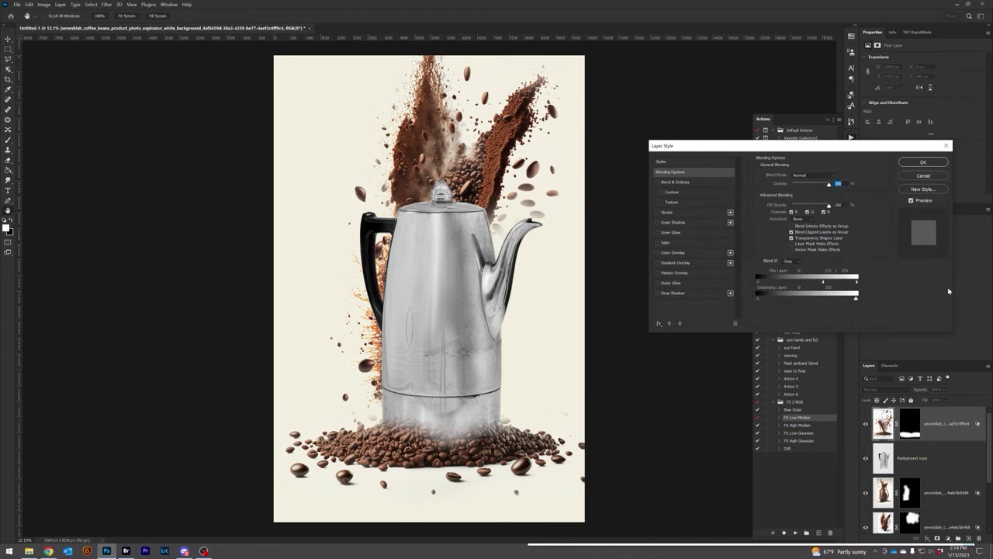
mouse_move(857, 301)
mouse_down()
mouse_move(840, 303)
mouse_move(858, 301)
mouse_up()
drag(759, 282, 757, 282)
click(924, 162)
Refine the bean pile mask with a much smaller brush, bringing back the individual bean tops in front of the pot's base.
key(x)
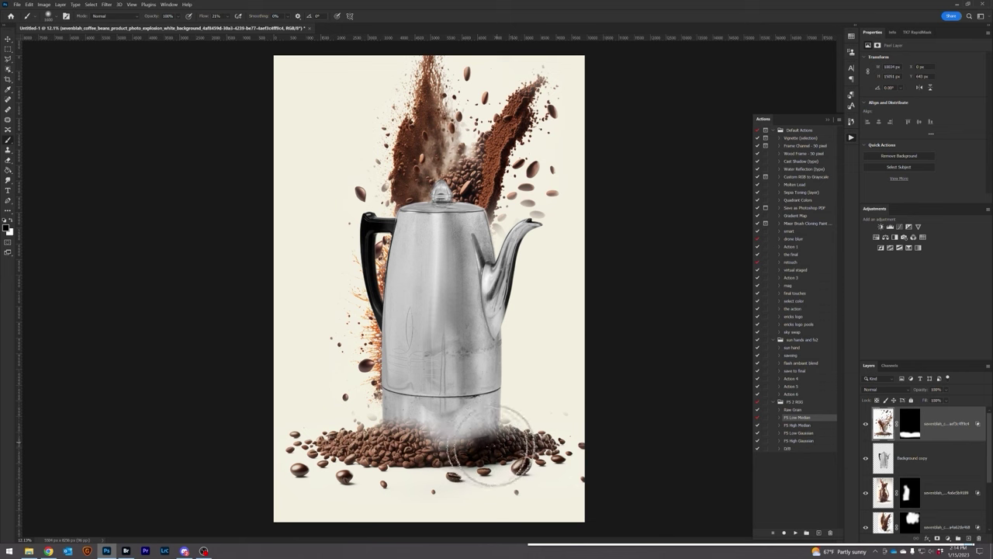
click(910, 423)
mouse_move(487, 454)
mouse_down()
mouse_move(431, 456)
mouse_move(480, 428)
mouse_move(464, 430)
mouse_up()
scroll(447, 428, up, 8)
key(bracketleft)
key(bracketleft)
key(bracketleft)
key(bracketleft)
key(bracketleft)
key(bracketleft)
key(bracketleft)
key(bracketleft)
key(bracketleft)
key(bracketleft)
key(bracketleft)
key(bracketleft)
key(bracketleft)
key(bracketleft)
key(bracketleft)
key(bracketleft)
key(bracketleft)
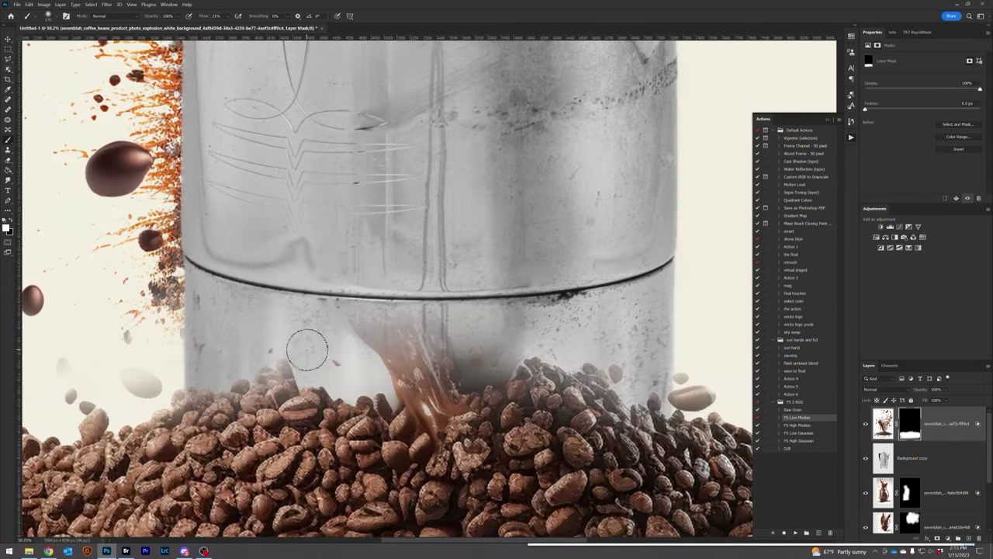
mouse_move(223, 380)
mouse_down()
mouse_move(145, 415)
mouse_move(151, 426)
mouse_move(87, 440)
mouse_move(122, 419)
mouse_up()
mouse_move(260, 387)
mouse_down()
mouse_move(295, 358)
mouse_move(317, 381)
mouse_up()
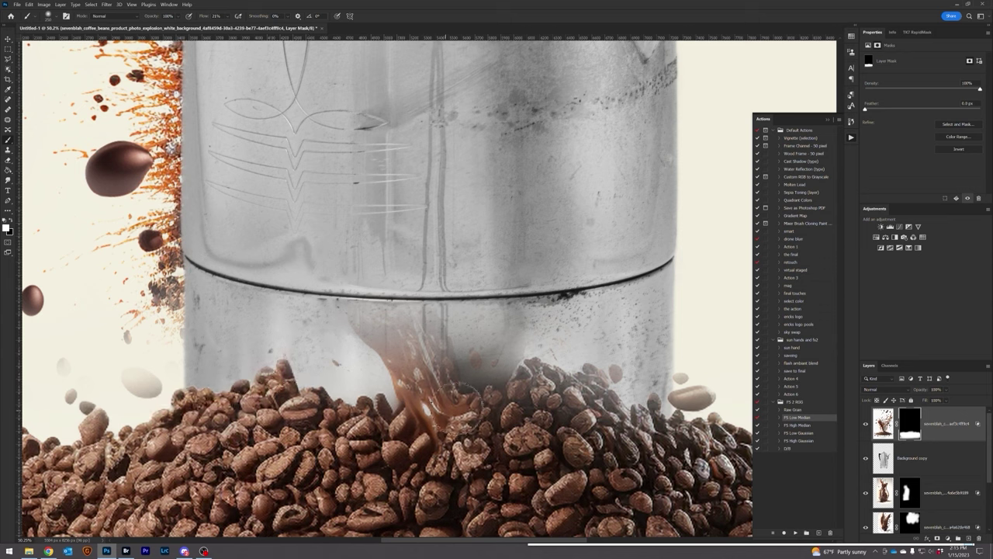
mouse_move(492, 391)
mouse_down()
mouse_move(534, 388)
mouse_move(573, 367)
mouse_up()
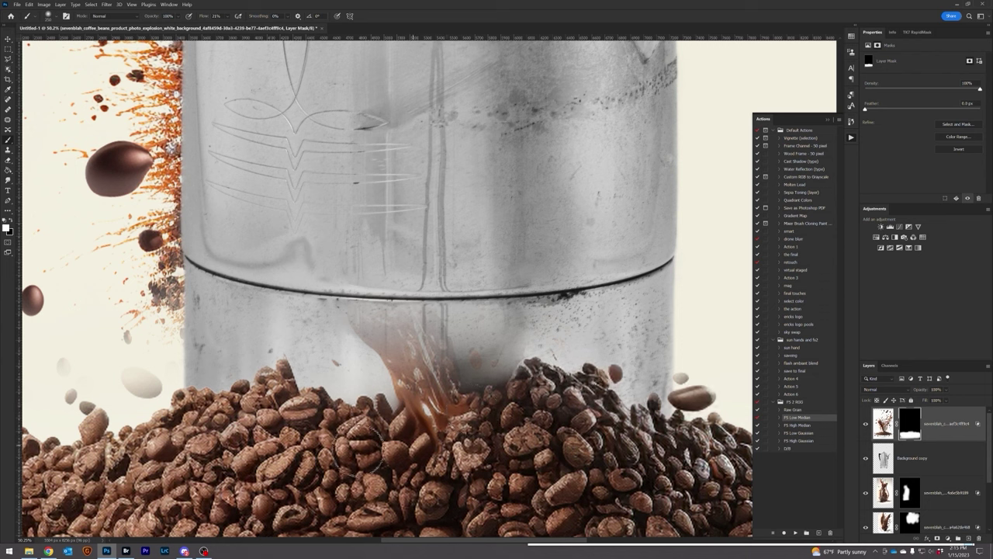
Mask out the brown liquid and haze between the bean mounds and around their upper edge so the pot's metal base shows.
click(432, 411)
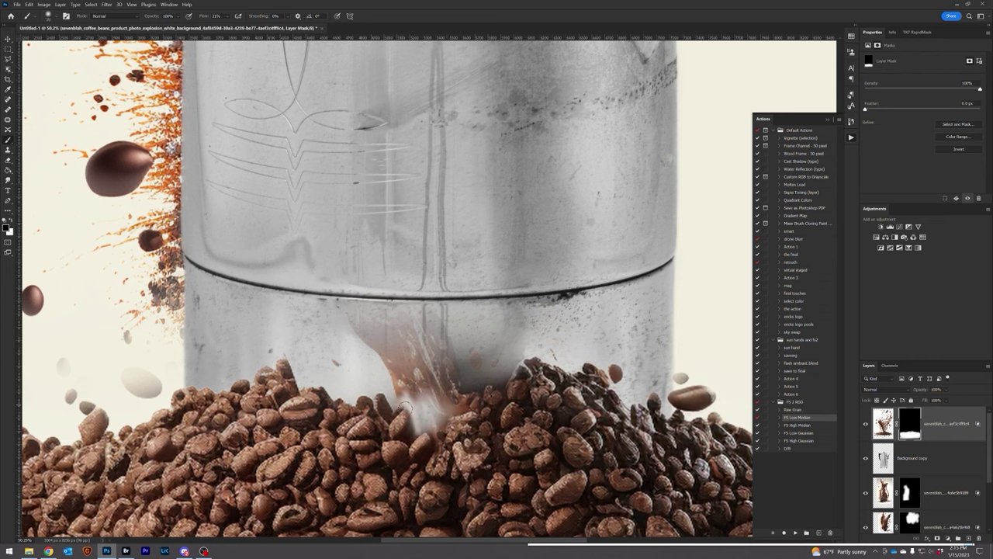
drag(407, 410, 498, 386)
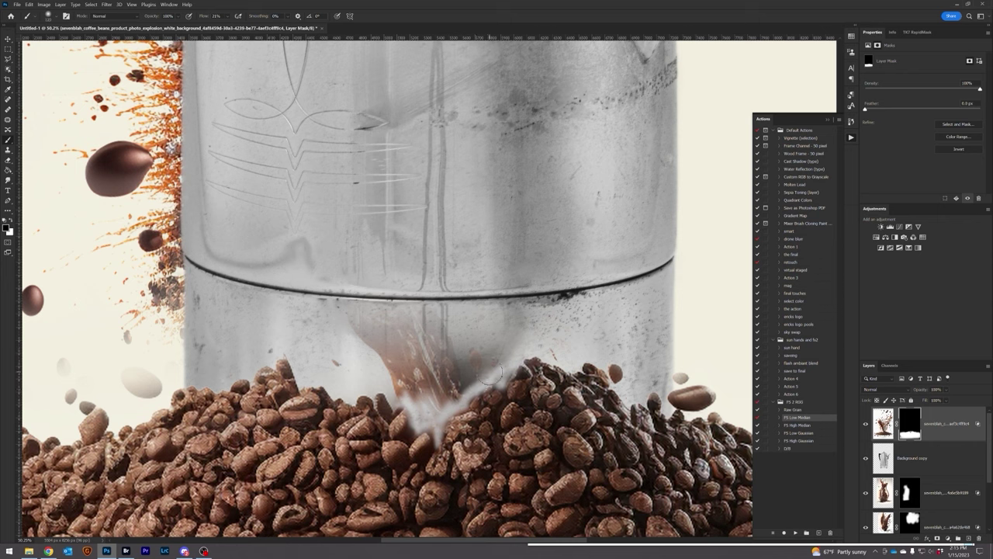
drag(472, 373, 483, 366)
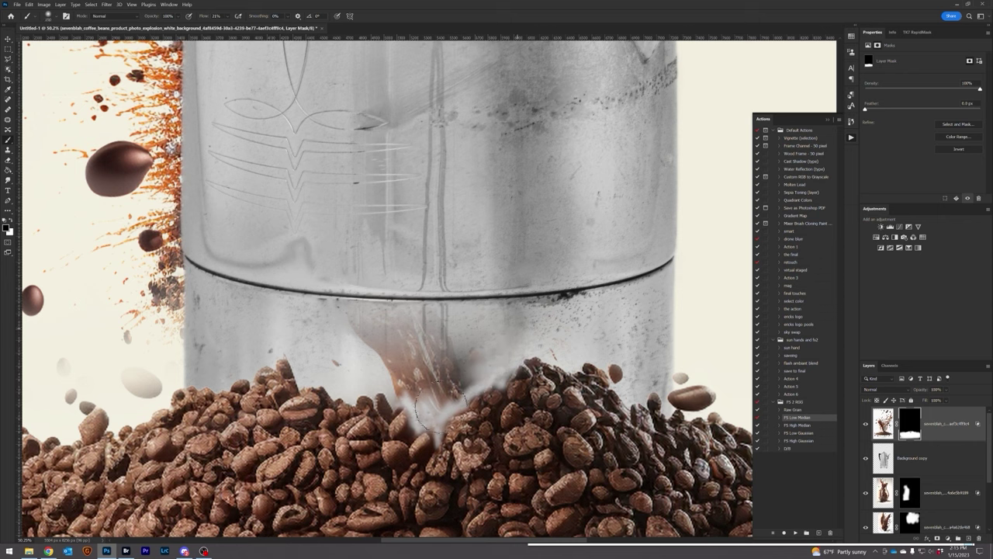
drag(439, 410, 391, 330)
mouse_move(379, 372)
mouse_down()
mouse_move(414, 372)
mouse_move(428, 354)
mouse_move(441, 373)
mouse_move(541, 328)
mouse_up()
key([)
key([)
key([)
key([)
key([)
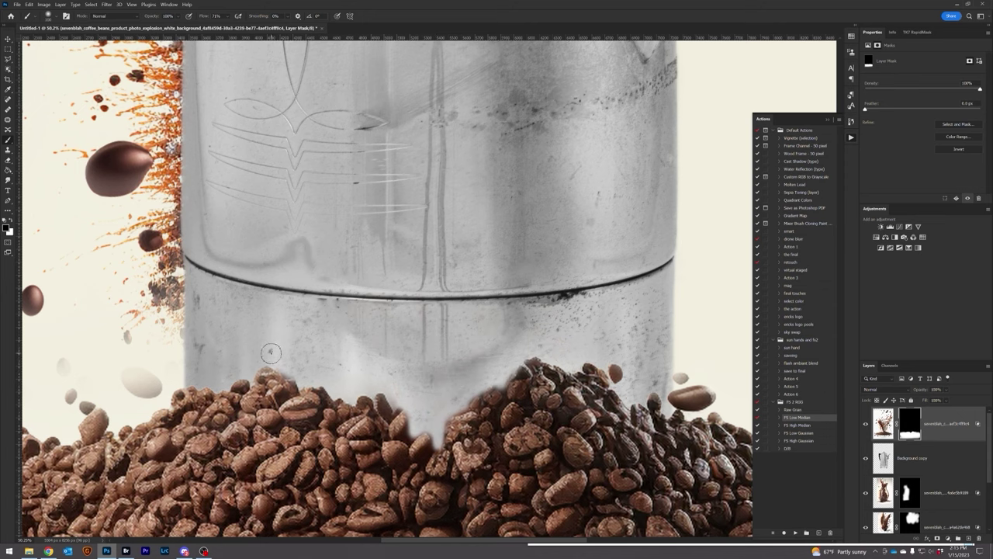
drag(682, 376, 690, 372)
key(ctrl+0)
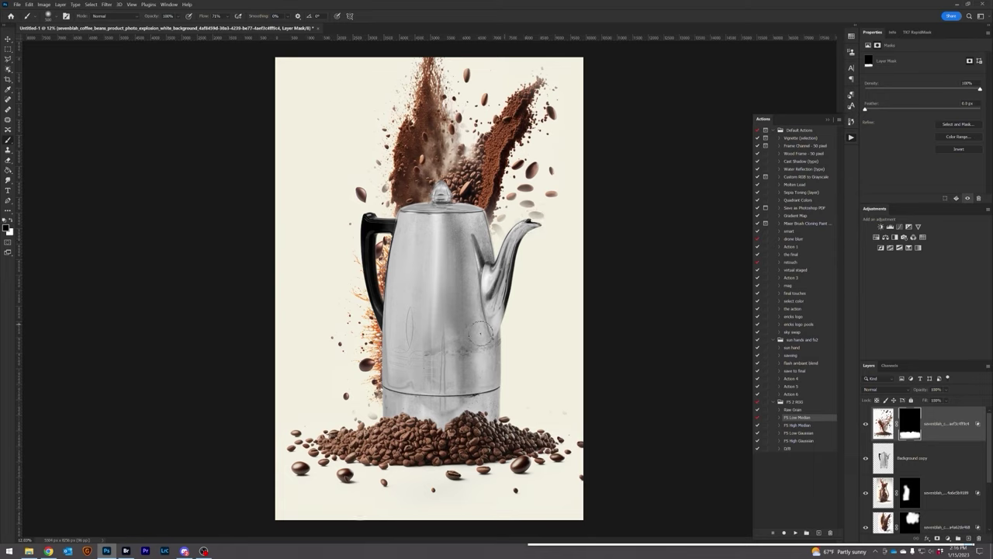
Merge the whole composite into a single Background layer.
drag(989, 459, 992, 537)
scroll(533, 363, down, 6)
scroll(469, 328, up, 5)
click(919, 522)
key(ctrl+shift+e)
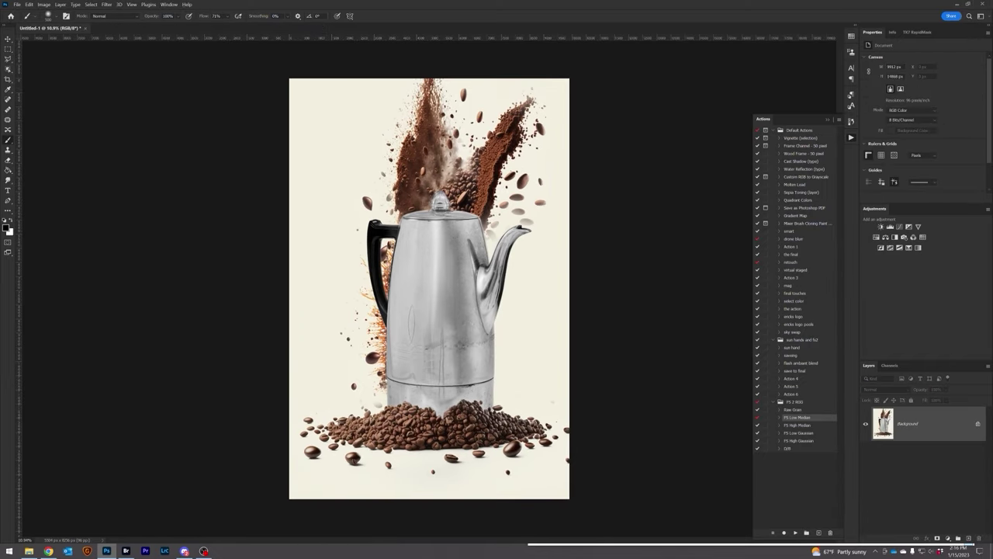
key(alt+Tab)
click(783, 109)
drag(784, 108, 418, 247)
key(Escape)
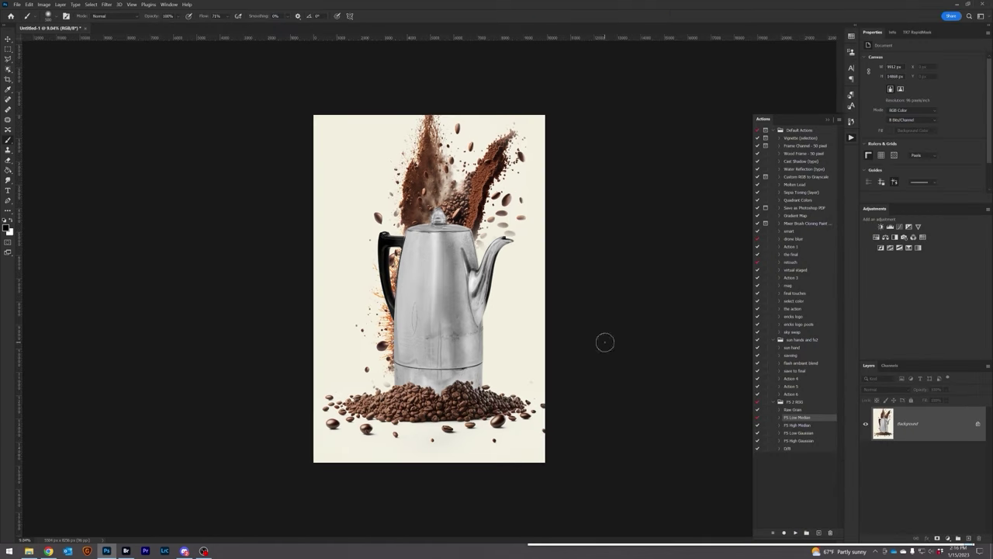
Place the metal carafe image from the backgrounds folder at 45% opacity, rotated and enlarged so its splash meets the pot's spout.
key(alt+Tab)
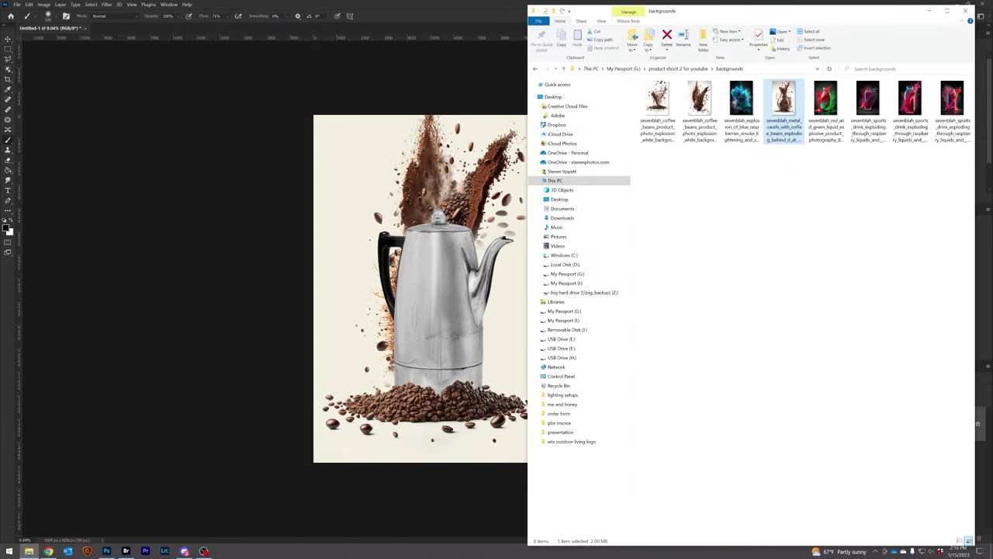
drag(786, 97, 455, 222)
click(946, 390)
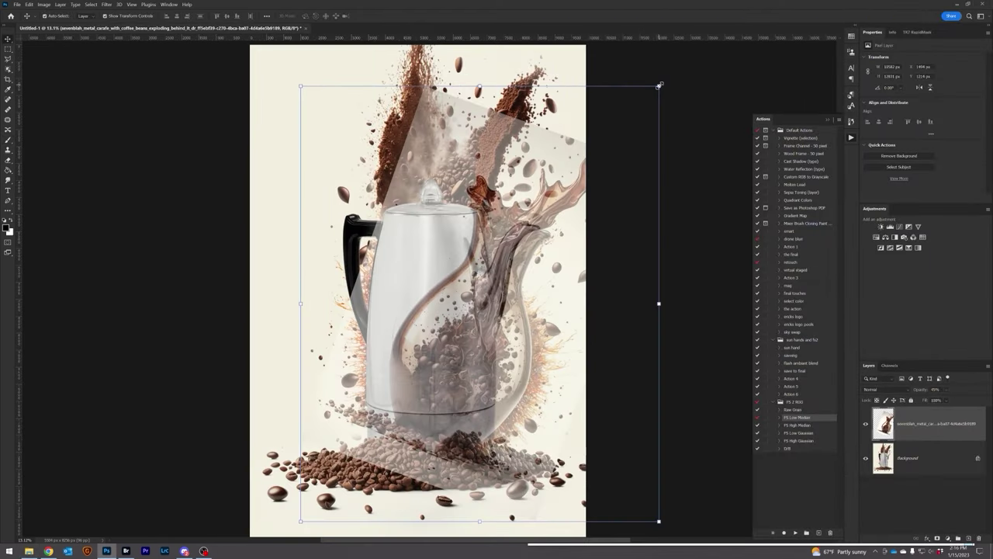
drag(659, 86, 672, 76)
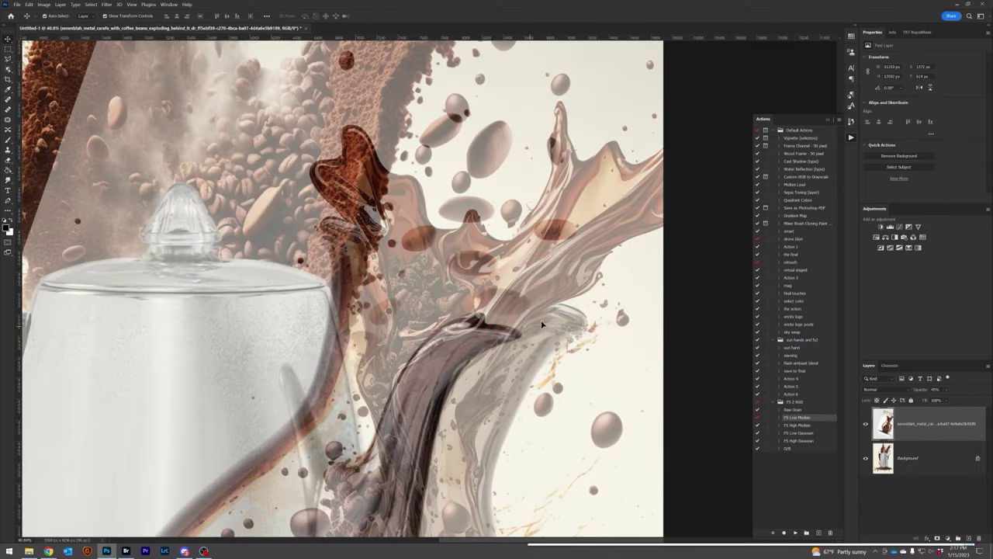
Add a layer mask to the placed metal carafe image and restore the layer's opacity to 100%.
click(937, 537)
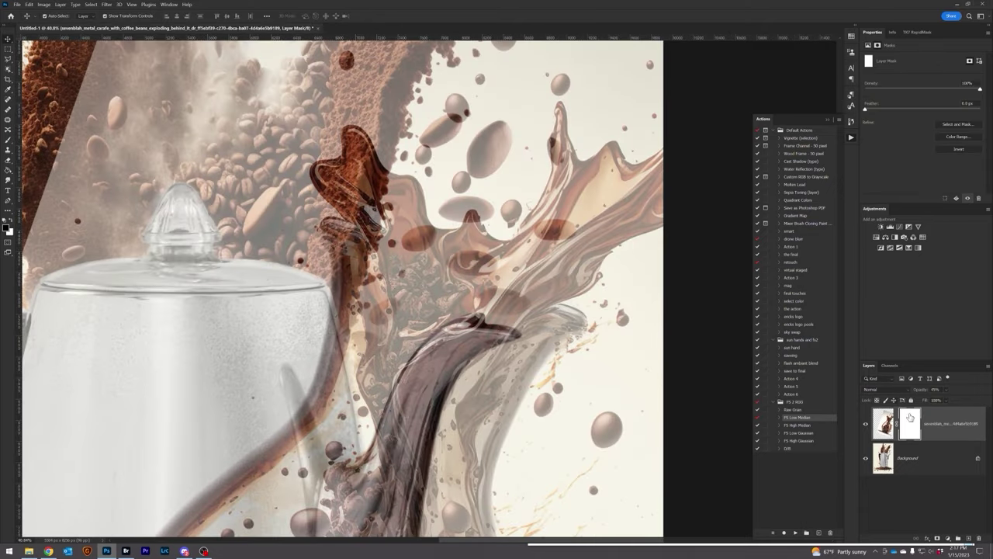
click(946, 389)
drag(953, 399, 975, 399)
Invert the carafe layer's mask, paint in only the liquid stream at the pot's spout, and clean its edge along the spout's lip.
key(ctrl+i)
key(b)
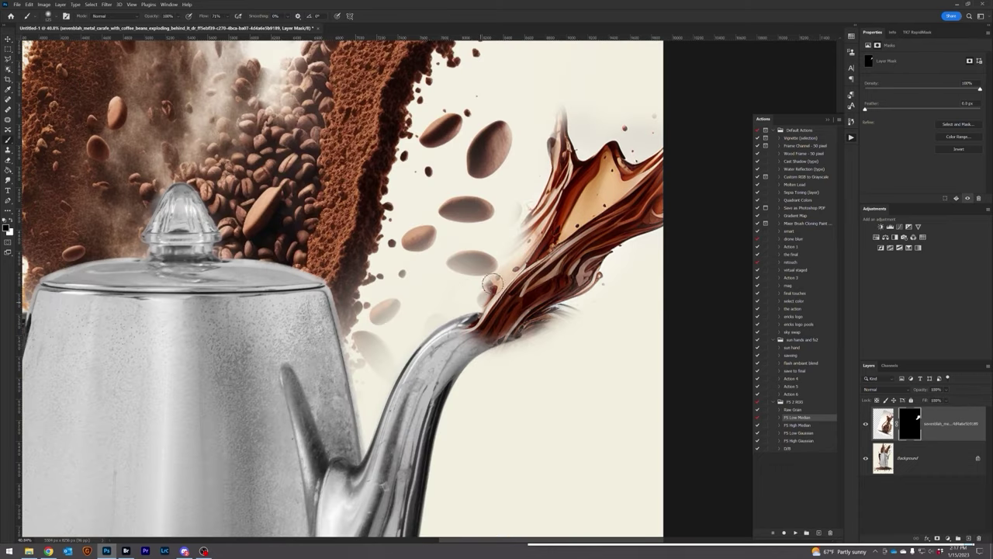
scroll(590, 295, up, 3)
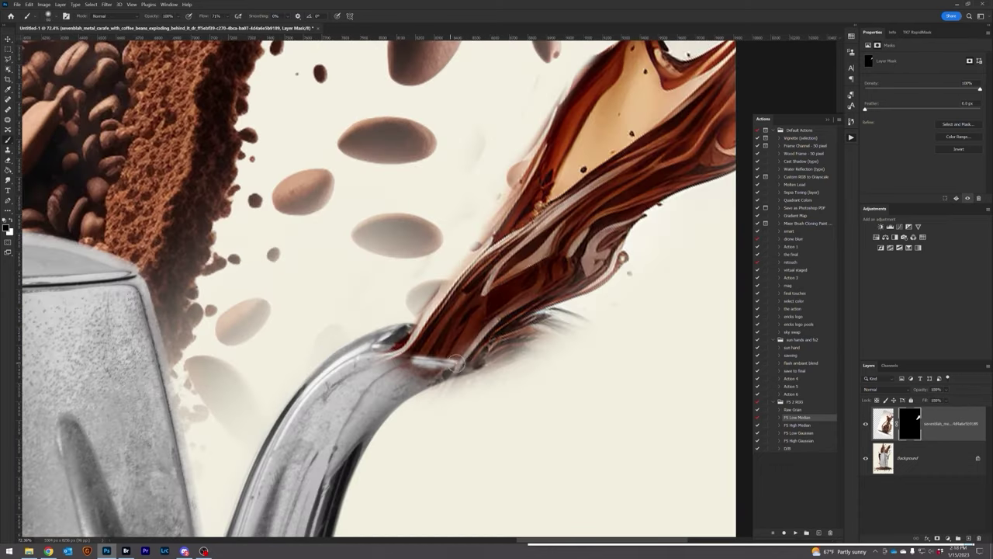
drag(469, 363, 419, 356)
mouse_move(571, 315)
mouse_down()
mouse_move(553, 322)
mouse_move(576, 322)
mouse_move(561, 312)
mouse_move(541, 336)
mouse_up()
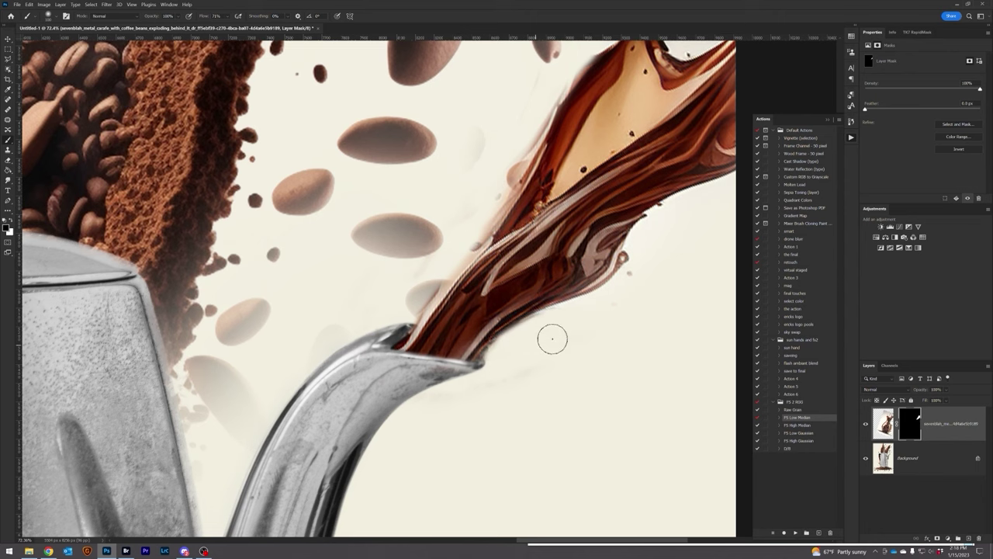
alt+scroll(545, 320, down, 2)
alt+scroll(567, 299, down, 1)
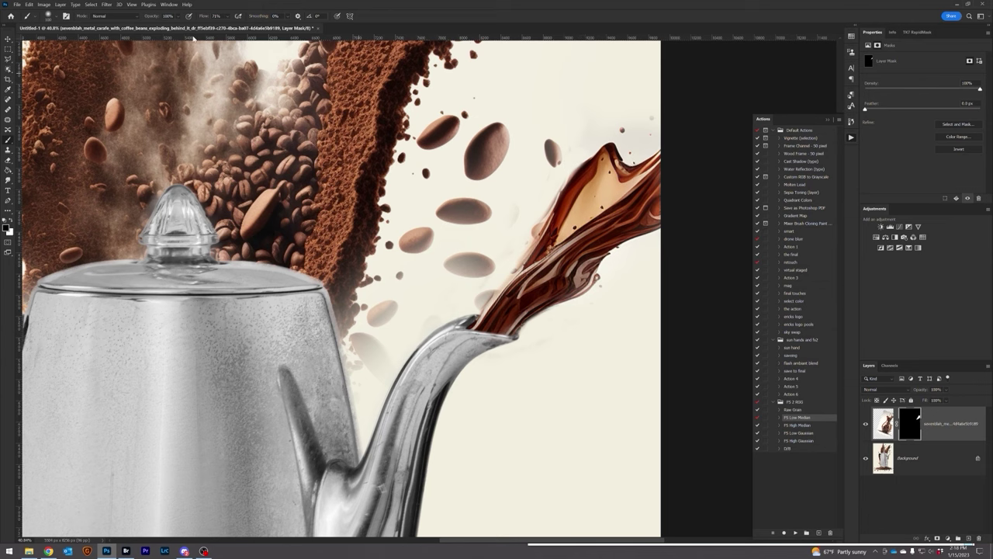
Mask out the haze along the upper edge of the liquid stream with a different brush tip, from the spout to the splash's peak.
click(52, 16)
double_click(55, 138)
alt+scroll(587, 143, up, 3)
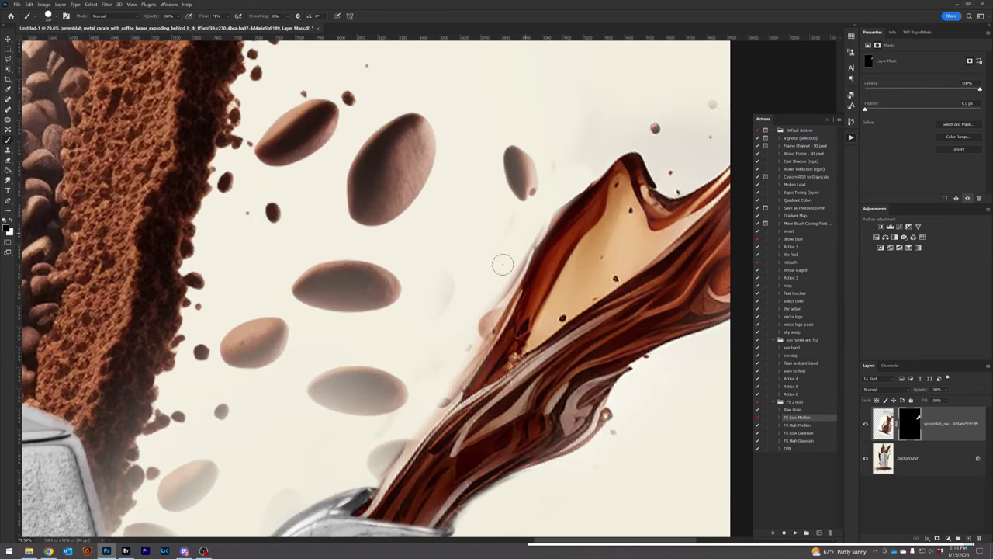
drag(364, 490, 393, 448)
mouse_move(453, 393)
mouse_down()
mouse_move(546, 225)
mouse_move(593, 171)
mouse_up()
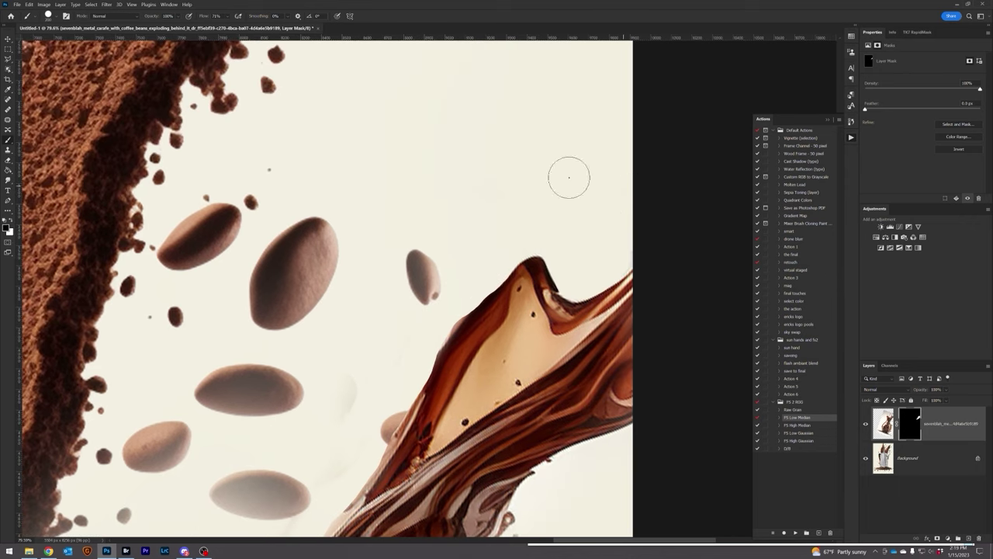
drag(479, 208, 528, 78)
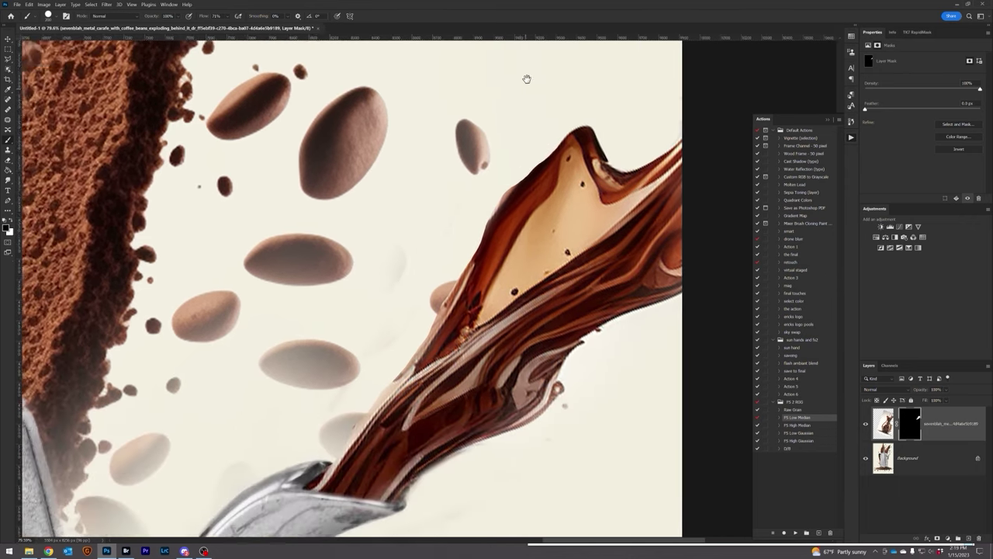
Merge the spout splash and the composite into a single Background layer.
key(ctrl+0)
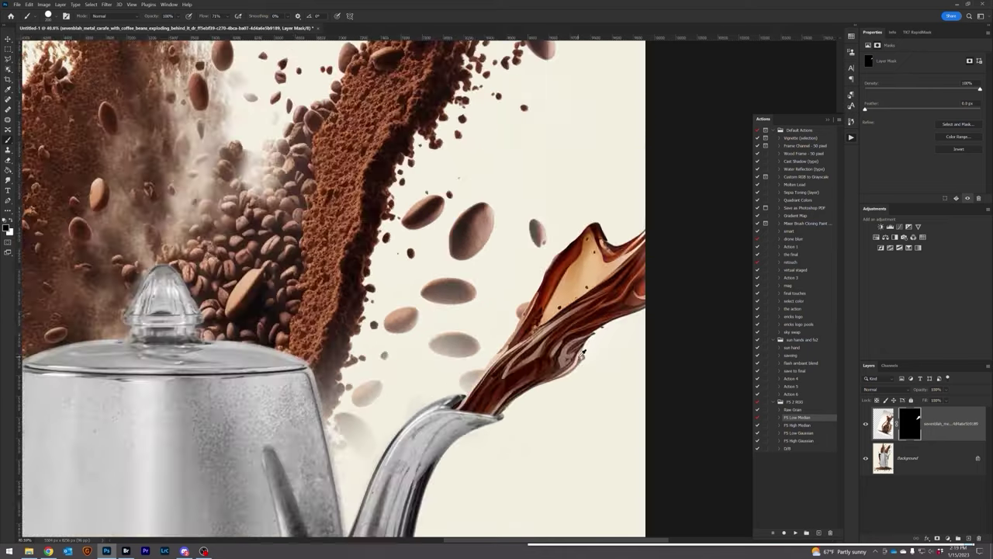
right_click(918, 462)
click(929, 436)
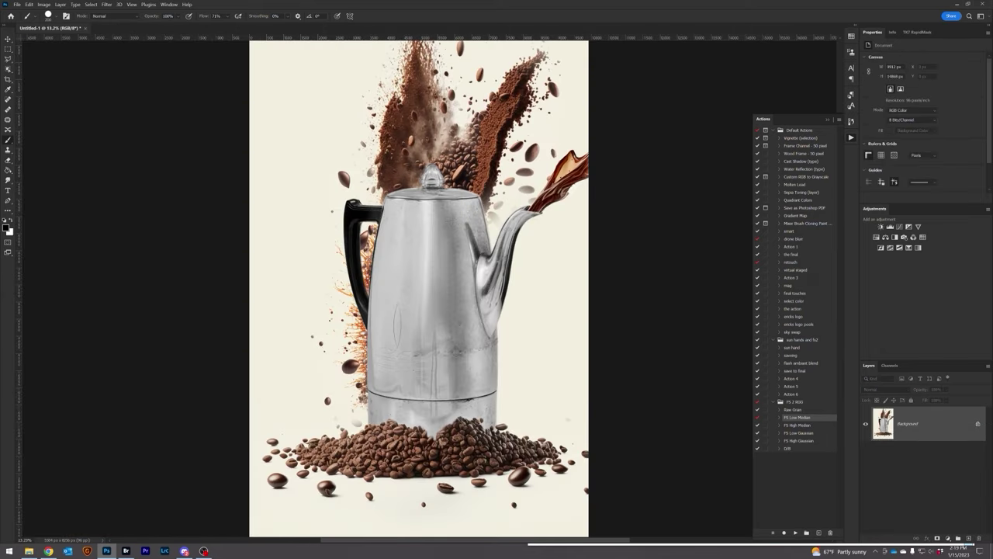
Place the coffee beans product photo explosion image over the pot, enlarge it, and set its opacity to 58%.
key(alt+Tab)
click(659, 102)
drag(658, 108, 439, 306)
drag(442, 254, 564, 71)
drag(469, 333, 428, 371)
key(Return)
key(v)
drag(920, 389, 904, 390)
drag(421, 314, 412, 362)
scroll(411, 362, down, 4)
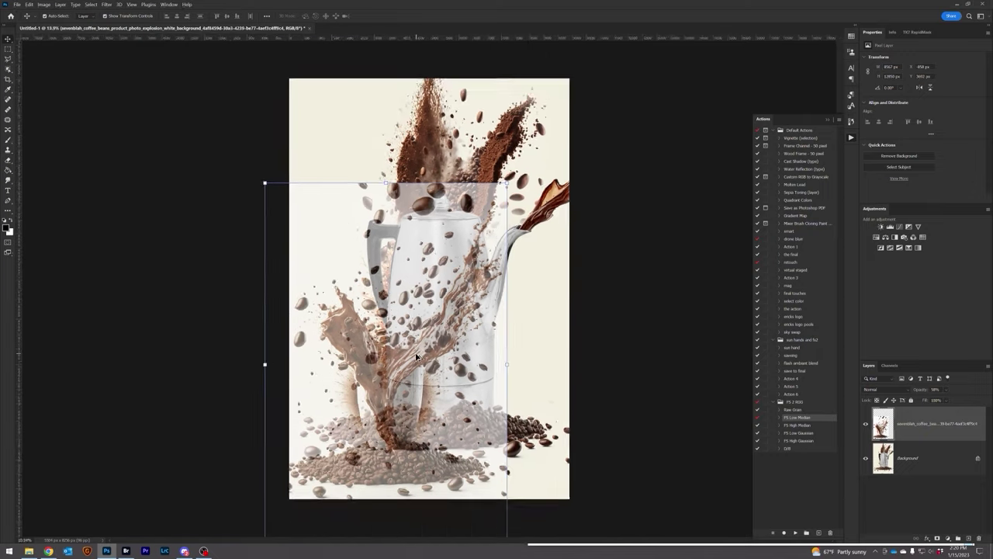
scroll(419, 350, up, 1)
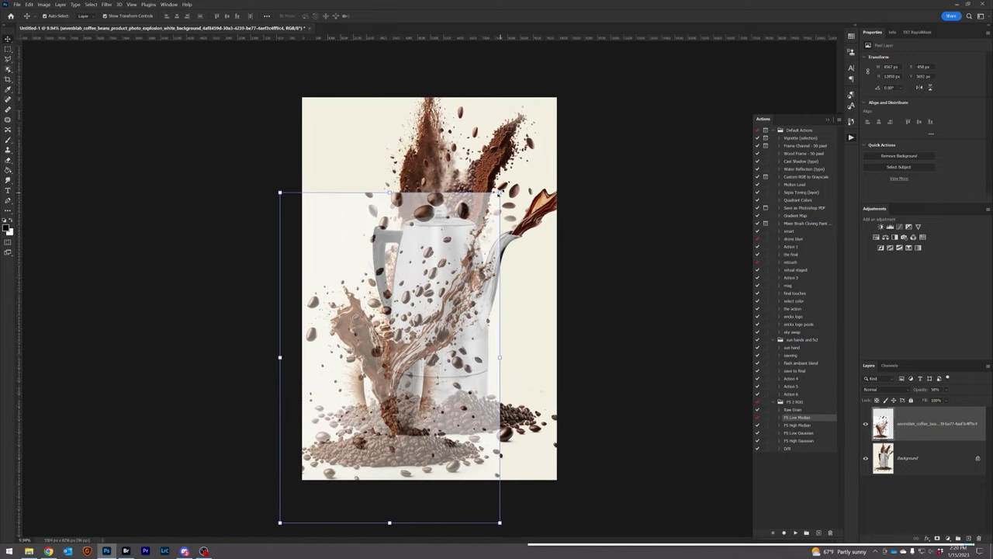
Distort the explosion image by pulling its lower-left corner up and inward so its bean pile slants across the pot's base.
drag(280, 522, 303, 459)
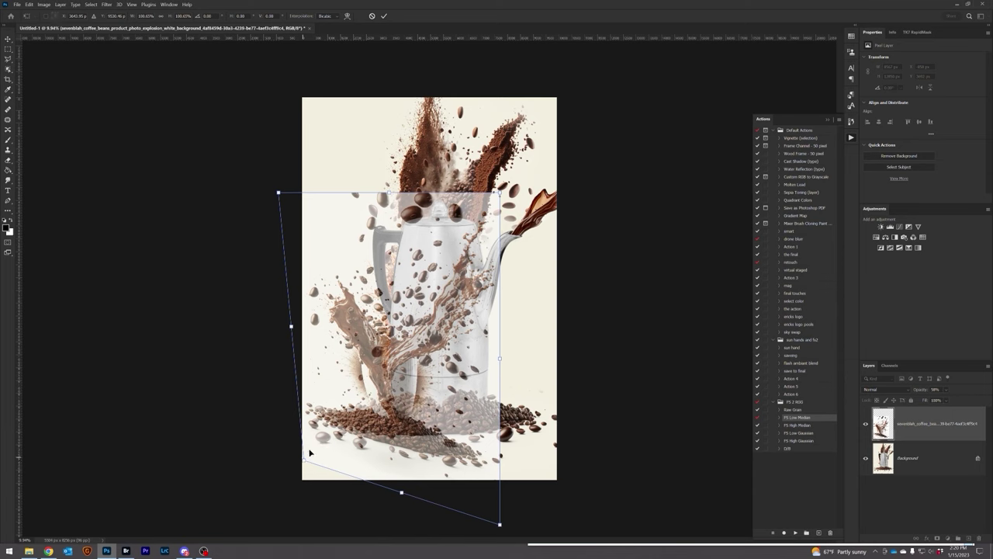
drag(427, 351, 430, 356)
key(Escape)
key(Return)
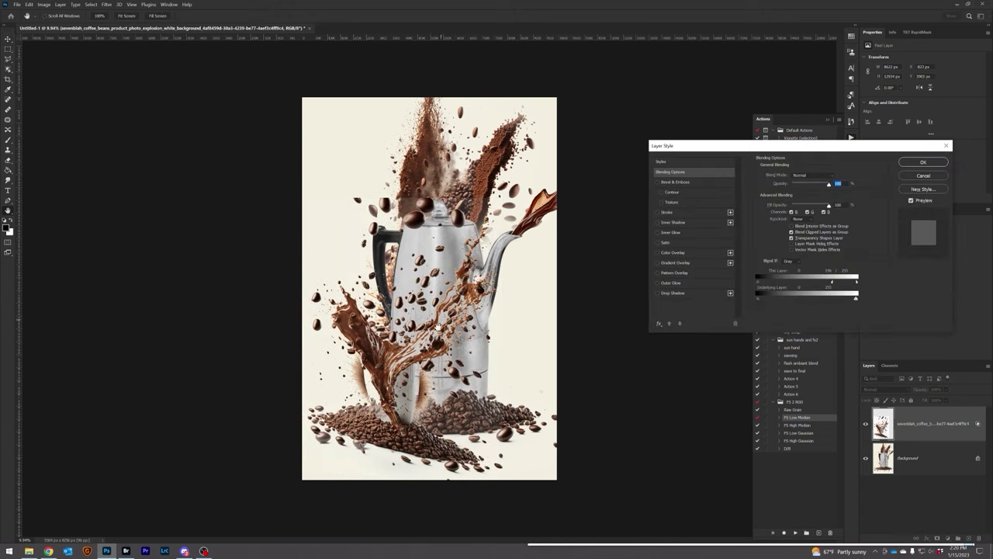
Hide the image's white background with the Blend If highlights split at 196/255, and add an unblended duplicate hidden by a black mask.
click(918, 162)
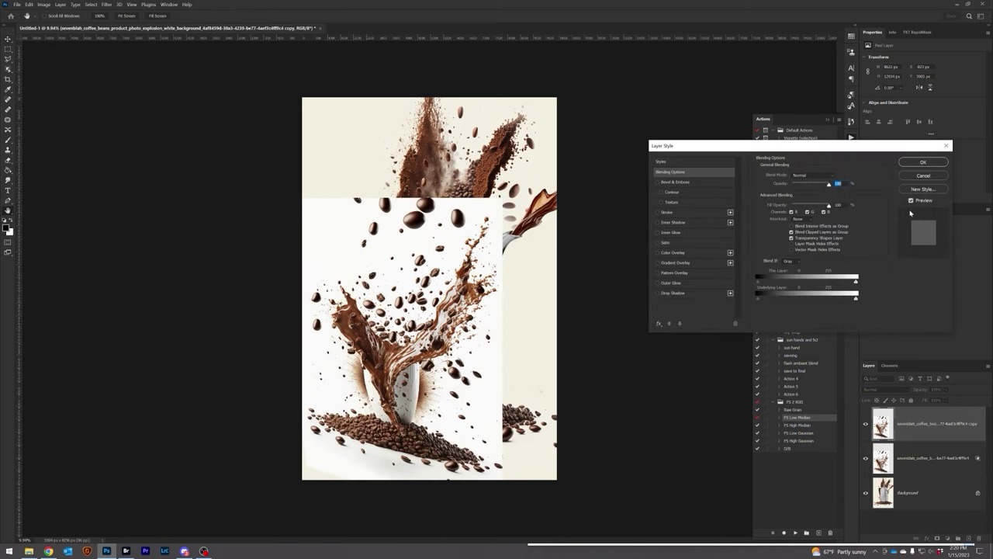
click(922, 162)
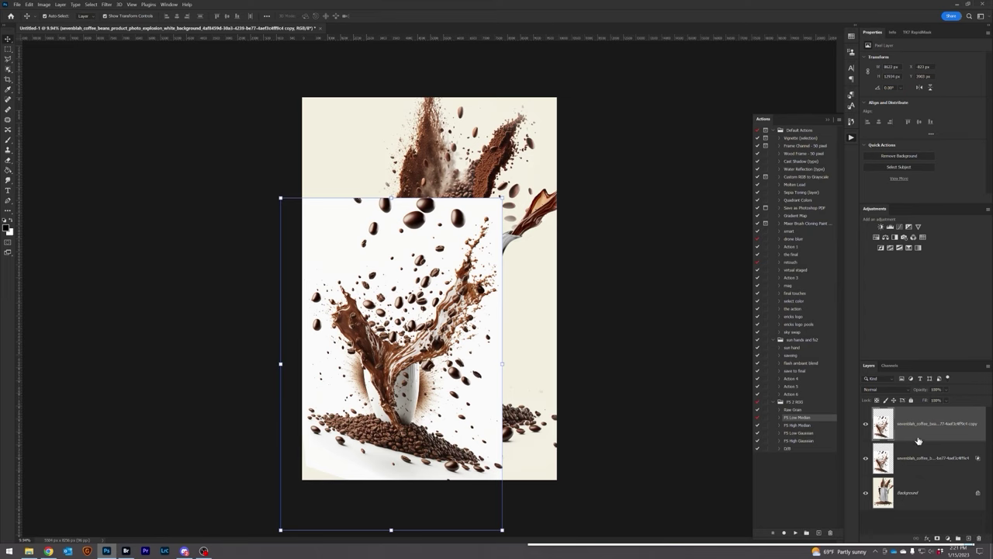
alt+click(937, 539)
Set the lower explosion layer's Blend If highlight split for This Layer to 150/255.
click(906, 457)
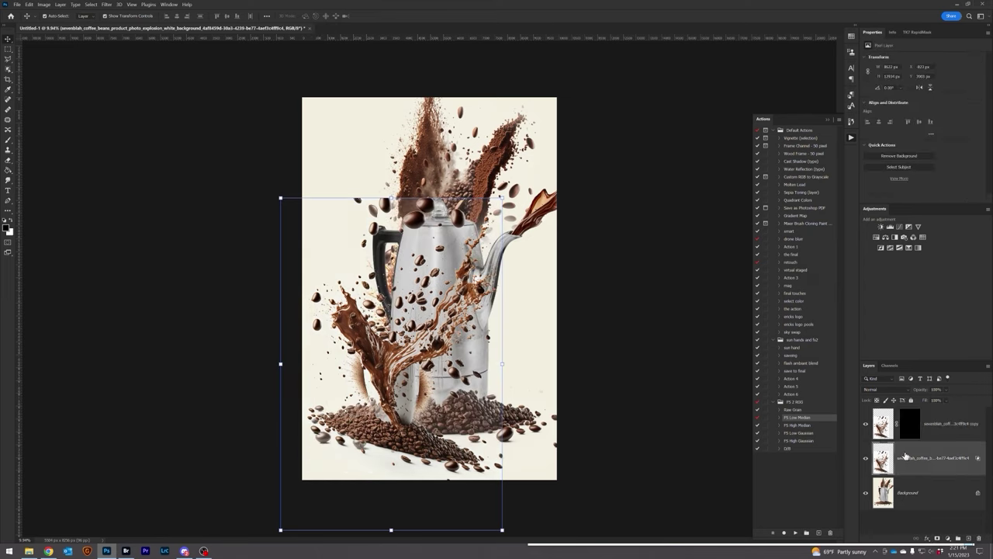
double_click(945, 449)
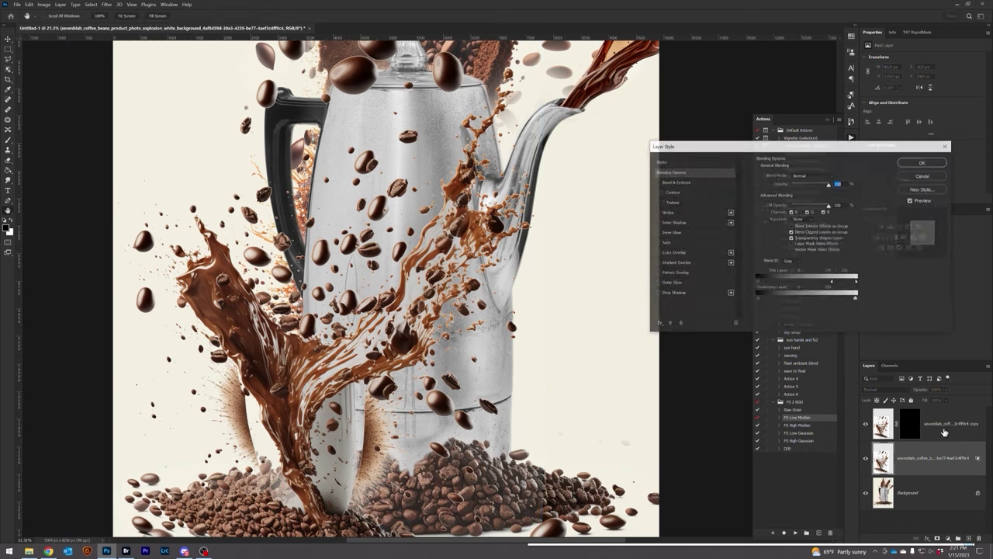
drag(857, 299, 852, 307)
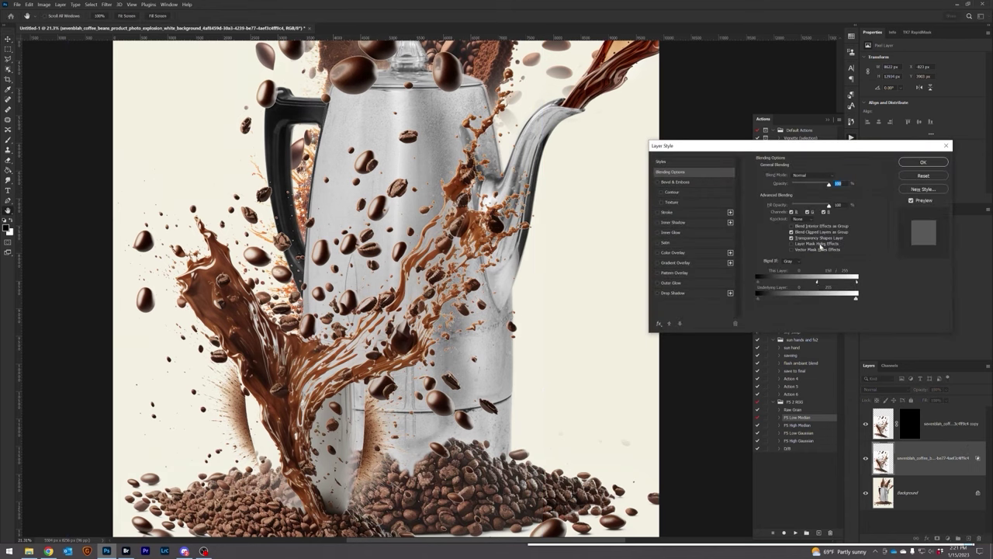
key(Return)
Paint white in the duplicate's mask to restore the splash highlights, and combine both explosion layers into one with a fresh white mask.
click(908, 425)
key(b)
key(x)
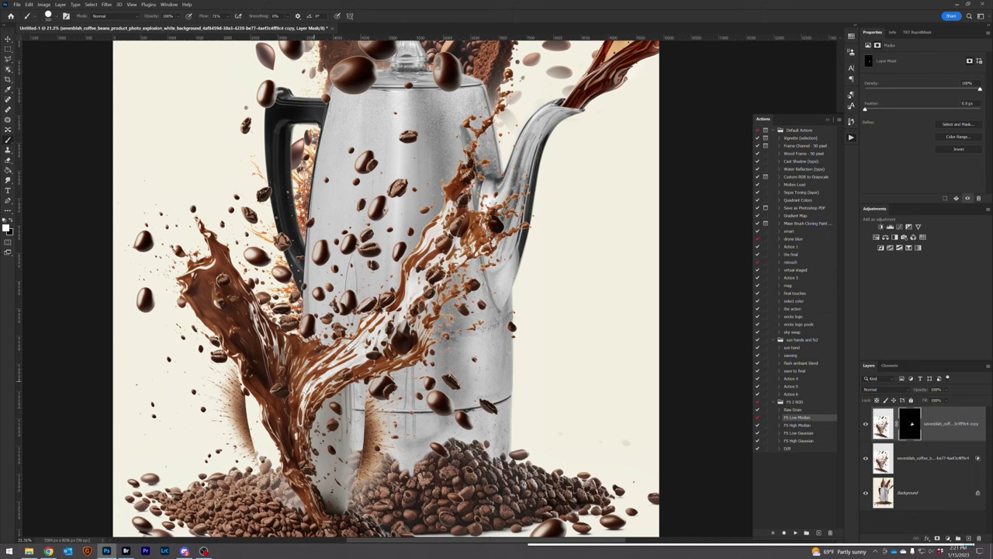
right_click(923, 458)
click(928, 357)
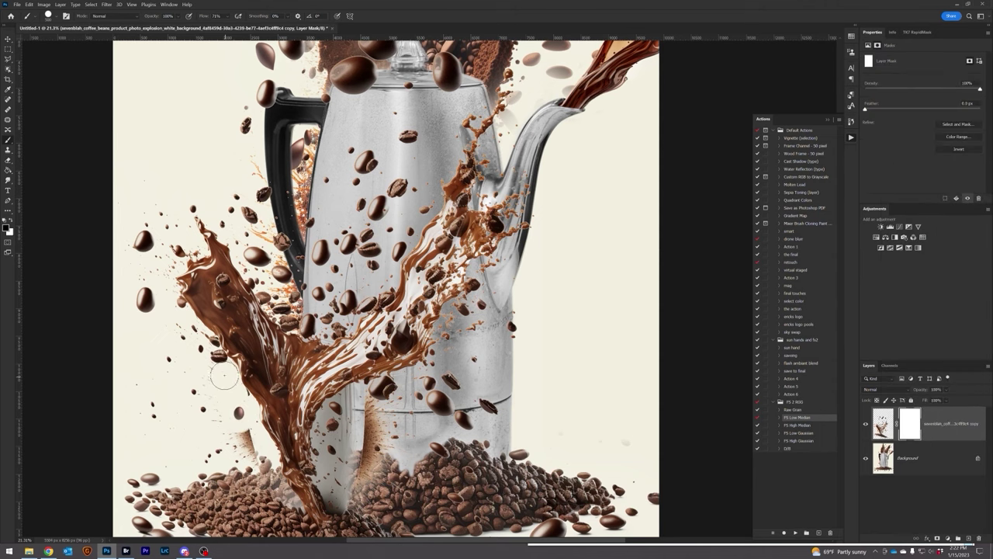
Mask out the brown spray and the cup remnants on both sides of the splash's lower stem.
drag(224, 376, 286, 503)
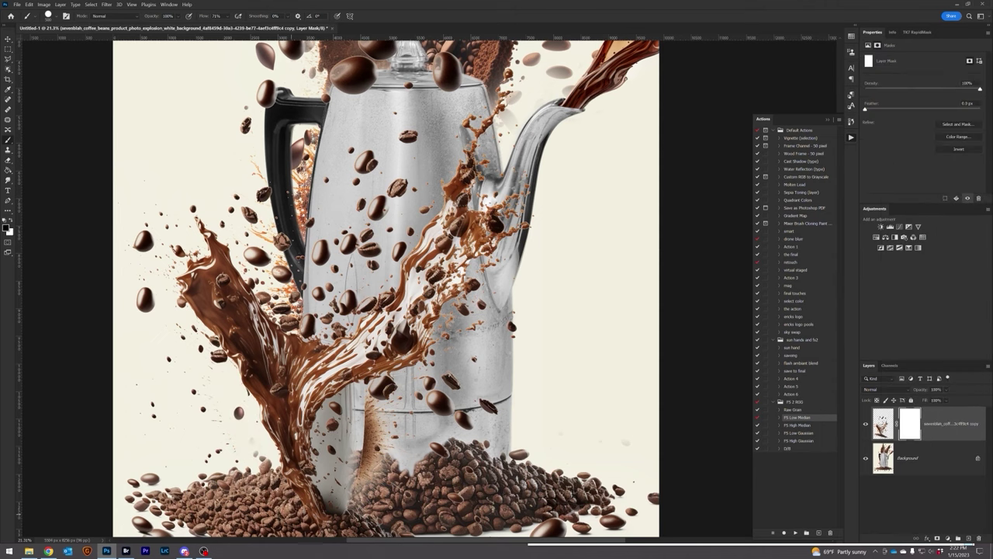
drag(383, 475, 407, 408)
mouse_move(372, 346)
mouse_down()
mouse_move(351, 358)
mouse_move(398, 356)
mouse_move(422, 367)
mouse_move(454, 323)
mouse_move(482, 379)
mouse_move(435, 414)
mouse_move(473, 416)
mouse_move(342, 481)
mouse_move(461, 491)
mouse_up()
Mask out the explosion image's own bean pile with a larger brush so the original pile at the pot's base shows.
key(bracketright)
key(bracketright)
key(bracketright)
key(bracketright)
key(bracketright)
key(bracketright)
key(bracketright)
key(bracketright)
key(bracketright)
key(bracketright)
mouse_move(520, 512)
mouse_down()
mouse_move(271, 426)
mouse_move(206, 426)
mouse_up()
drag(321, 399, 325, 477)
Paint the lower tip of the liquid stem back in with a small brush where it meets the bean pile.
scroll(325, 476, up, 7)
key(bracketleft)
key(bracketleft)
key(bracketleft)
key(bracketleft)
key(bracketleft)
key(bracketleft)
key(bracketleft)
key(bracketleft)
key(bracketleft)
key(bracketleft)
key(bracketleft)
click(51, 17)
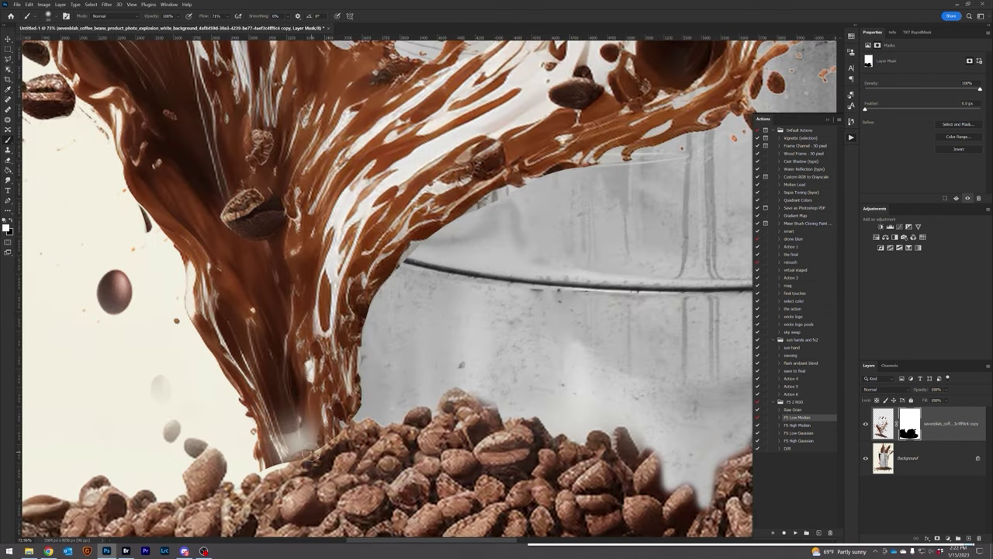
mouse_move(310, 455)
mouse_down()
mouse_move(267, 467)
mouse_move(289, 415)
mouse_move(279, 451)
mouse_up()
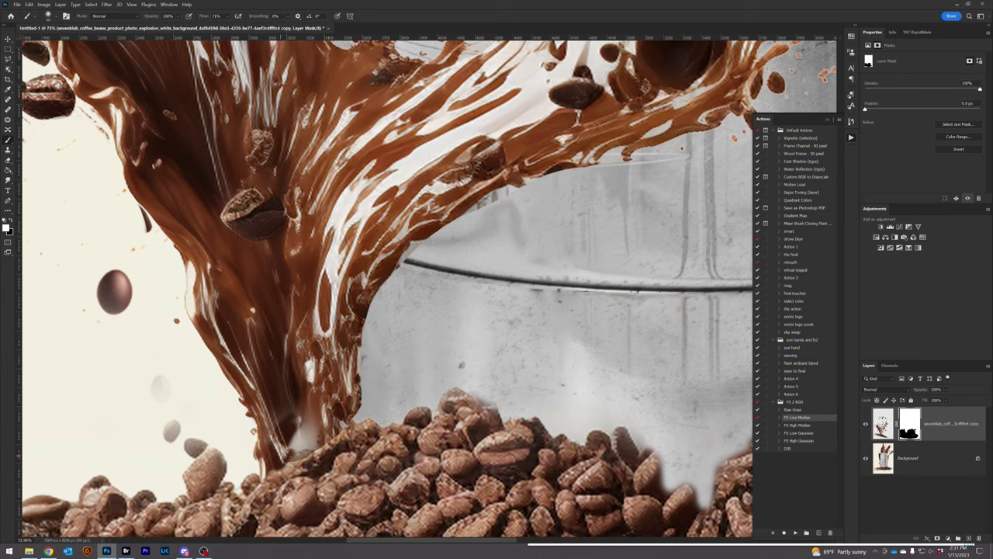
key(ctrl+0)
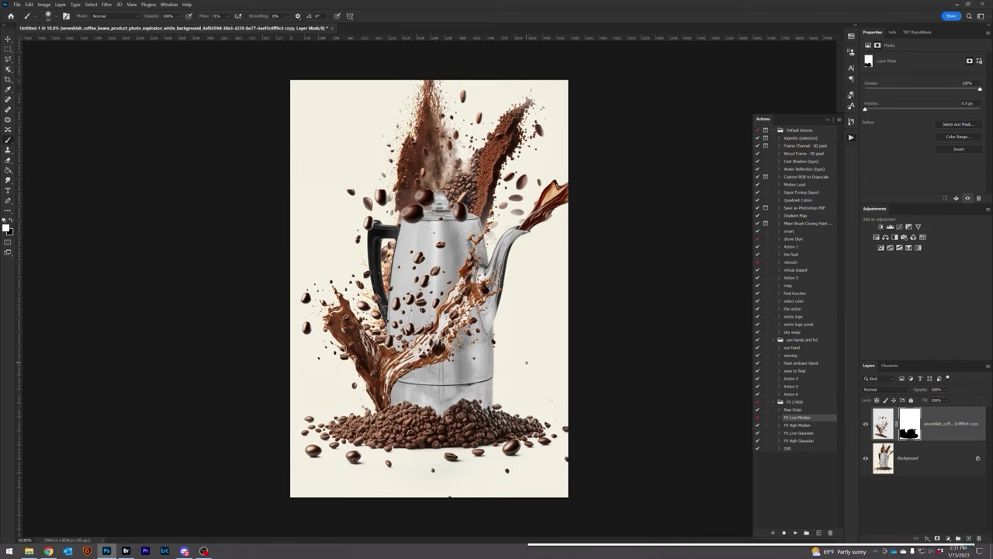
Mask out the large beans over the pot's lid and knob with a much larger brush.
key(bracketright)
key(bracketright)
key(bracketright)
key(bracketright)
key(bracketright)
key(bracketright)
key(bracketright)
key(bracketright)
key(bracketright)
key(bracketright)
key(bracketright)
key(bracketright)
key(bracketright)
key(bracketright)
key(bracketright)
key(bracketright)
key(bracketright)
key(bracketright)
key(x)
mouse_move(416, 210)
mouse_down()
mouse_move(401, 191)
mouse_move(375, 225)
mouse_move(353, 206)
mouse_move(372, 236)
mouse_move(386, 236)
mouse_move(444, 190)
mouse_up()
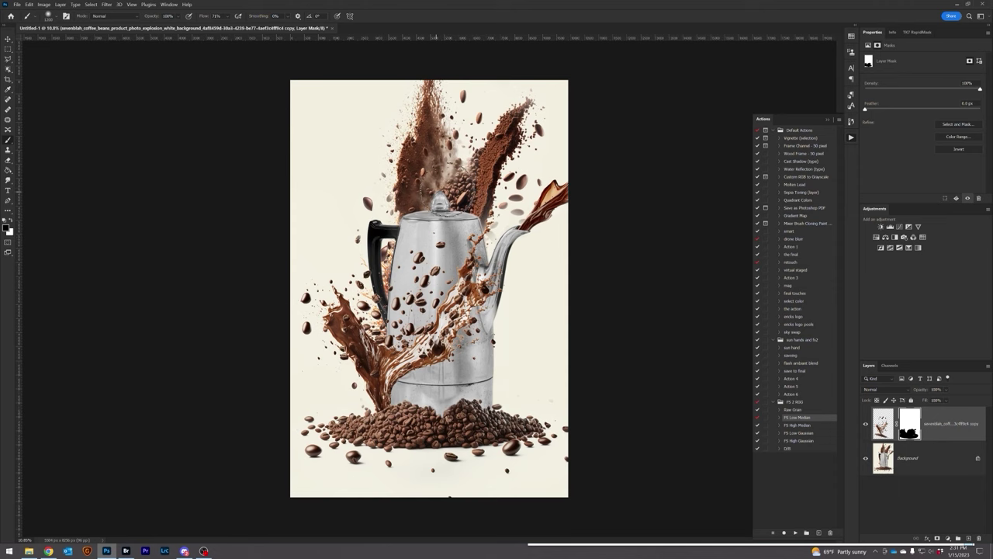
key(ctrl+e)
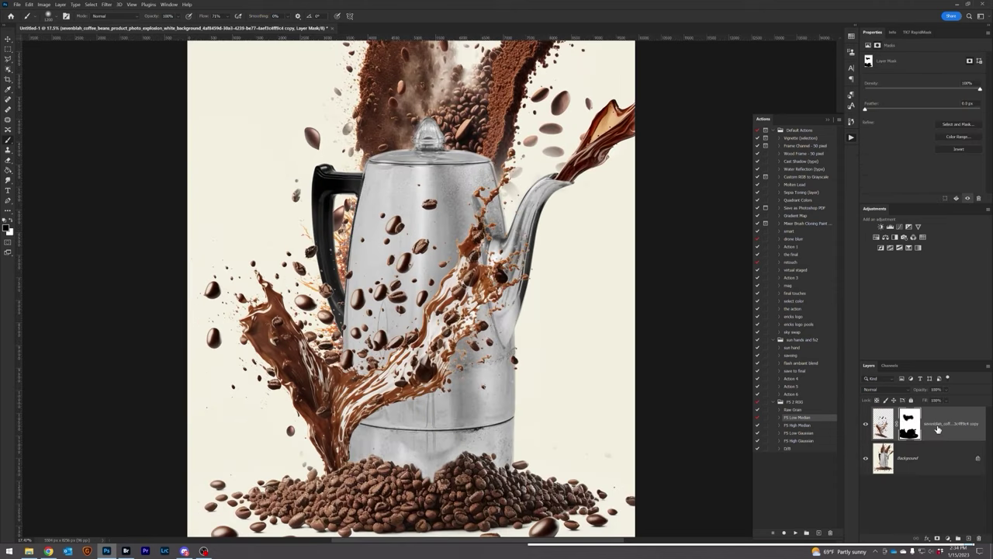
Duplicate the masked explosion layer, stretch the copy past the pot's spout side, and move it beneath the original.
click(939, 430)
key(ctrl+j)
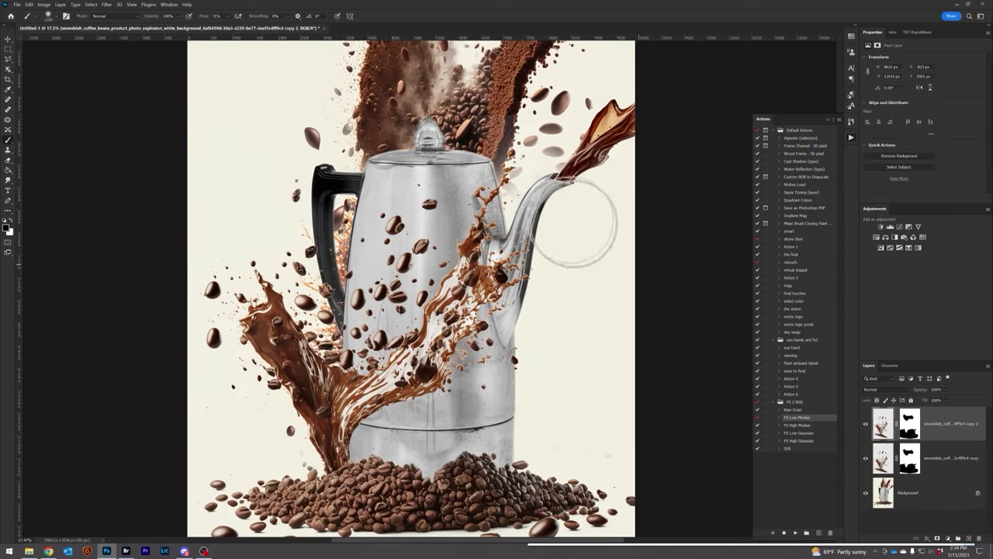
key(ctrl+t)
drag(634, 42, 583, 134)
key(Return)
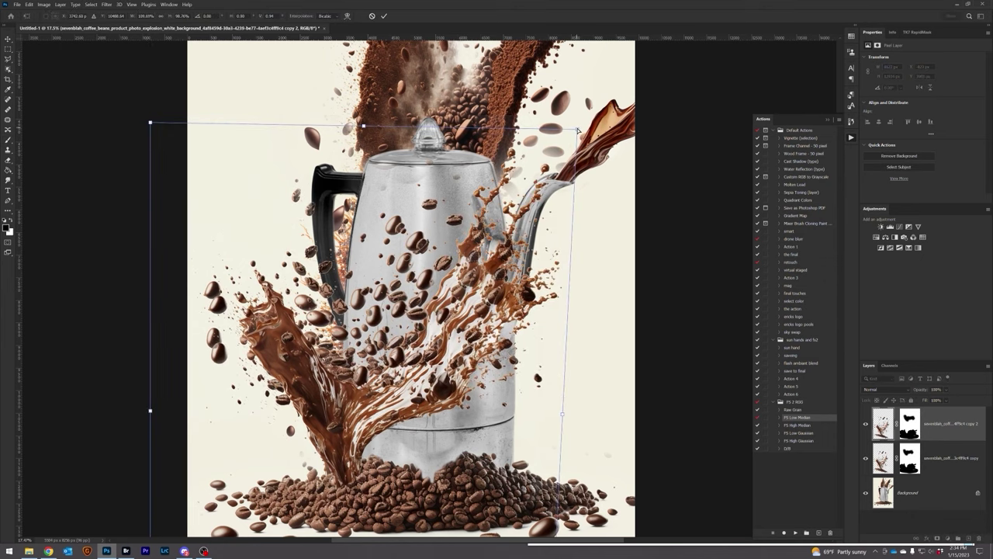
key(ctrl+[)
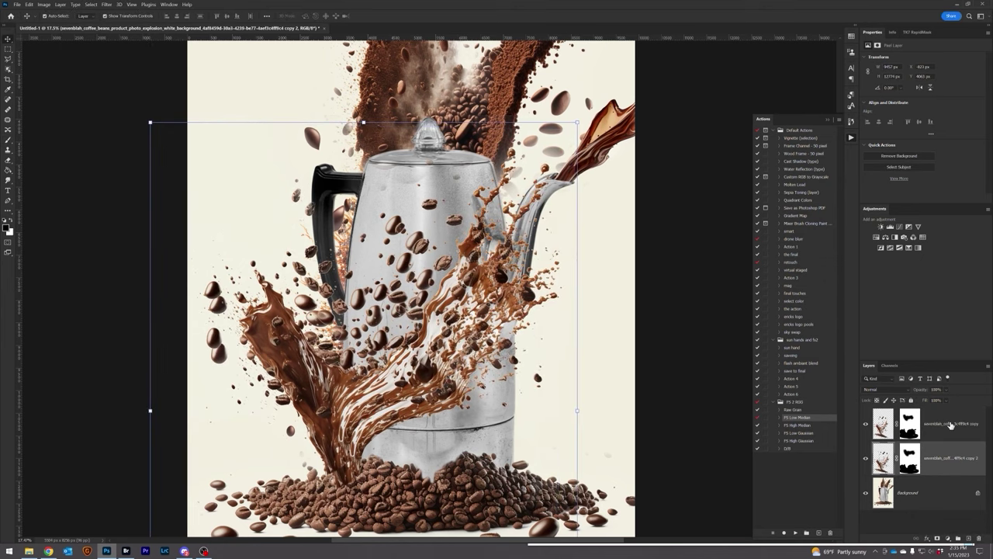
Lower the stretched duplicate's opacity to 18% and reshape its splash with Liquify.
drag(944, 389, 930, 398)
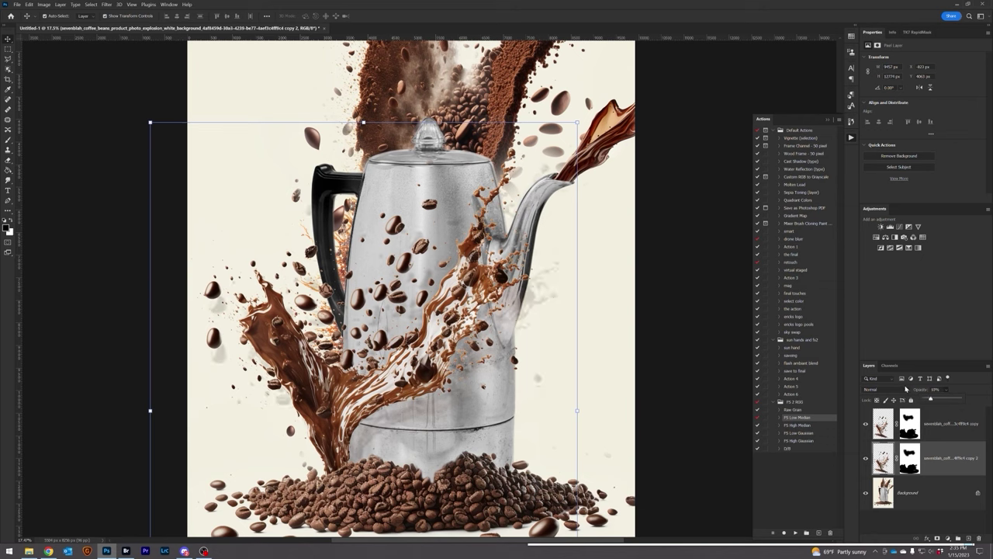
click(905, 390)
key(Escape)
key(ctrl+shift+x)
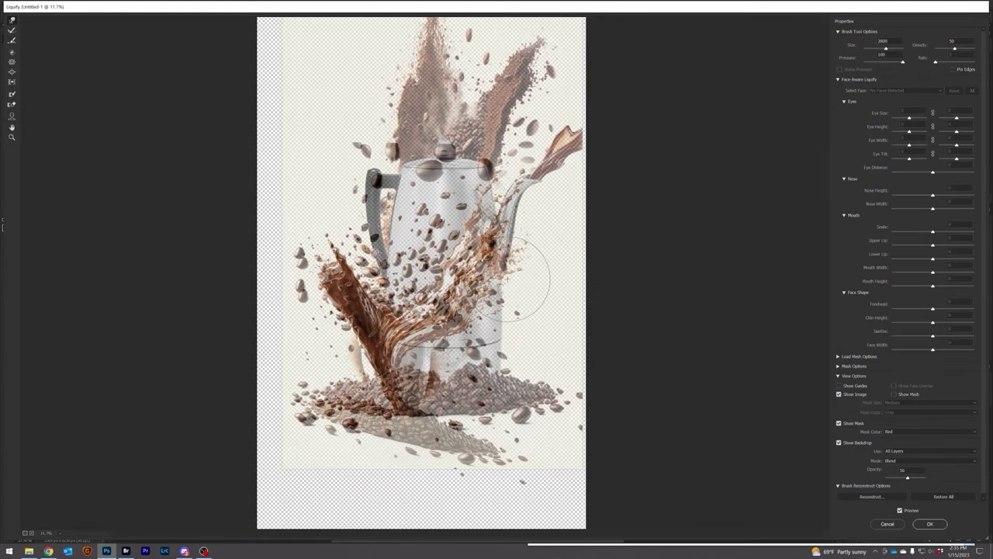
click(928, 523)
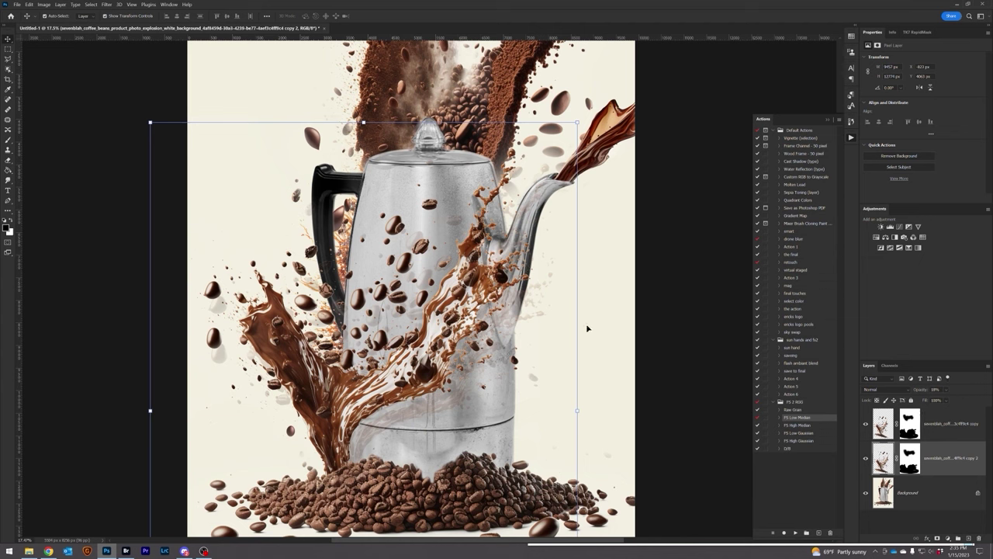
Mask out the faint stretched duplicate around the pot's handle and upper body with a large black brush.
click(908, 458)
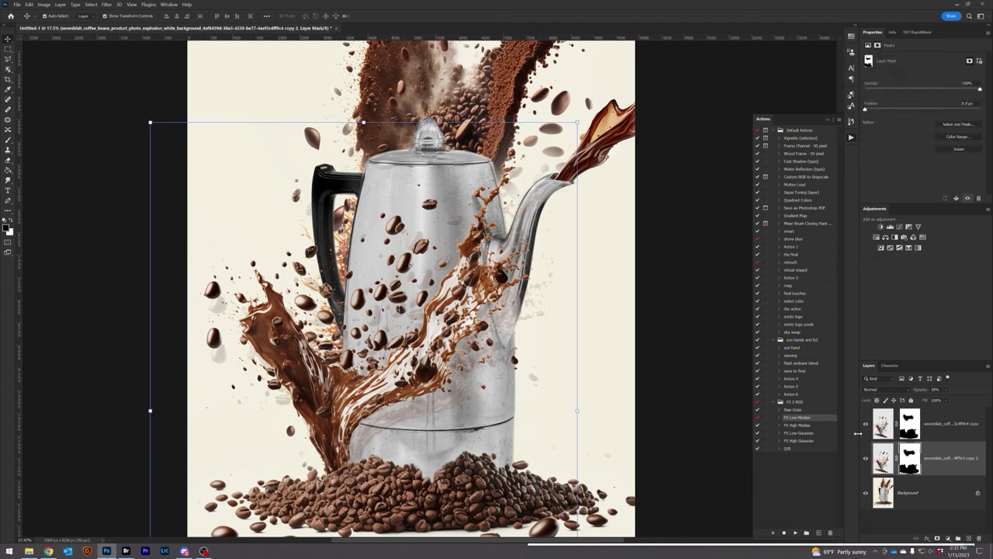
click(9, 141)
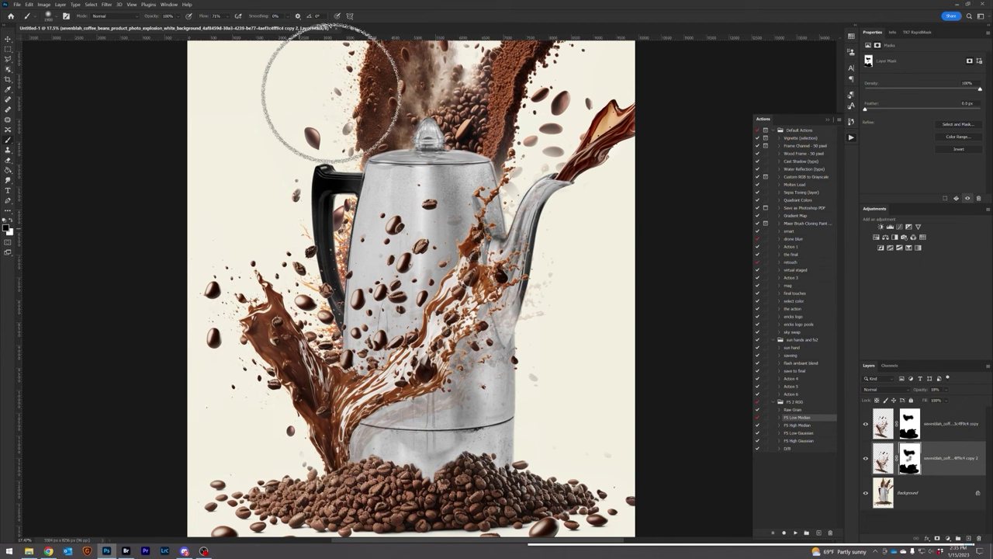
drag(316, 204, 312, 203)
key(bracketleft)
key(bracketleft)
key(bracketleft)
key(bracketleft)
key(bracketleft)
key(bracketleft)
key(bracketleft)
key(bracketleft)
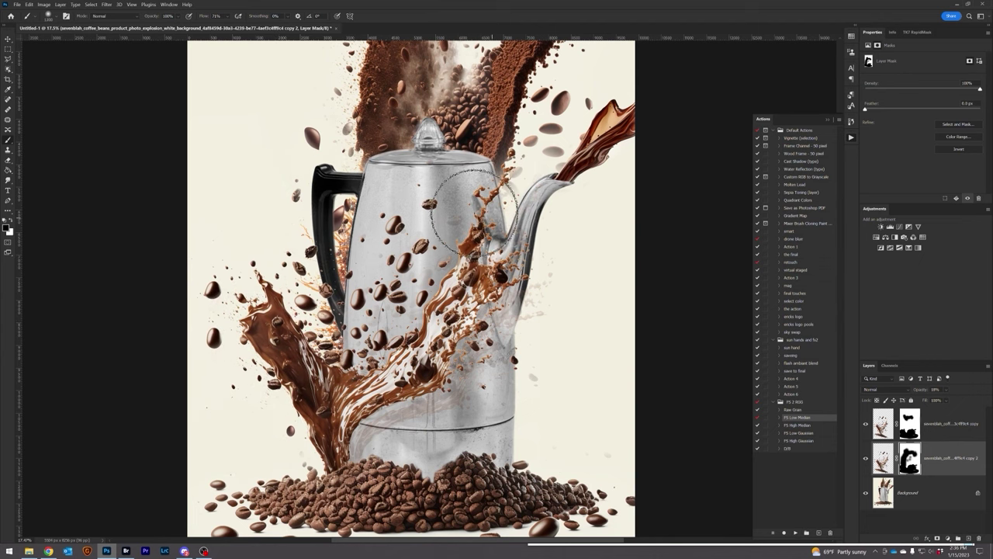
Mask out the faint duplicate along the pot's spout and beside its lower body with smaller brushes.
key(bracketleft)
key(bracketleft)
key(bracketleft)
key(bracketleft)
key(bracketleft)
key(bracketleft)
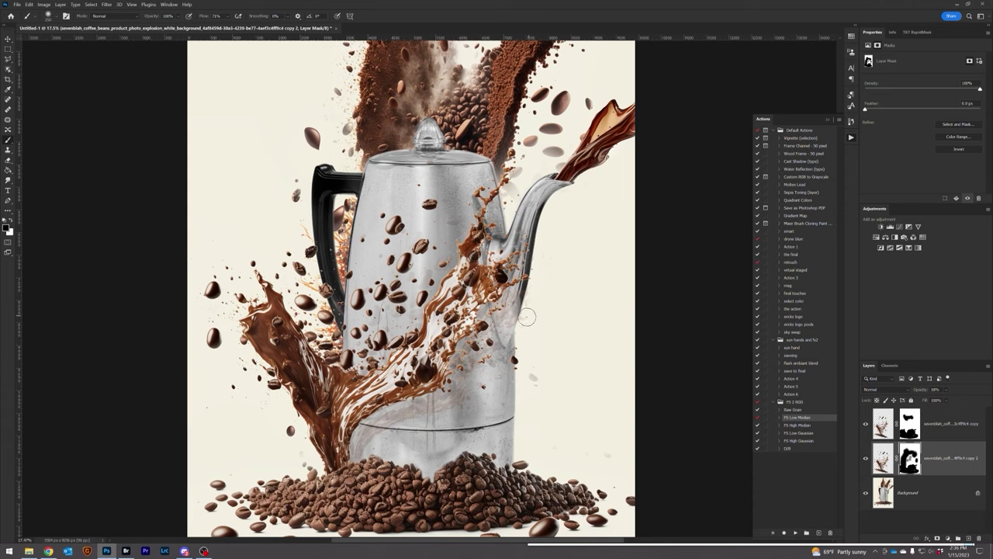
key(bracketright)
key(bracketright)
key(bracketright)
key(bracketright)
drag(542, 365, 537, 365)
Flatten the coffee pot composite into a single background layer.
key(ctrl+0)
click(883, 488)
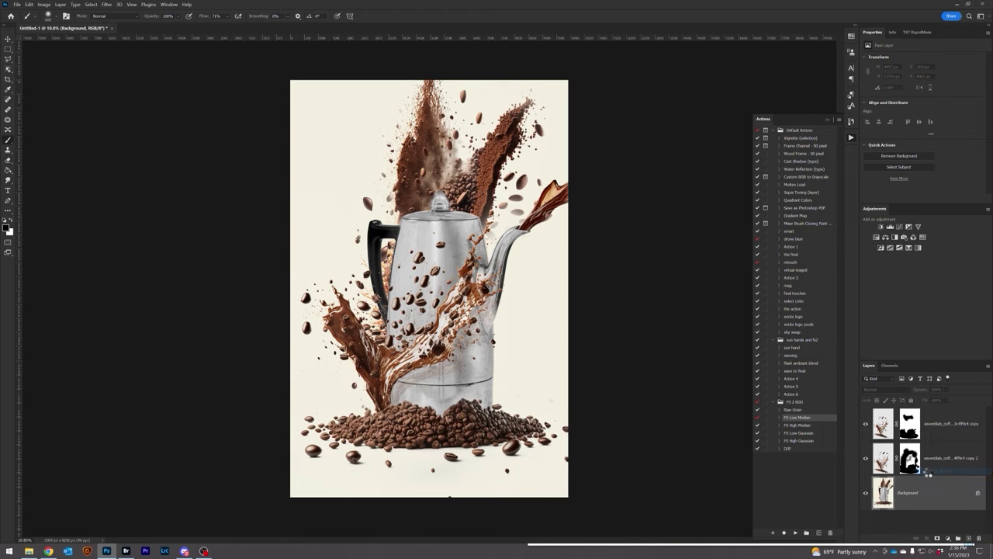
key(ctrl+shift+e)
Apply the Analog Efex Pro 2 filter with the Classic Camera 6 preset and 500 grain per pixel.
click(106, 4)
mouse_move(120, 214)
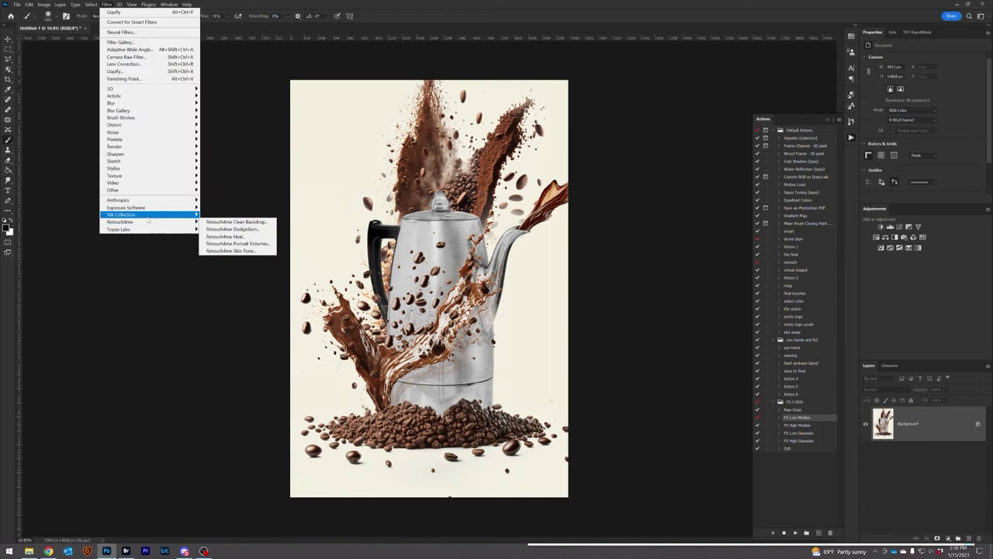
click(233, 215)
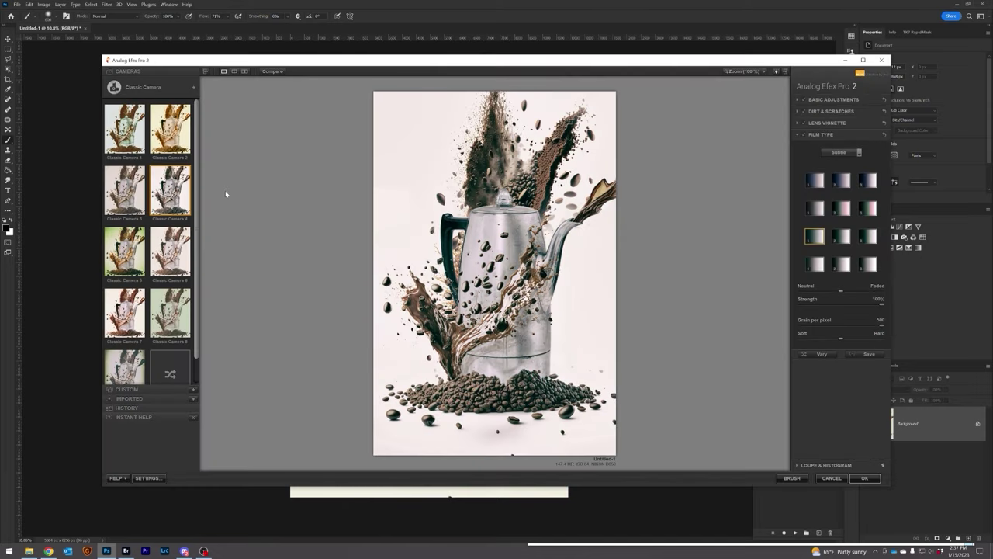
click(132, 357)
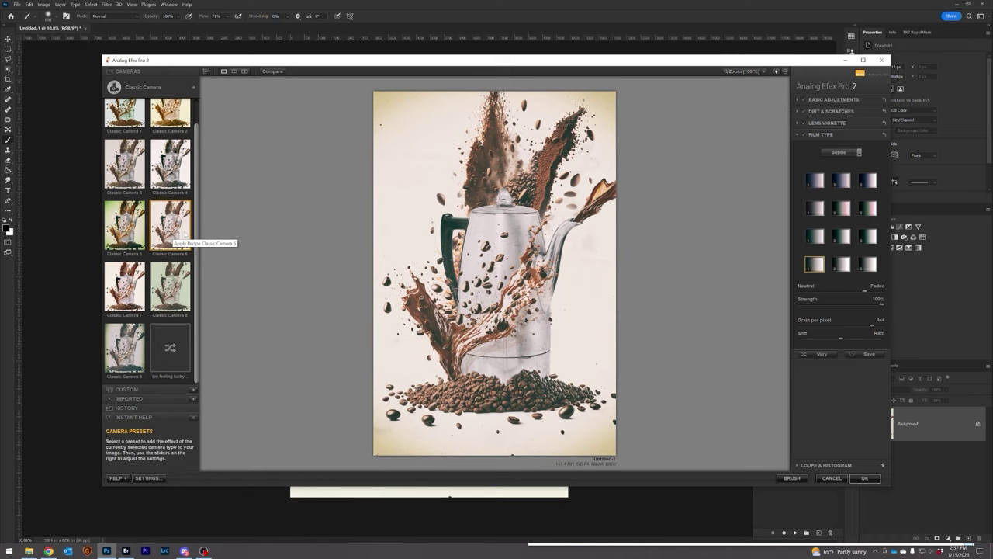
click(884, 135)
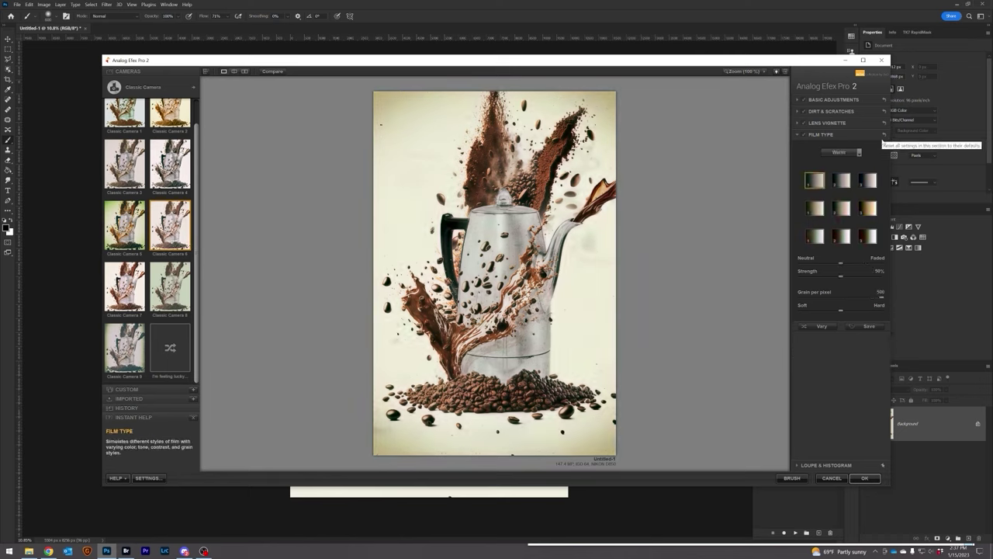
key(ctrl+z)
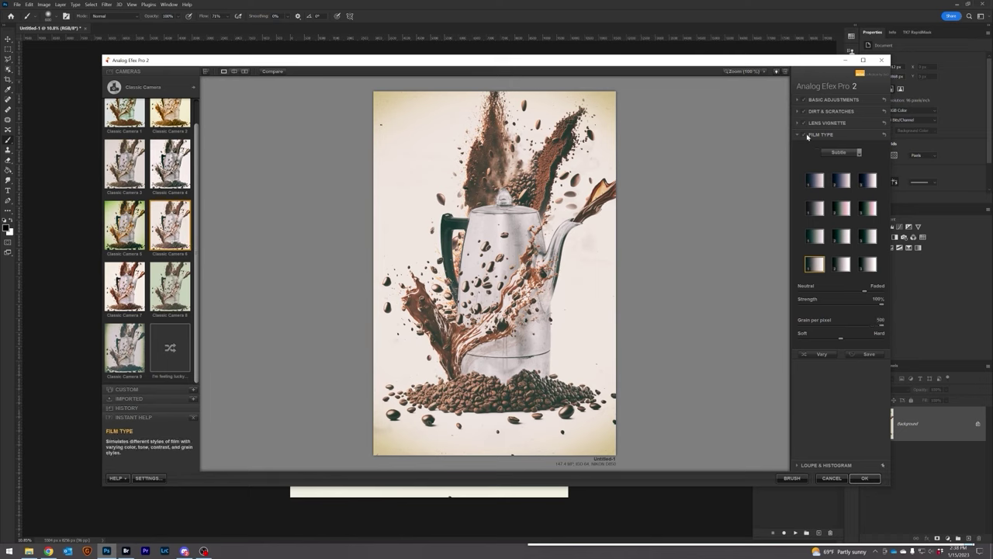
click(797, 136)
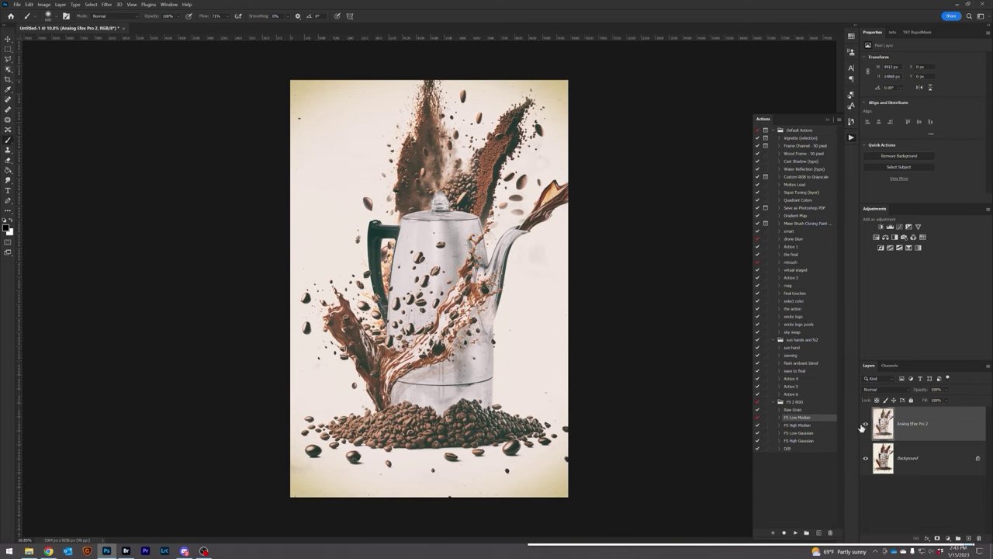
Flatten the filtered result and resize the image proportionally to 5500 pixels high.
right_click(918, 458)
click(935, 429)
click(43, 6)
click(54, 58)
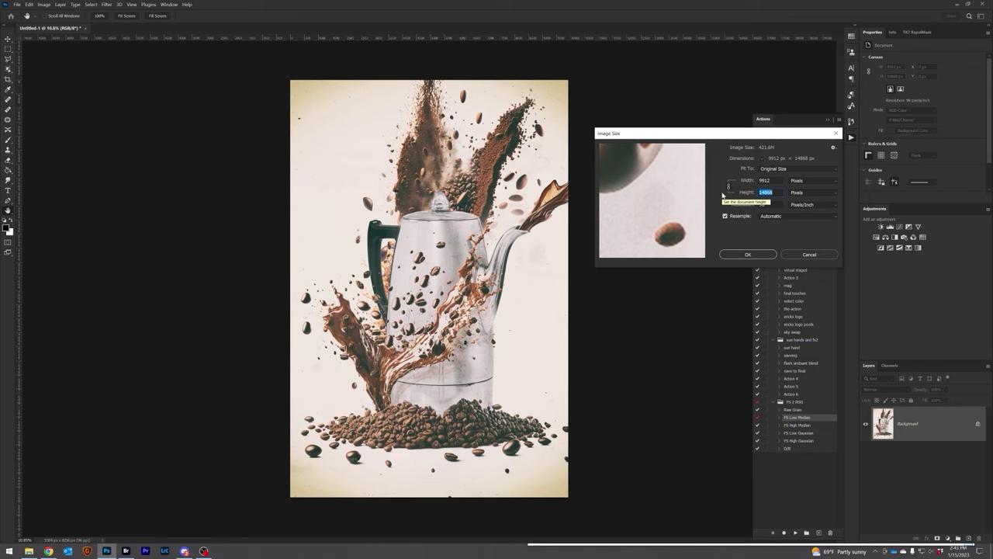
text(5500)
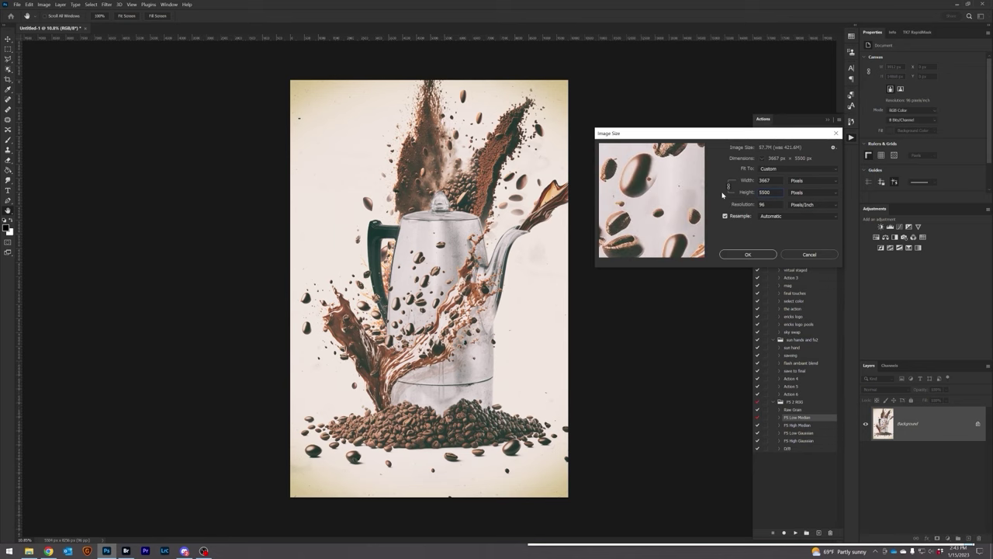
click(745, 255)
key(ctrl+0)
Duplicate the background layer and apply a 15 px Field Blur to the copy.
click(106, 5)
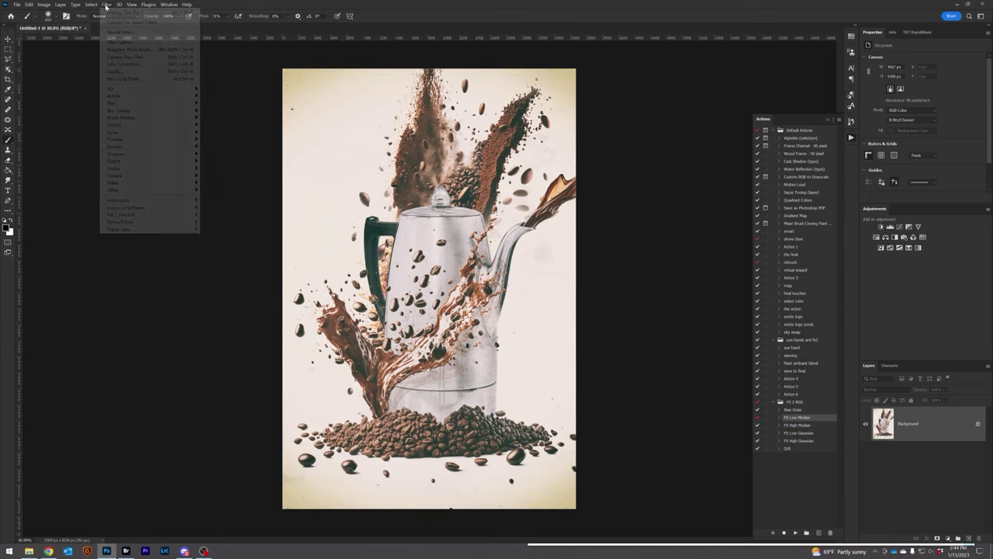
click(929, 429)
key(ctrl+j)
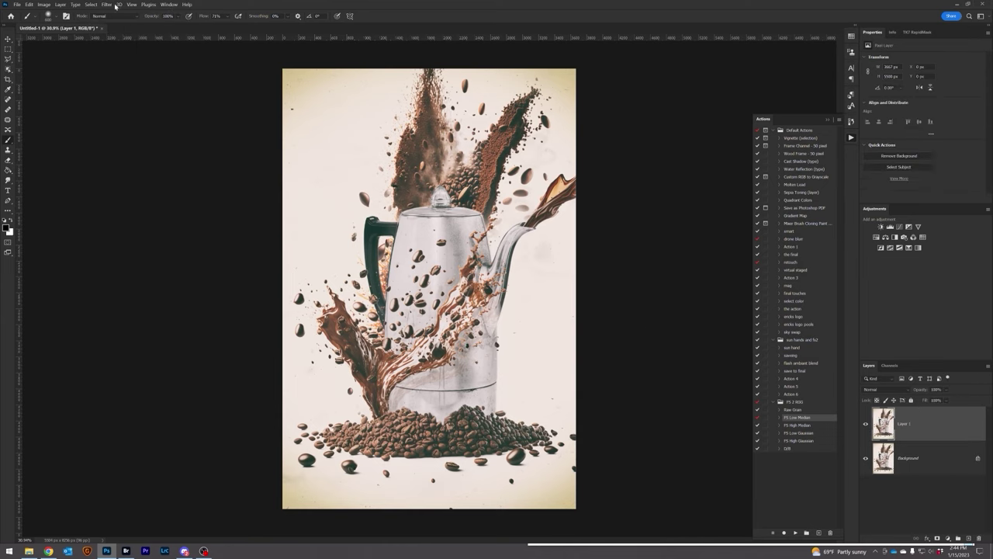
click(114, 5)
mouse_move(142, 104)
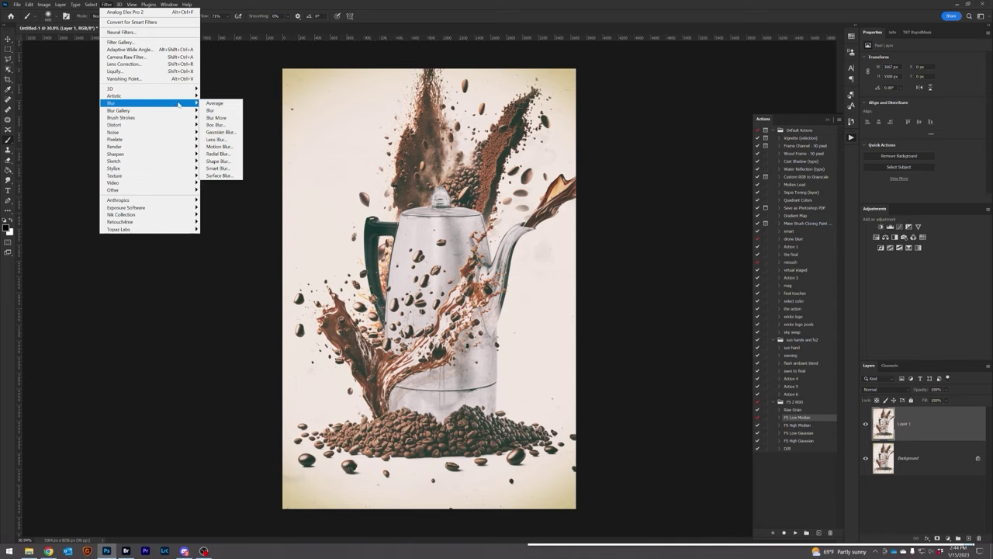
click(217, 111)
drag(456, 293, 474, 310)
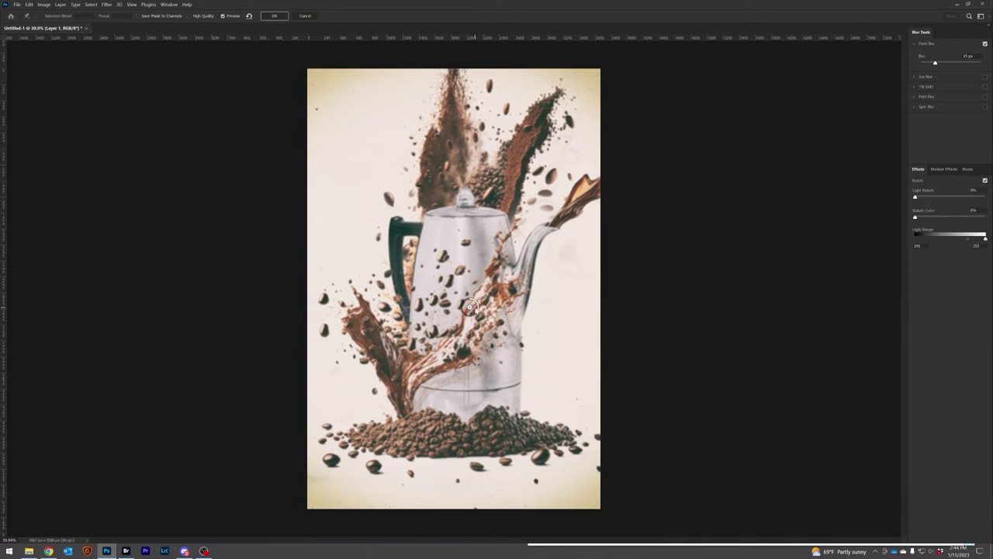
click(274, 15)
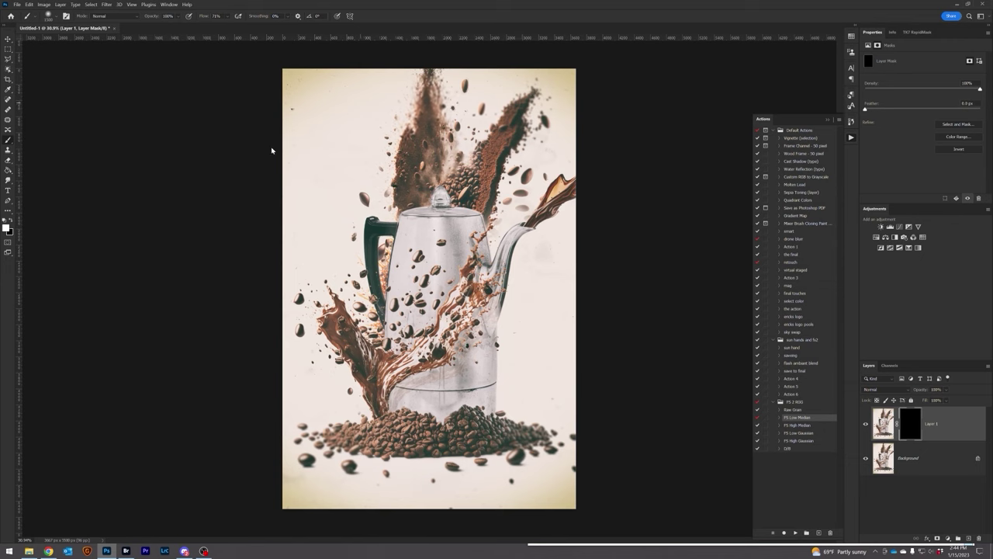
Paint white on the blurred layer's black mask around the image's outer areas with a very large soft brush, and merge the layer down.
drag(390, 129, 387, 157)
key(bracketright)
key(bracketright)
key(bracketright)
key(bracketright)
key(bracketright)
key(bracketright)
key(bracketright)
key(bracketright)
key(bracketright)
key(bracketright)
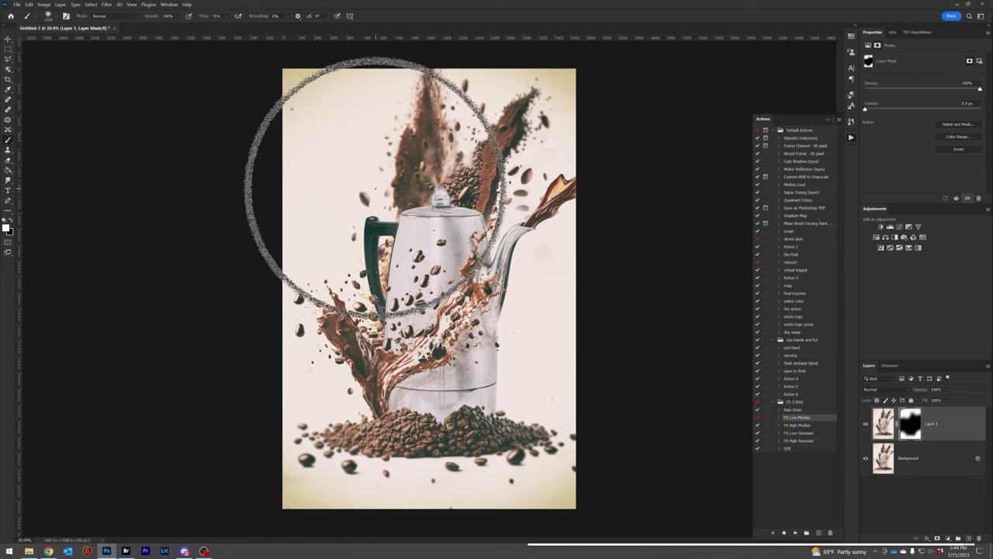
click(363, 242)
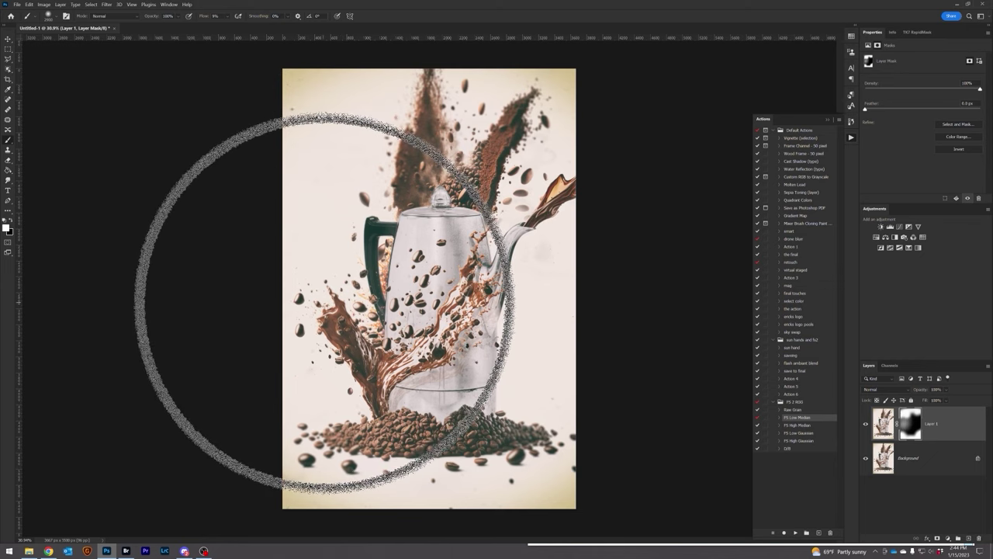
key(ctrl+e)
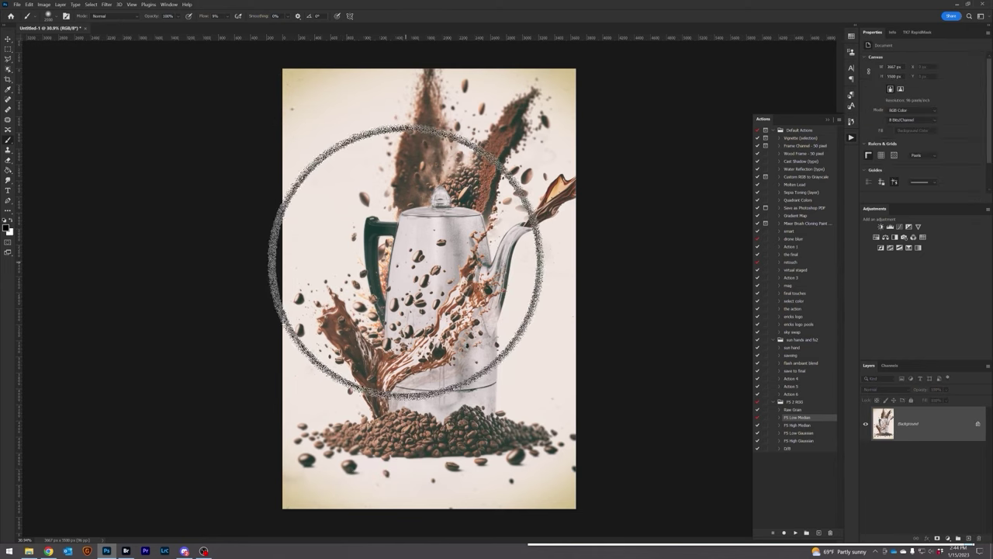